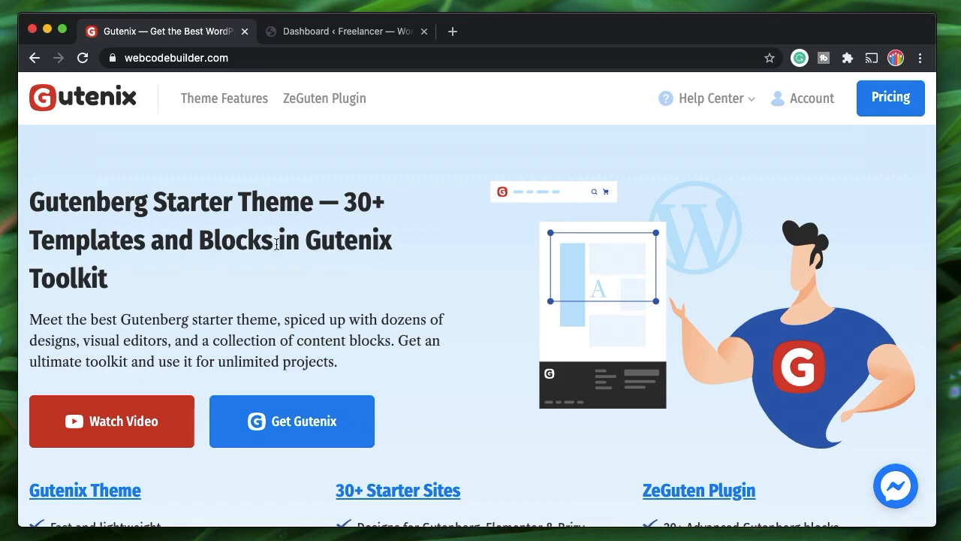
triple_click(275, 244)
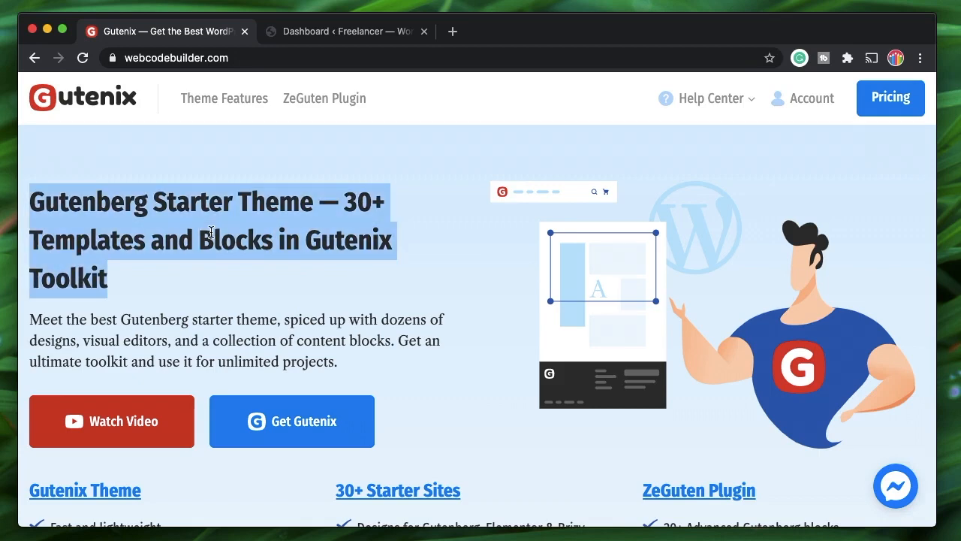
double_click(252, 226)
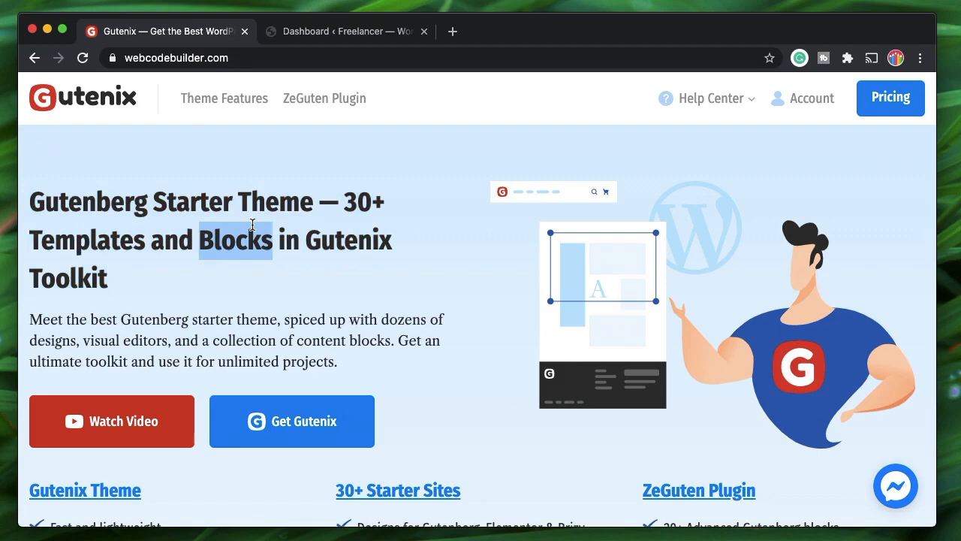
Step: Switch to the WordPress dashboard and open the starter sites list of the Gutenix Wizard
left_click(339, 33)
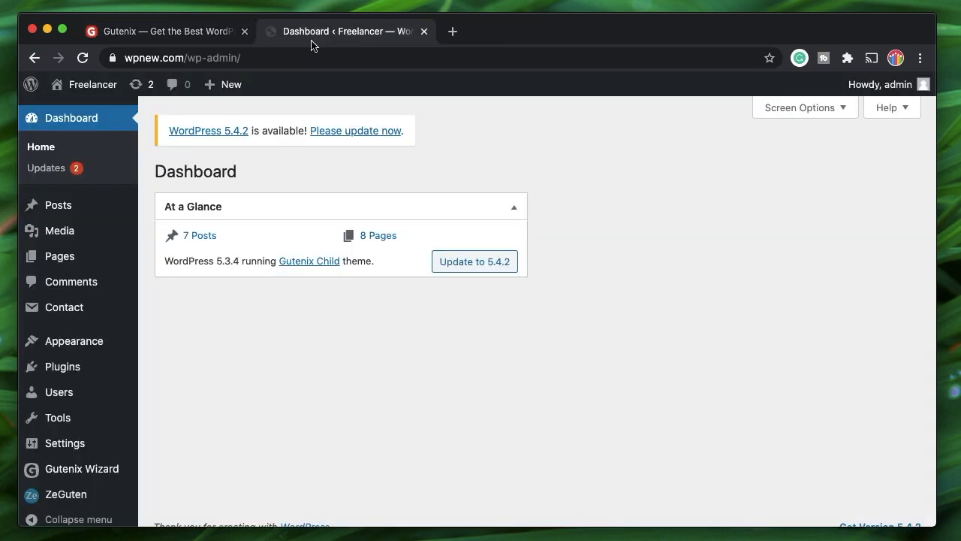
scroll(305, 371, "down", 1)
mouse_move(116, 340)
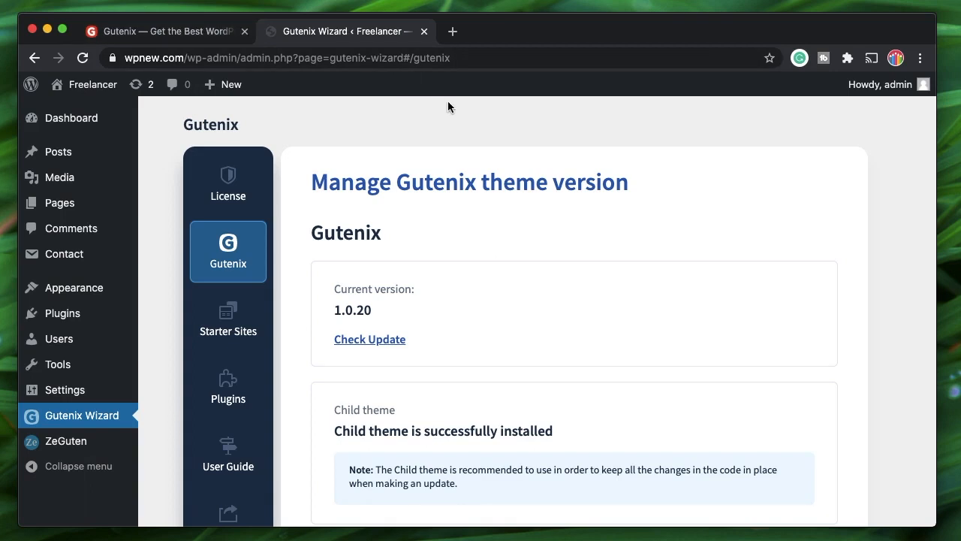
left_click(242, 326)
Step: Browse the Gutenberg starter sites and their categories
scroll(508, 337, "down", 2)
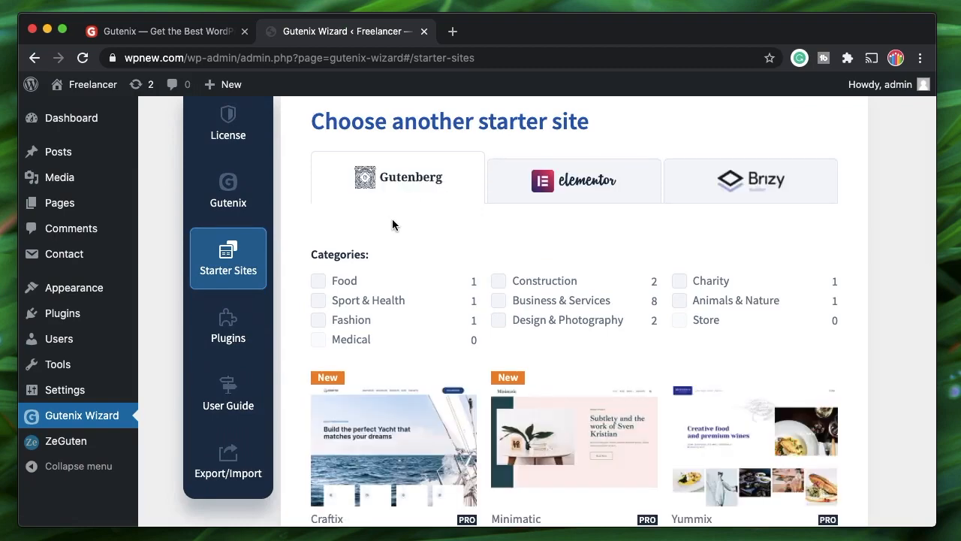
scroll(393, 225, "down", 3)
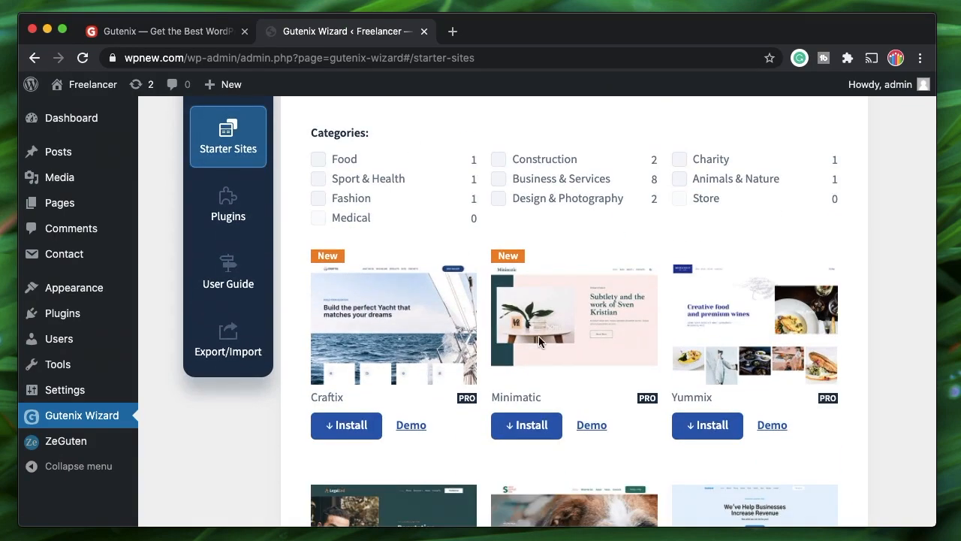
scroll(538, 335, "up", 3)
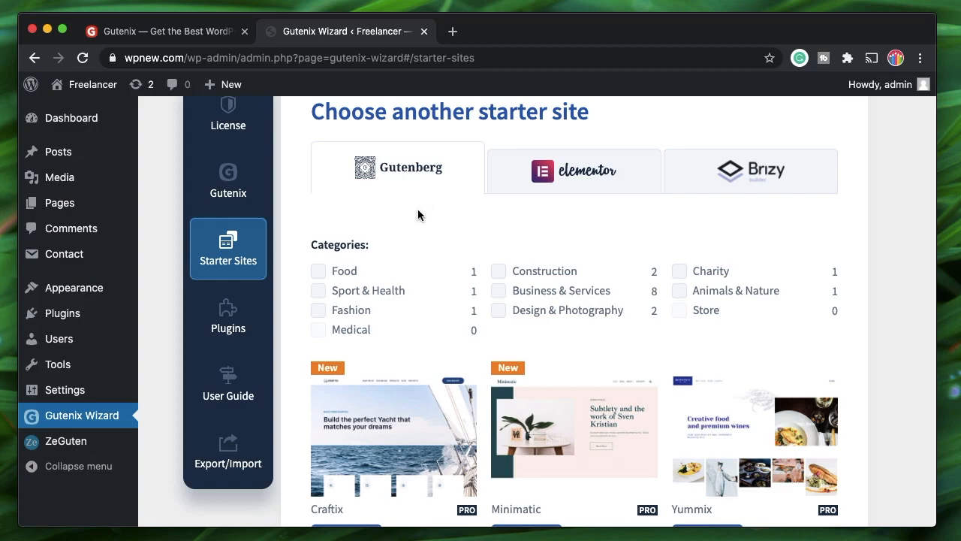
scroll(506, 350, "down", 5)
scroll(507, 353, "down", 2)
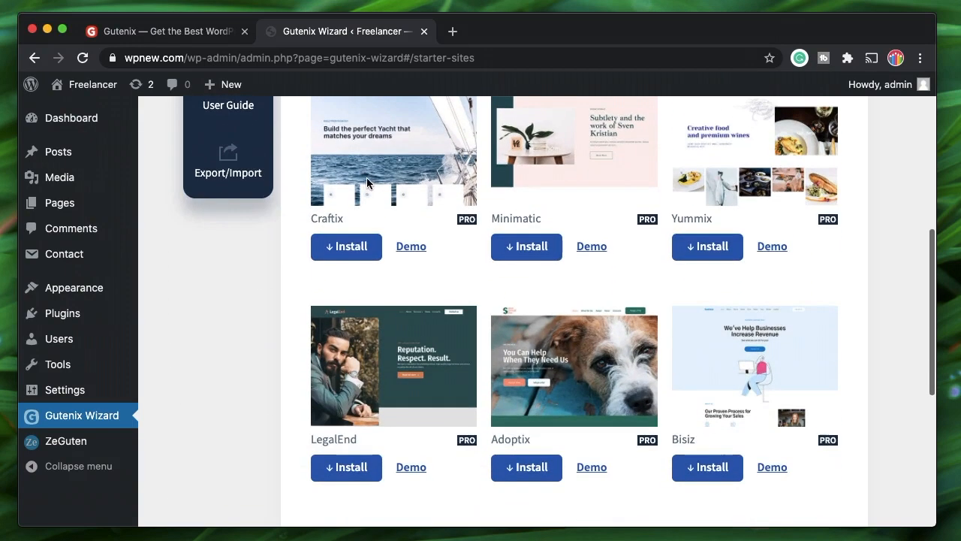
scroll(450, 210, "up", 5)
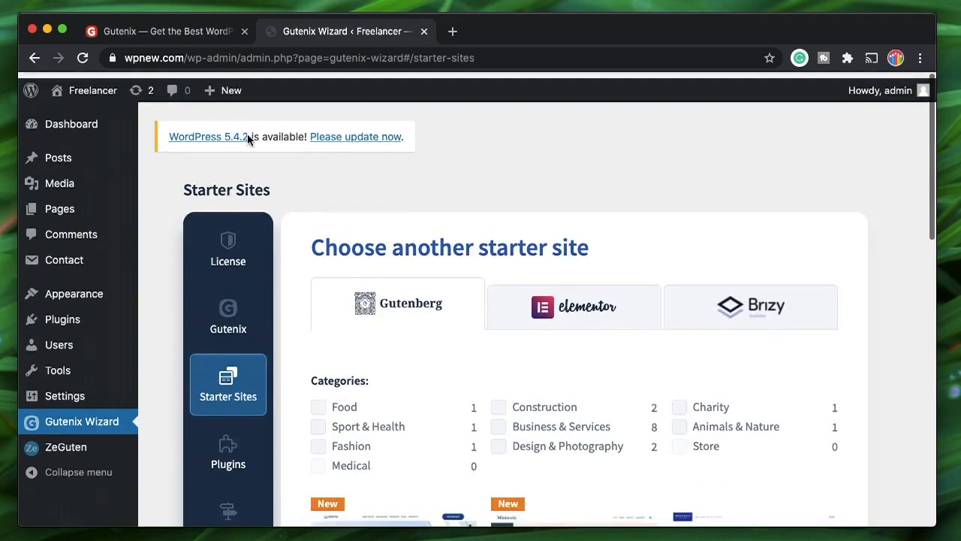
Step: Open the live Freelancer site in a new browser tab and review its homepage down to the What I Do section
mouse_move(85, 85)
left_click(89, 116, "super")
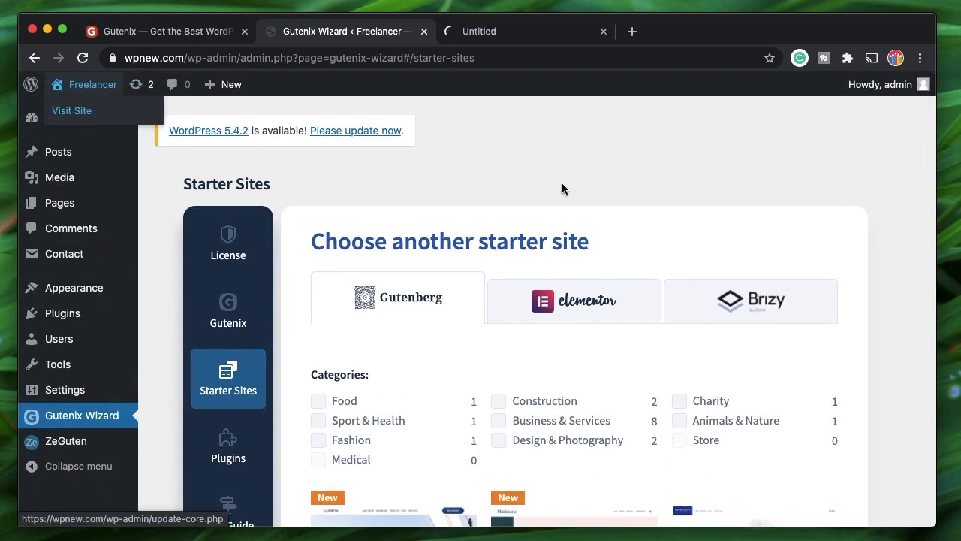
left_click(517, 33)
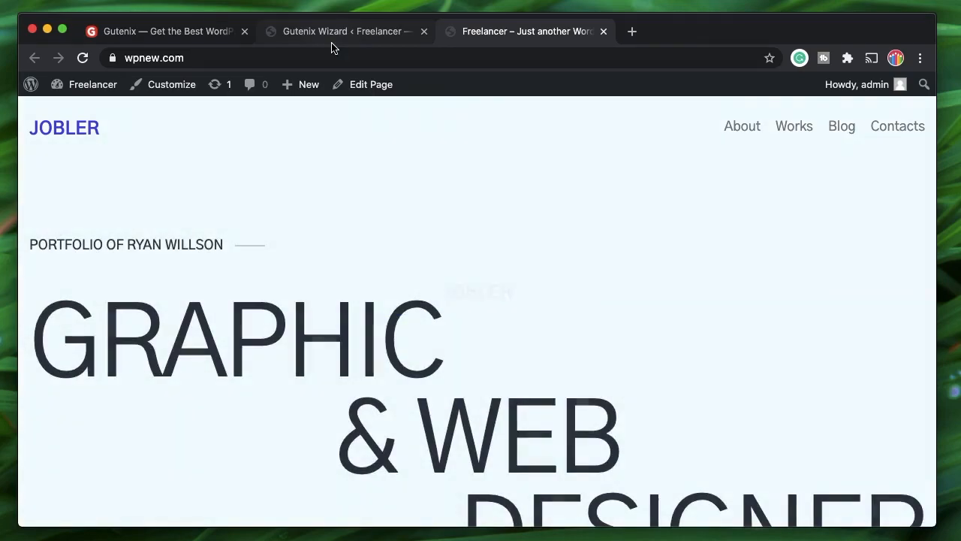
scroll(587, 305, "down", 10)
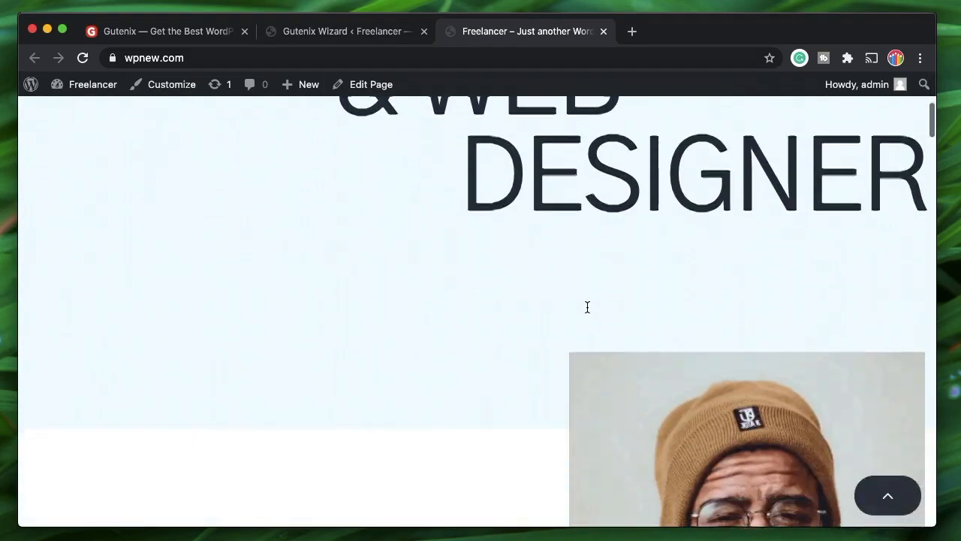
scroll(587, 305, "up", 10)
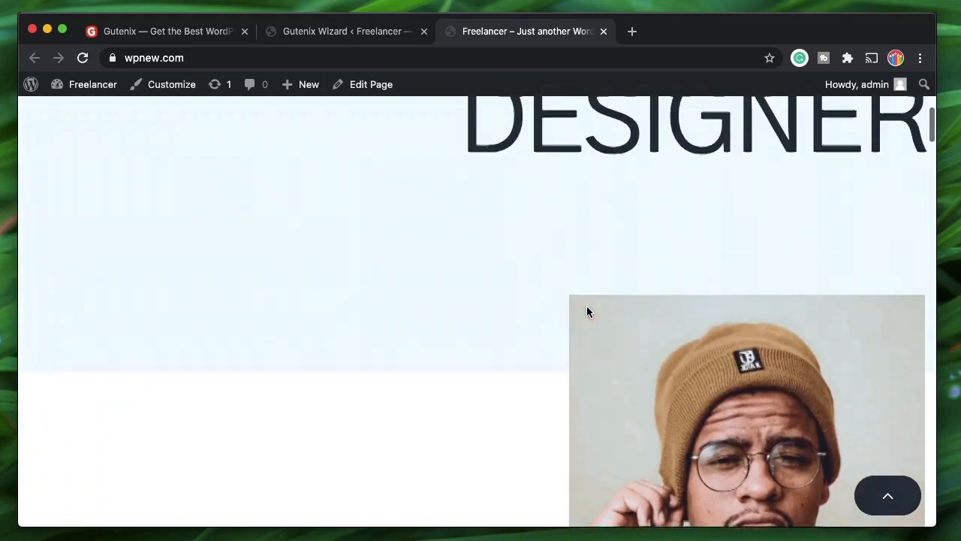
scroll(611, 270, "down", 10)
scroll(635, 301, "down", 10)
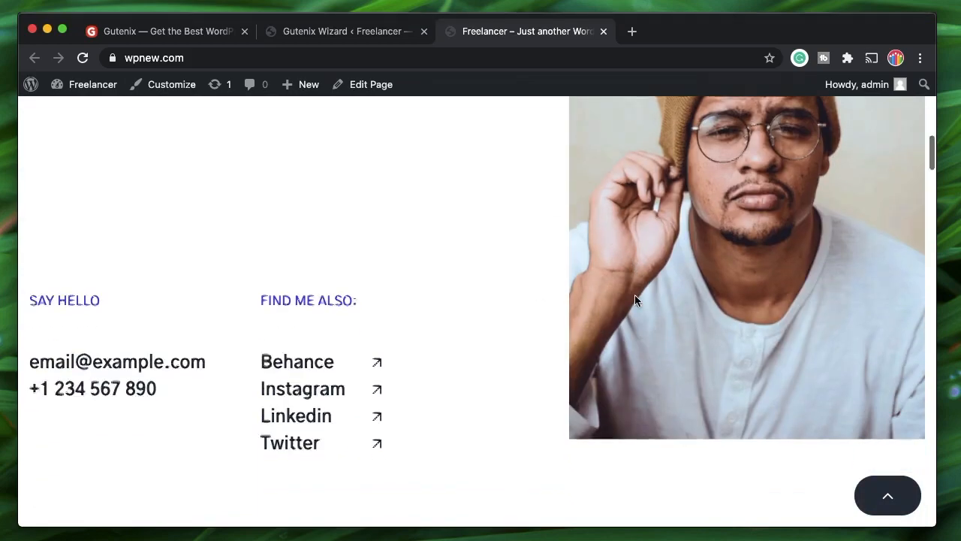
scroll(635, 301, "down", 10)
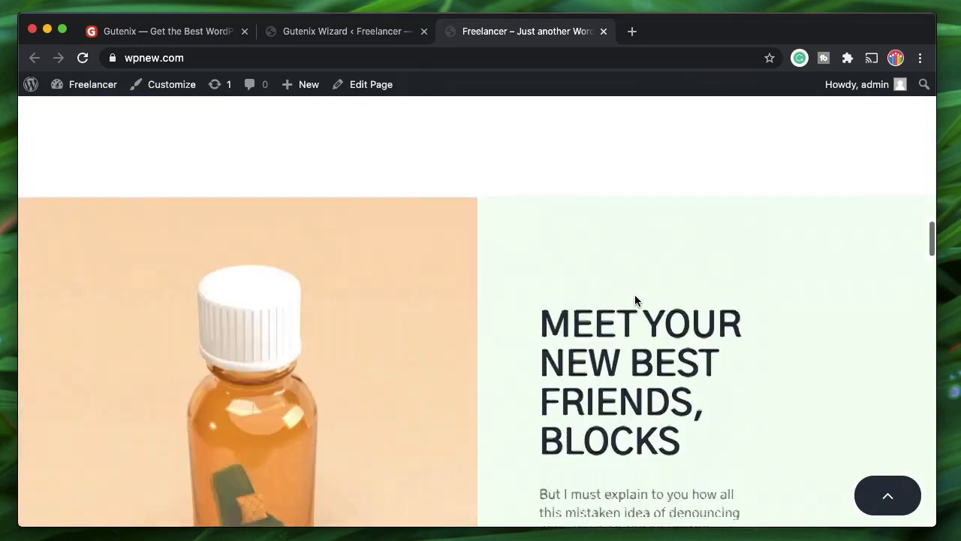
scroll(635, 300, "down", 10)
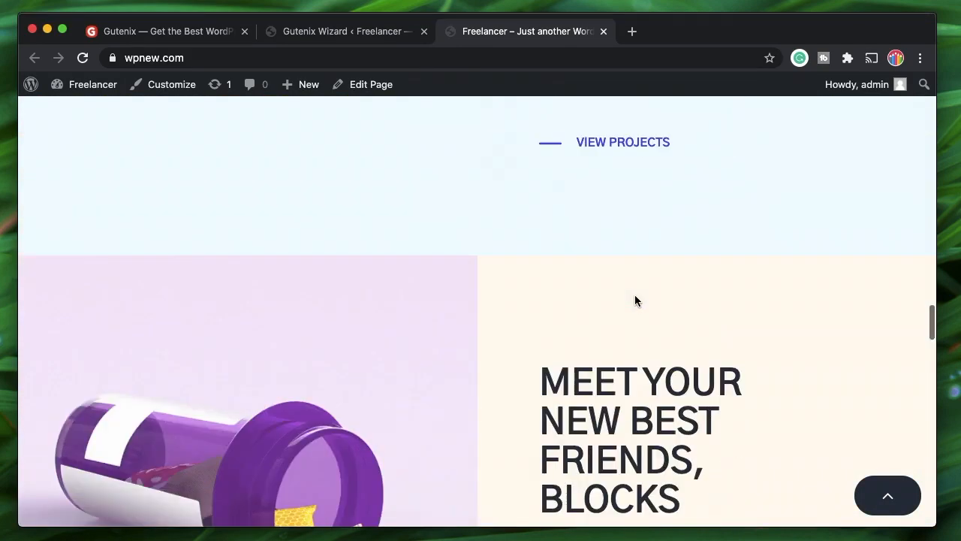
scroll(635, 301, "down", 10)
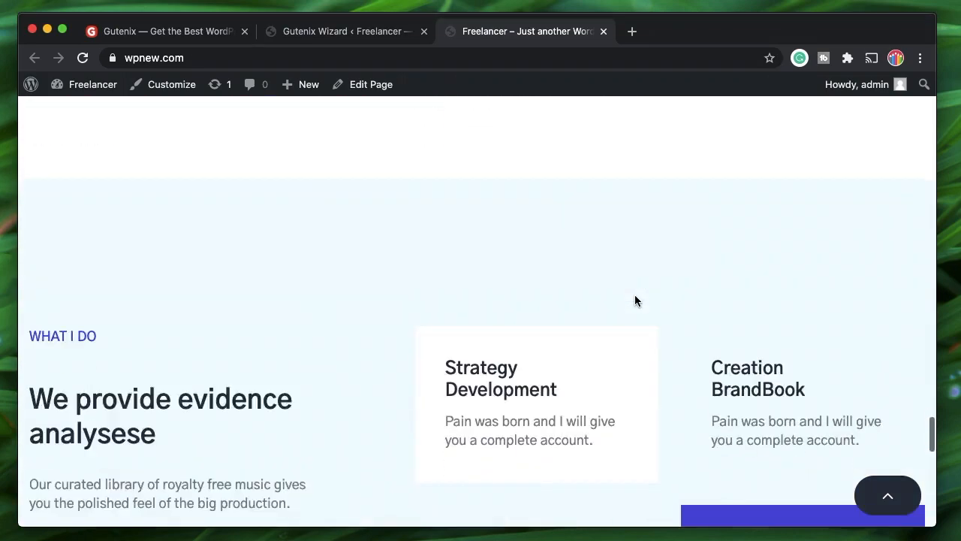
Step: Open the homepage for editing, and load more starter sites in the Gutenix Wizard to find the Jobler template
left_click(363, 84)
left_click(361, 34)
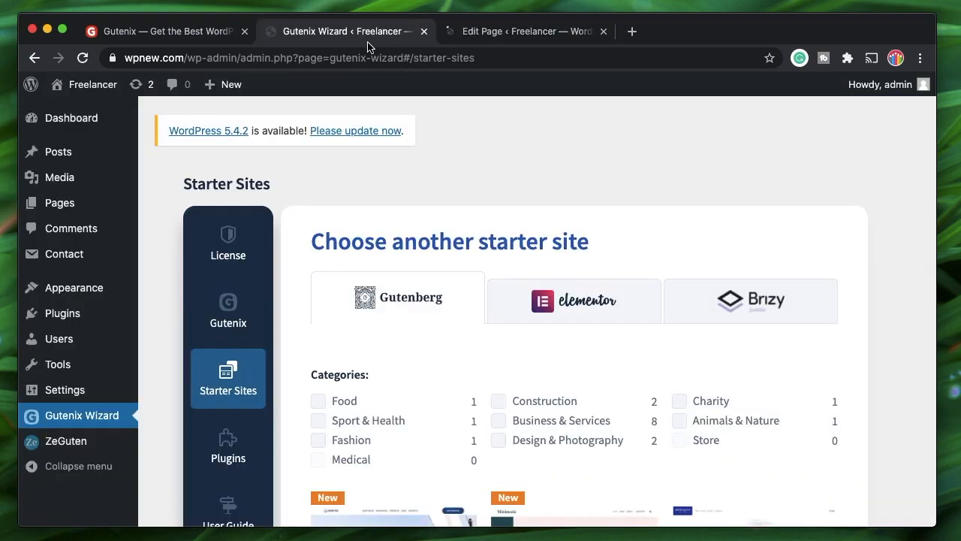
scroll(451, 330, "down", 3)
scroll(431, 344, "down", 6)
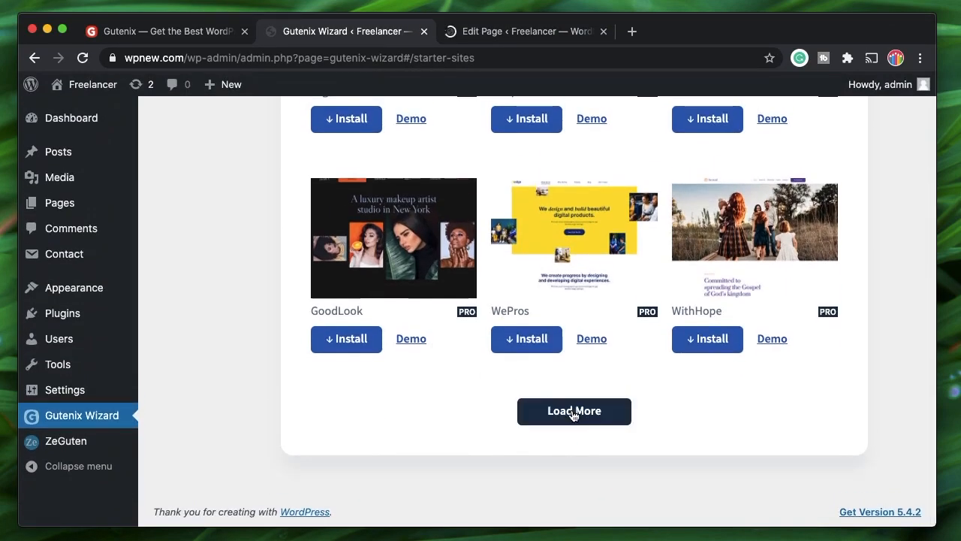
left_click(573, 410)
scroll(588, 350, "down", 5)
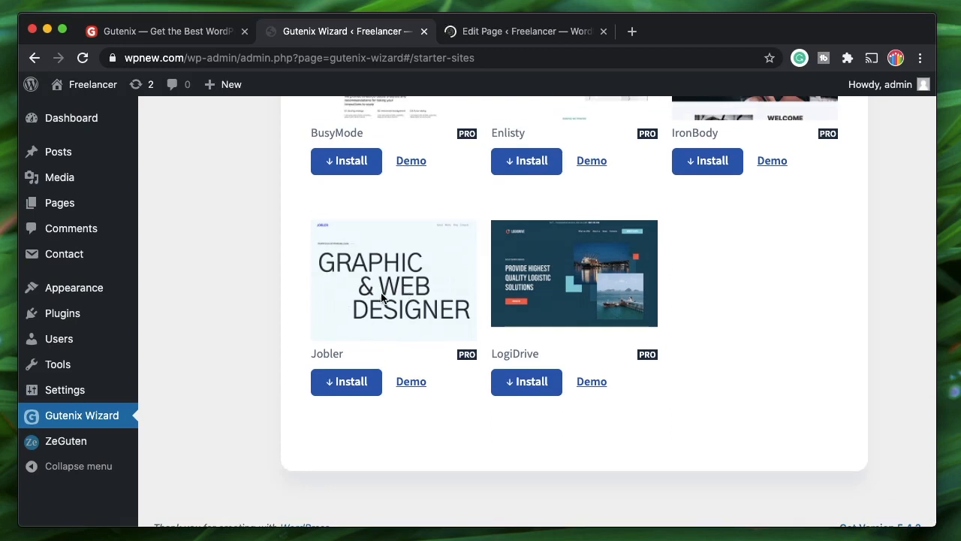
Step: Return to the Home page editor, dismiss the autosave notice and look through the page's content
left_click(508, 32)
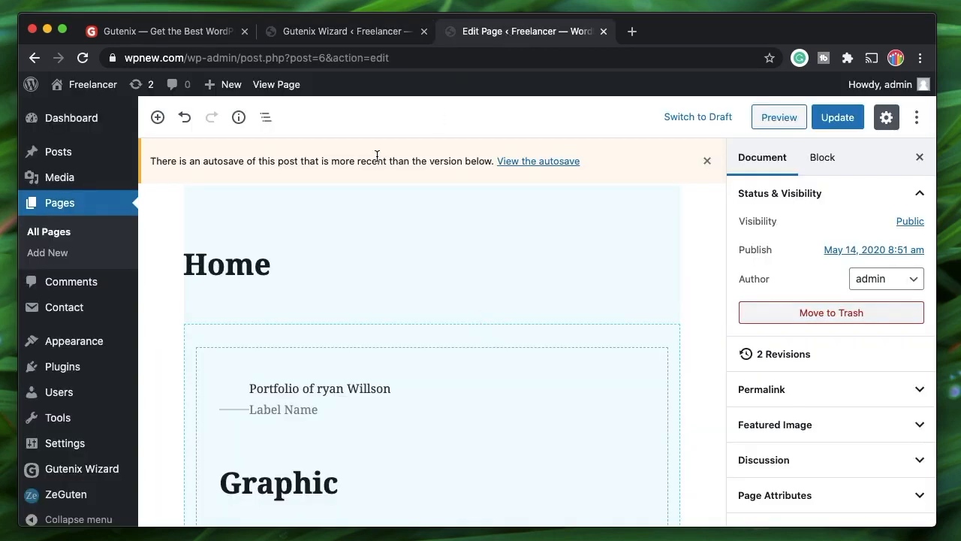
left_click(707, 159)
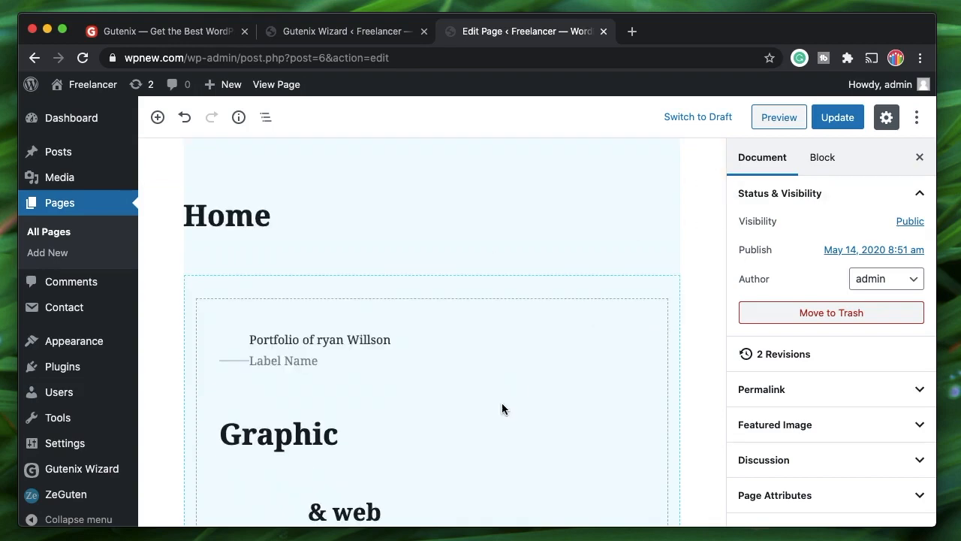
scroll(501, 405, "down", 12)
scroll(501, 406, "down", 15)
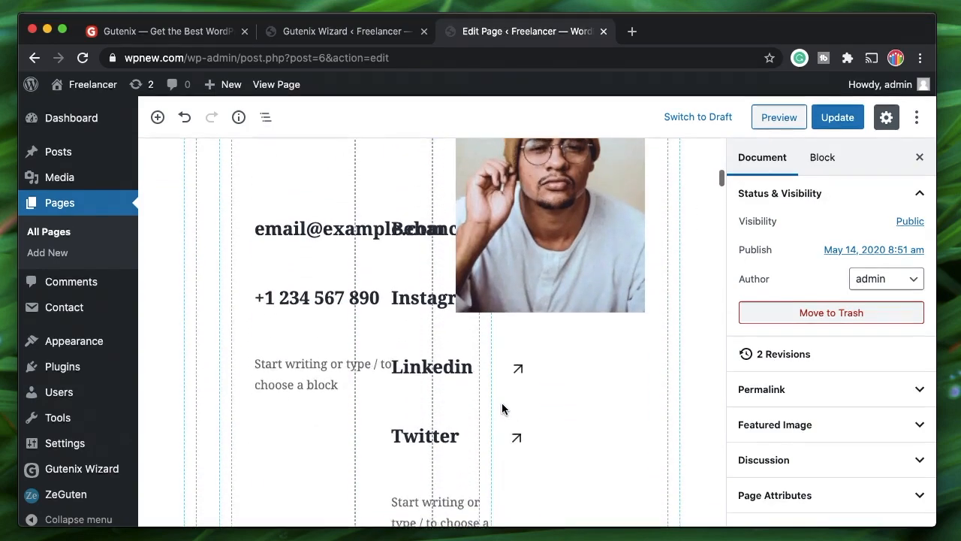
scroll(501, 403, "down", 6)
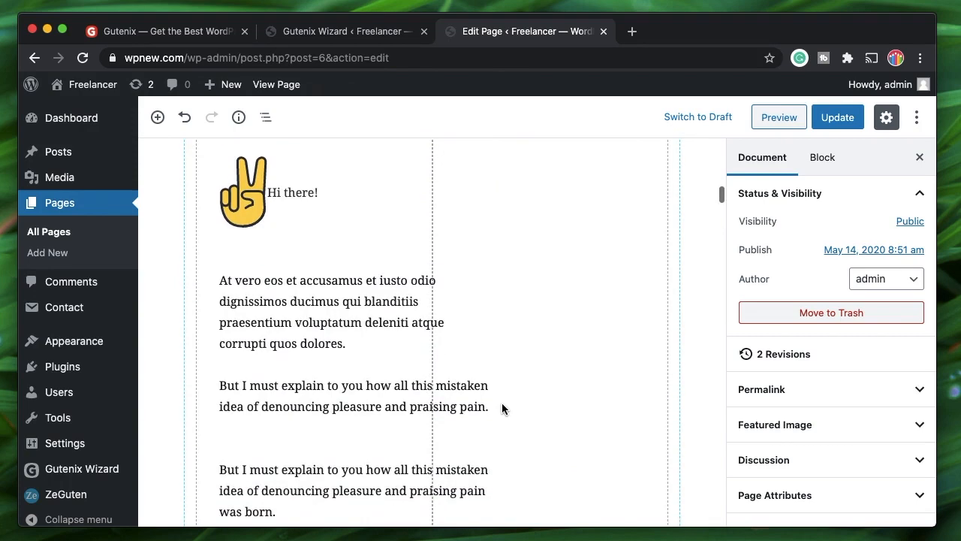
Step: Hide the editor's settings sidebar and review the widened Home page from its beginning
left_click(887, 120)
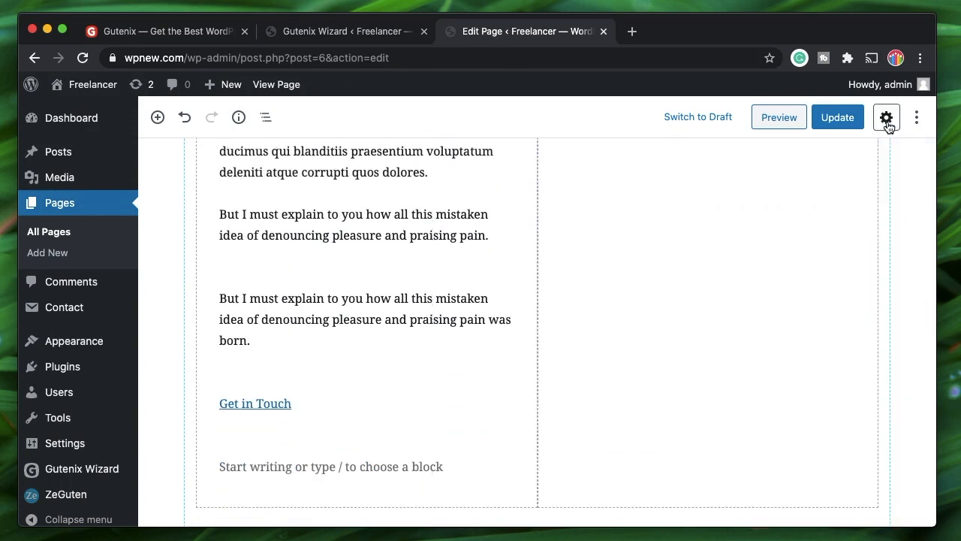
scroll(570, 334, "up", 15)
scroll(570, 336, "up", 10)
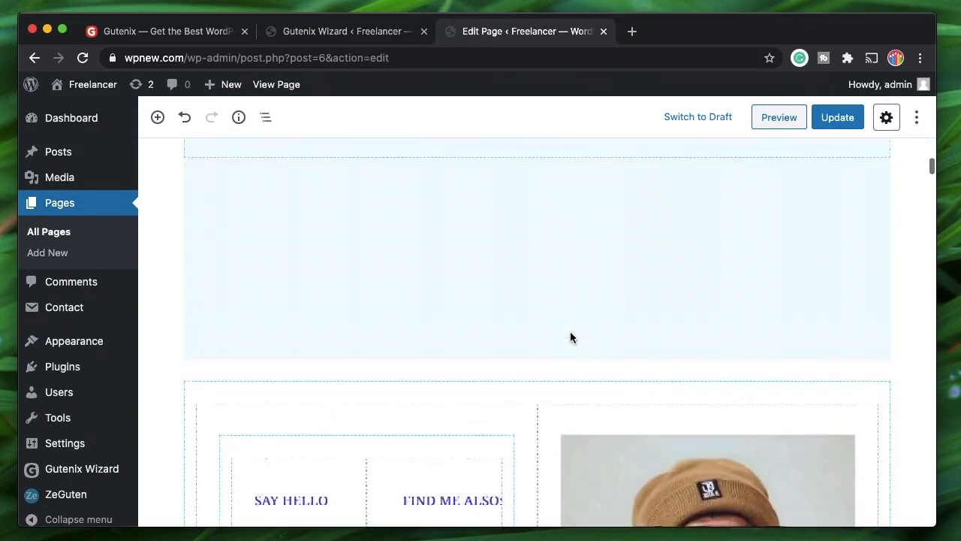
scroll(486, 263, "up", 5)
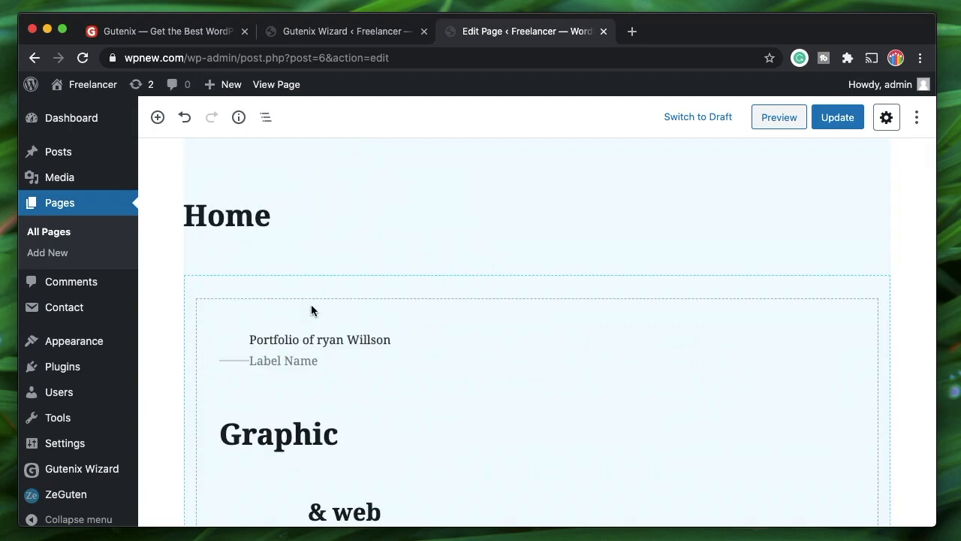
Step: Jump to the second section using block navigation, and select its SAY HELLO heading, a neighbouring button block and the heading's column
left_click(266, 122)
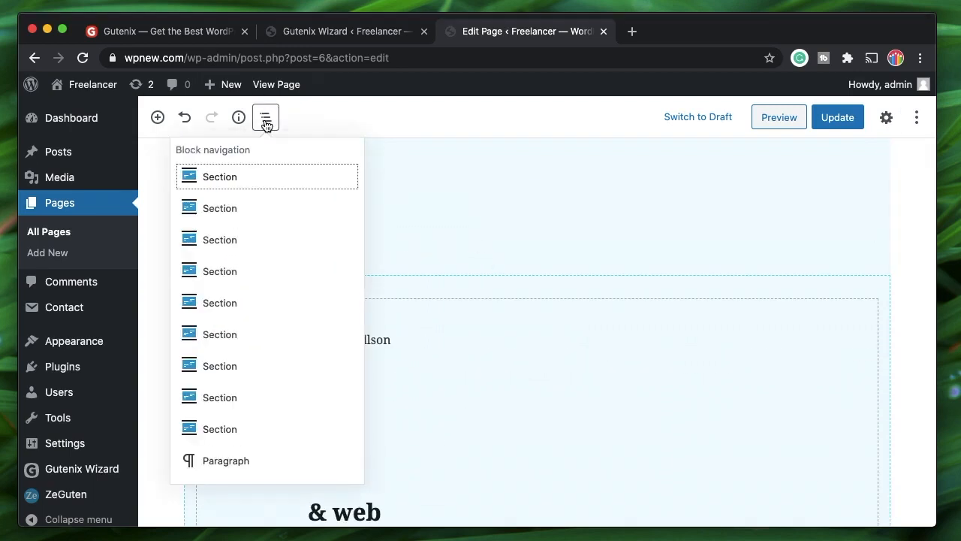
left_click(233, 218)
scroll(272, 314, "down", 3)
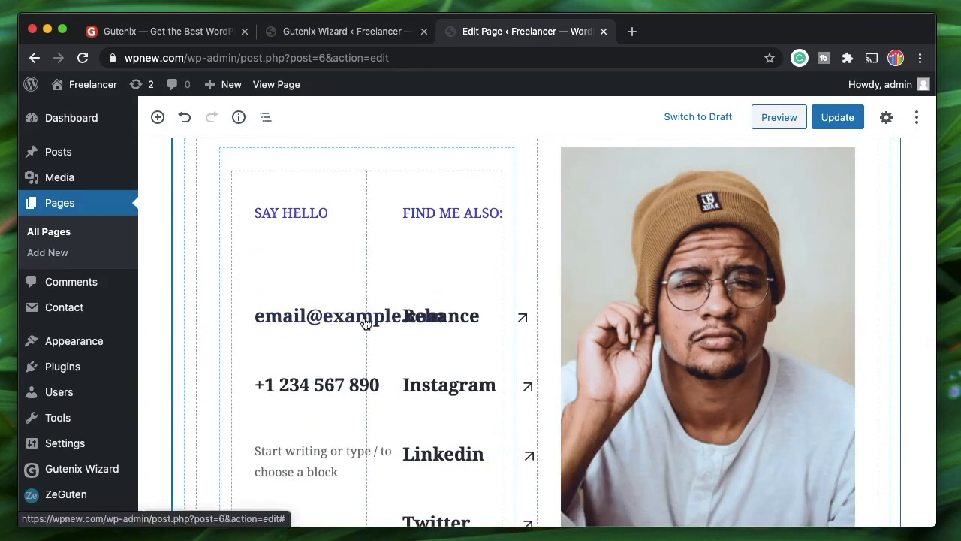
left_click(300, 213)
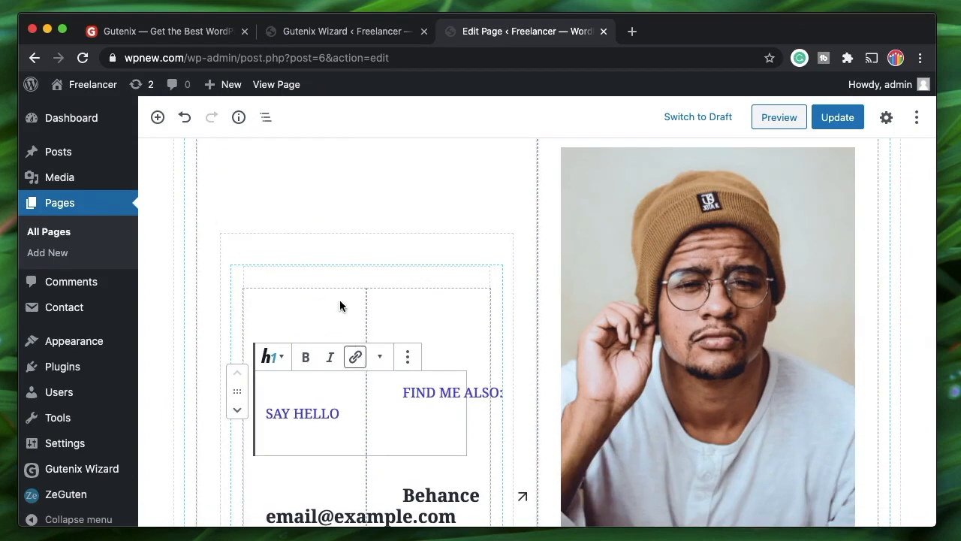
left_click(442, 409)
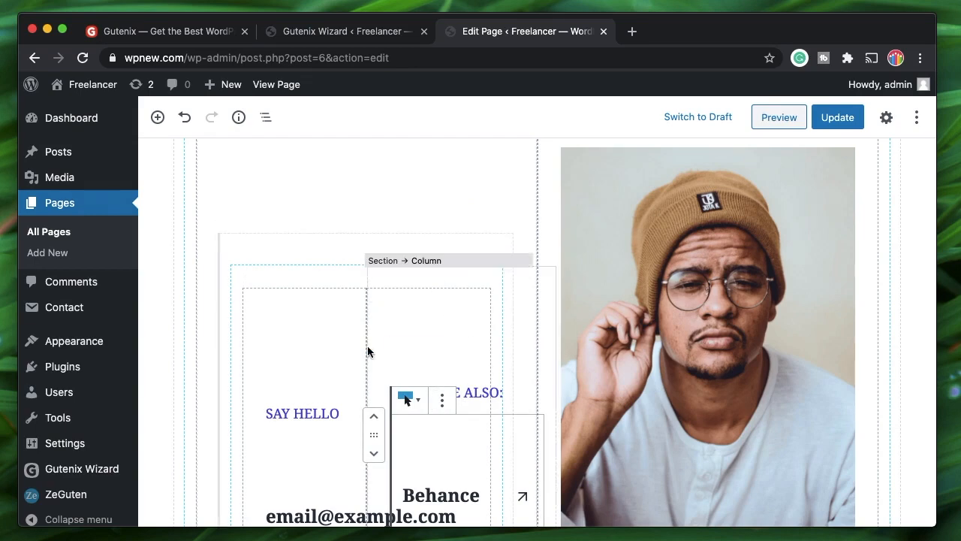
left_click(332, 302)
scroll(332, 301, "up", 8)
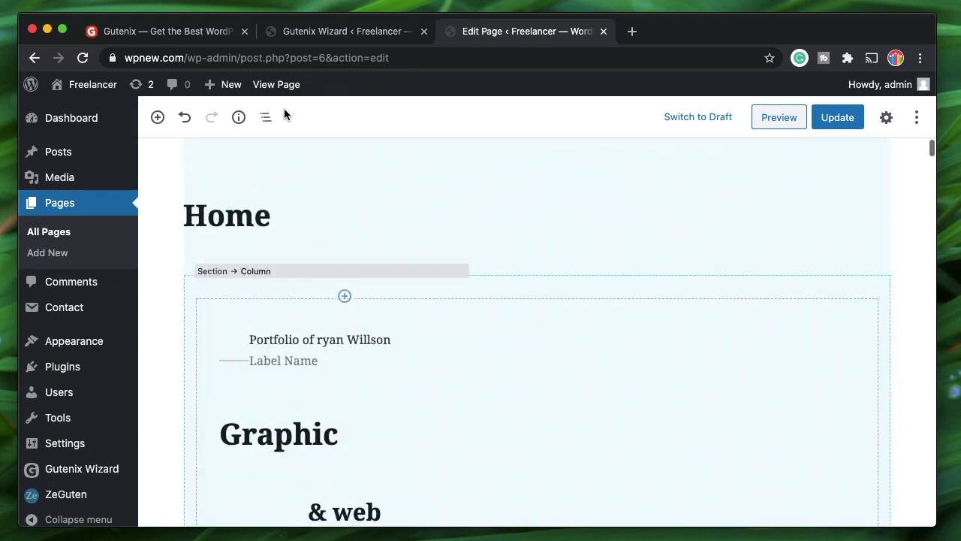
Step: Check the block inserter and the block navigation tree with the nested column selected
left_click(158, 117)
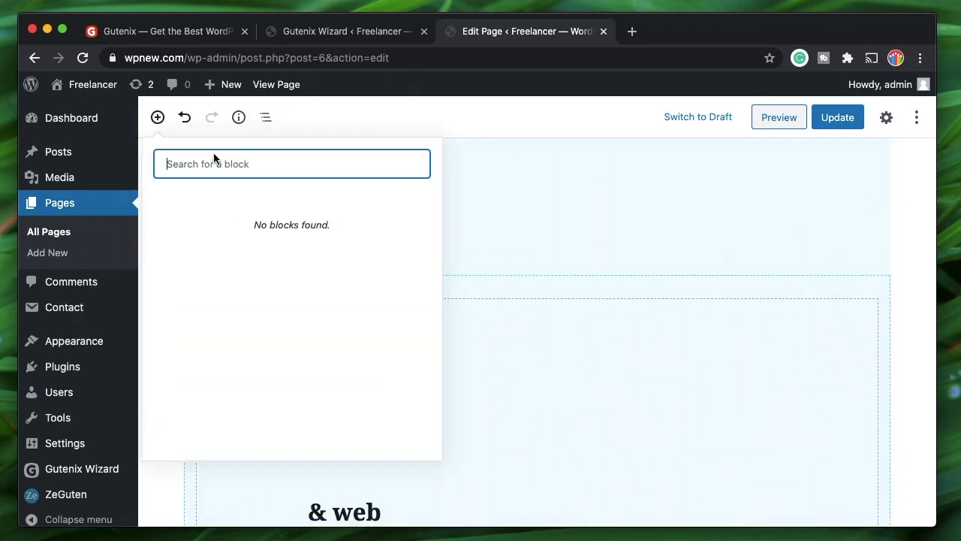
left_click(266, 117)
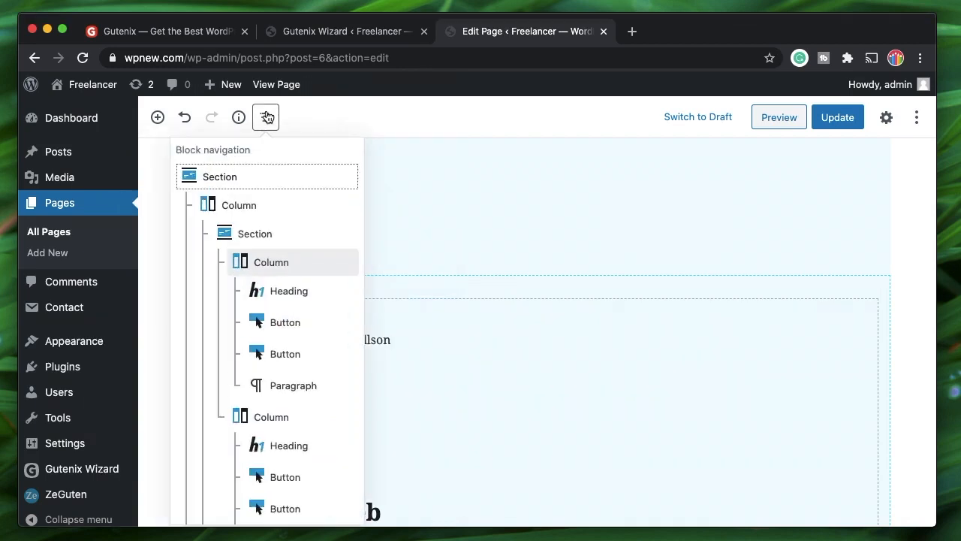
left_click(158, 117)
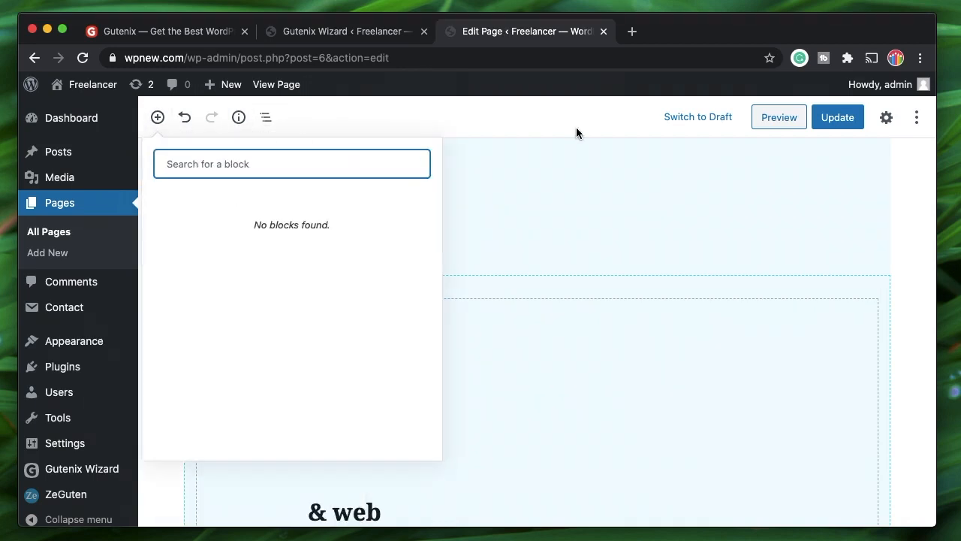
Step: Show the block settings, select the page's section block, and browse the ZeGuten blocks available in the block inserter
left_click(884, 130)
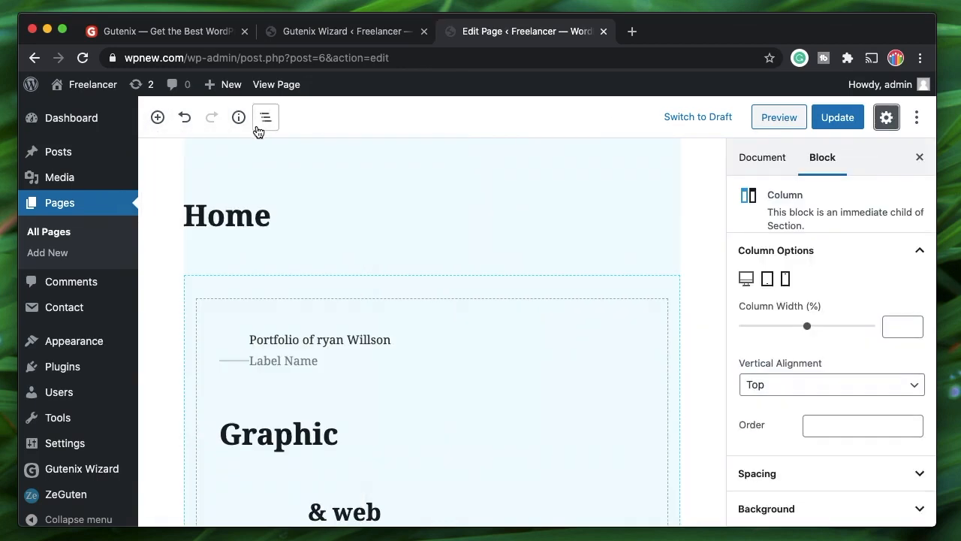
left_click(155, 260)
left_click(157, 117)
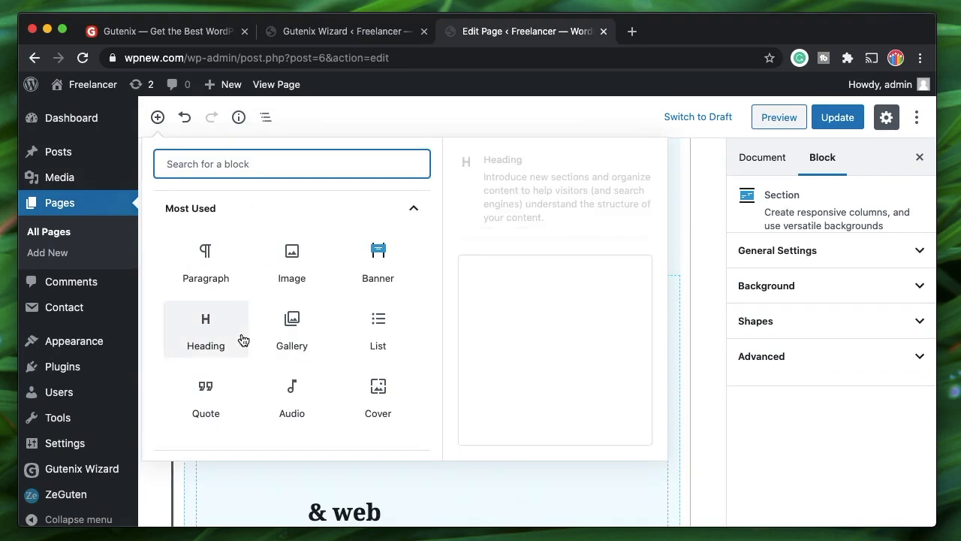
scroll(243, 340, "down", 5)
left_click(273, 392)
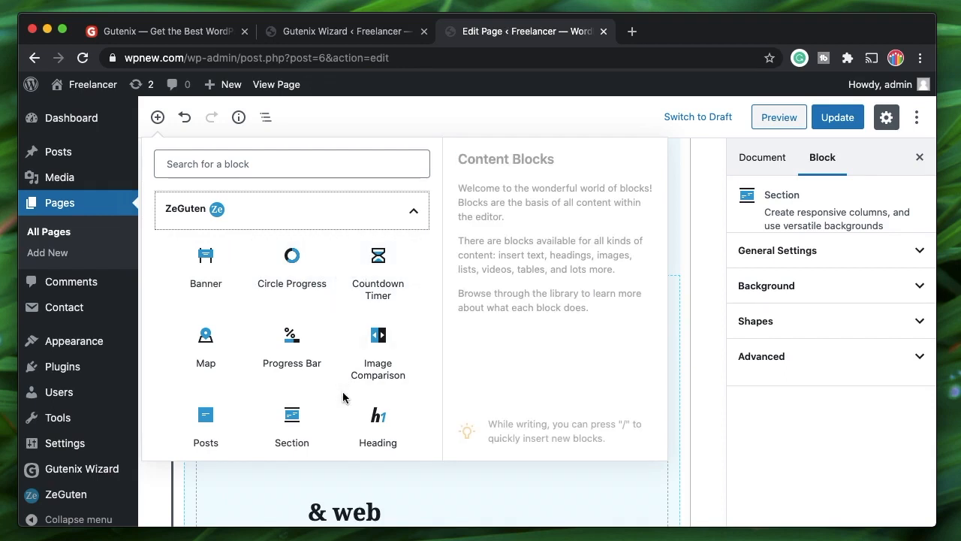
scroll(345, 398, "down", 3)
scroll(345, 398, "down", 3)
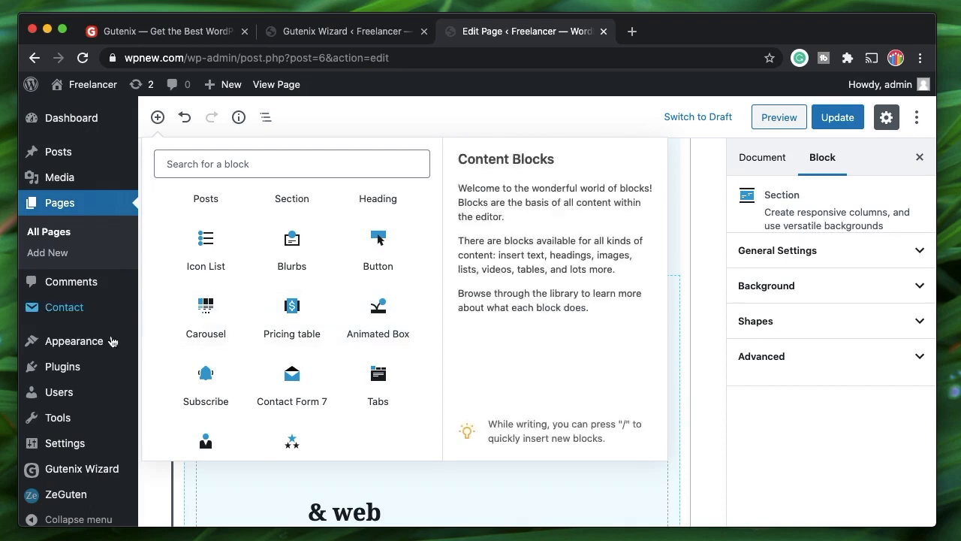
Step: Leave the page editor without saving, open the active Gutenix Child theme in the Customizer and dismiss the autosave notice
mouse_move(101, 346)
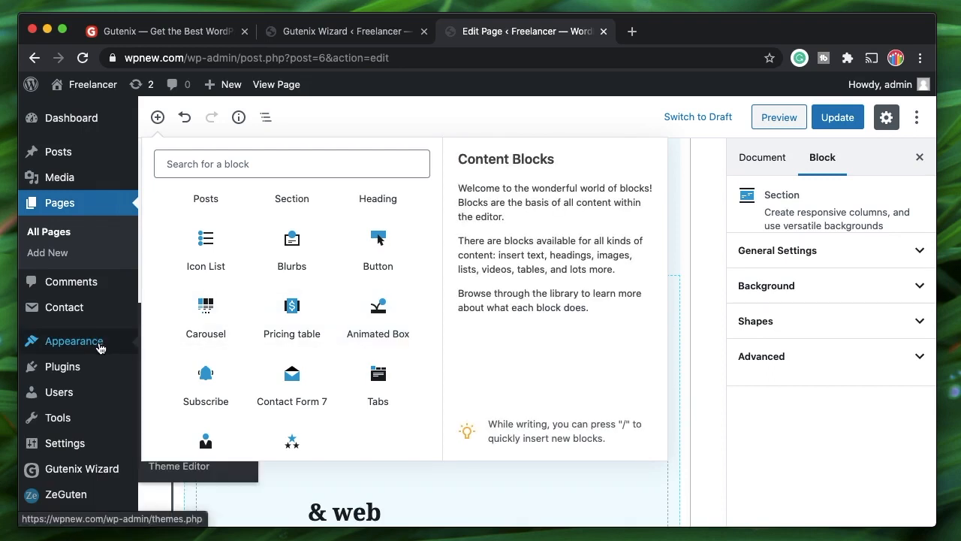
left_click(101, 347)
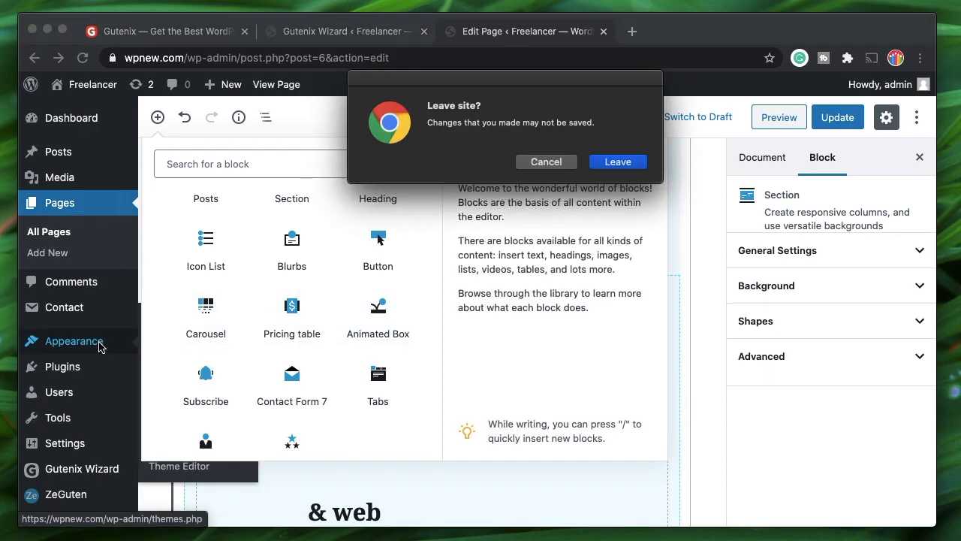
left_click(613, 162)
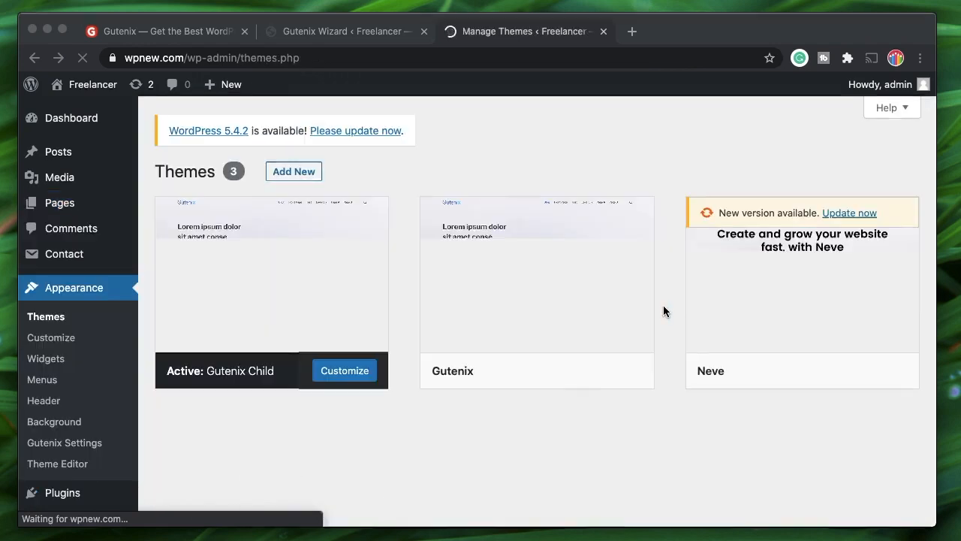
left_click(44, 339)
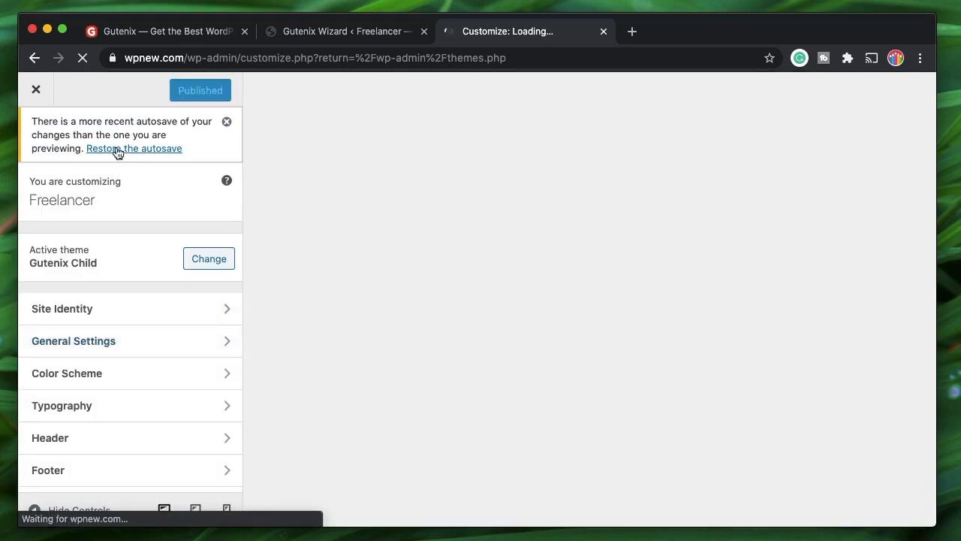
left_click(226, 121)
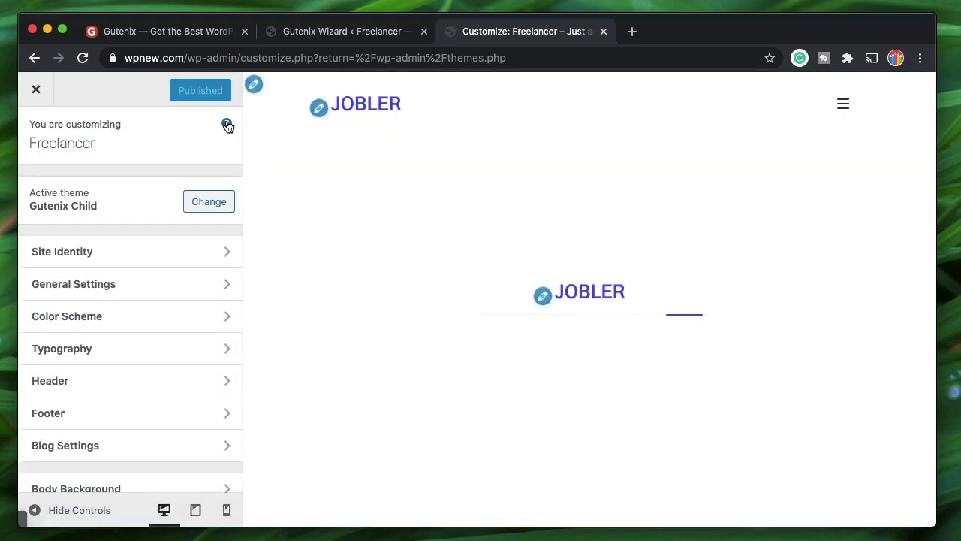
Step: Review the Site Identity settings and the fonts offered for the site title, leaving the font family as it is
left_click(212, 257)
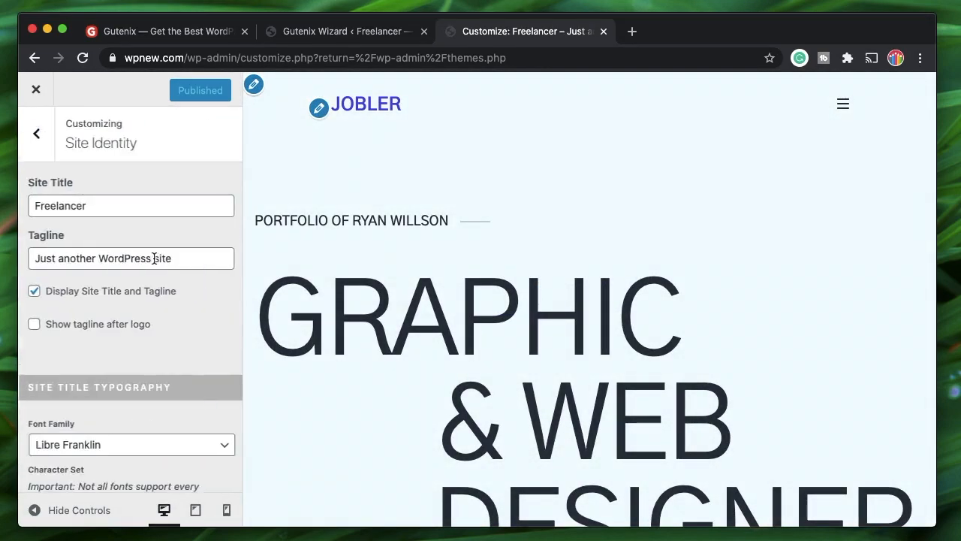
scroll(151, 342, "down", 2)
scroll(151, 342, "down", 3)
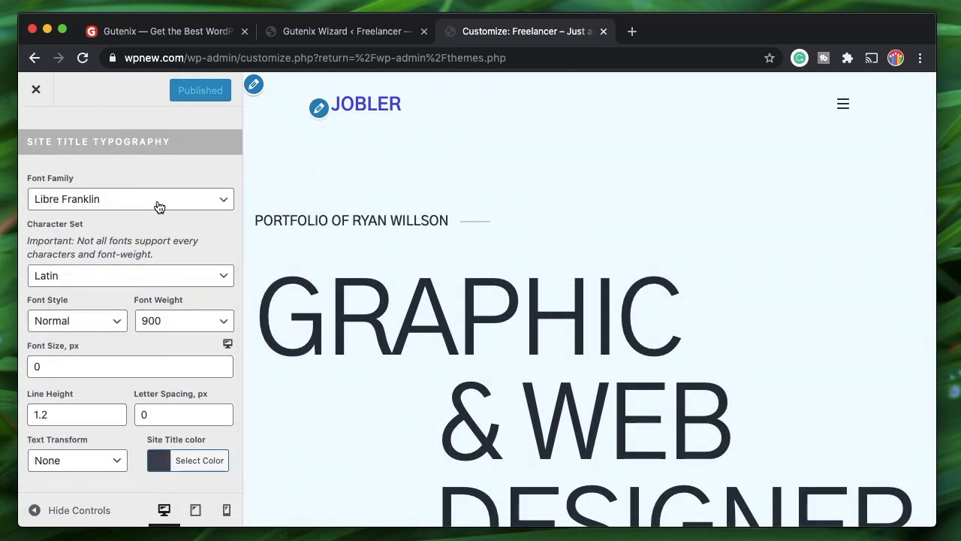
left_click(160, 208)
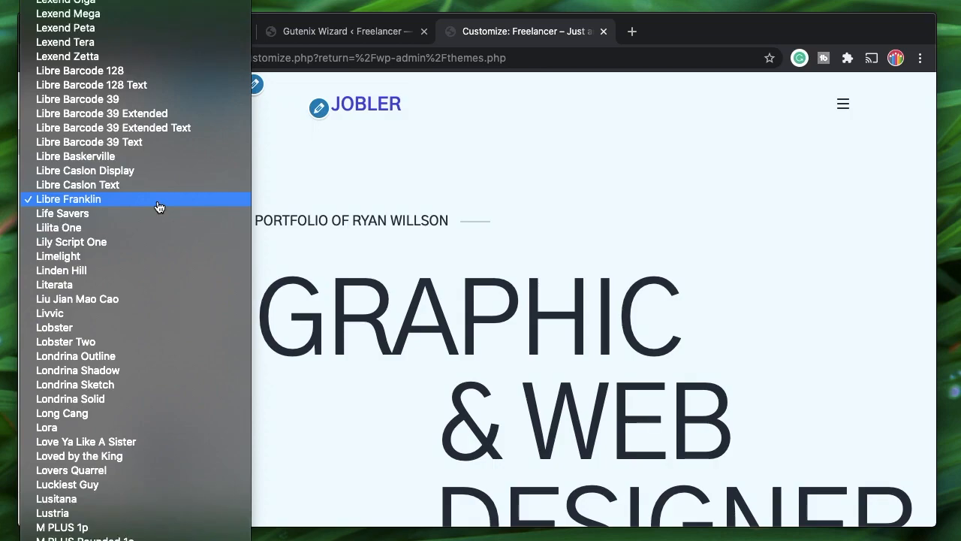
scroll(137, 115, "up", 20)
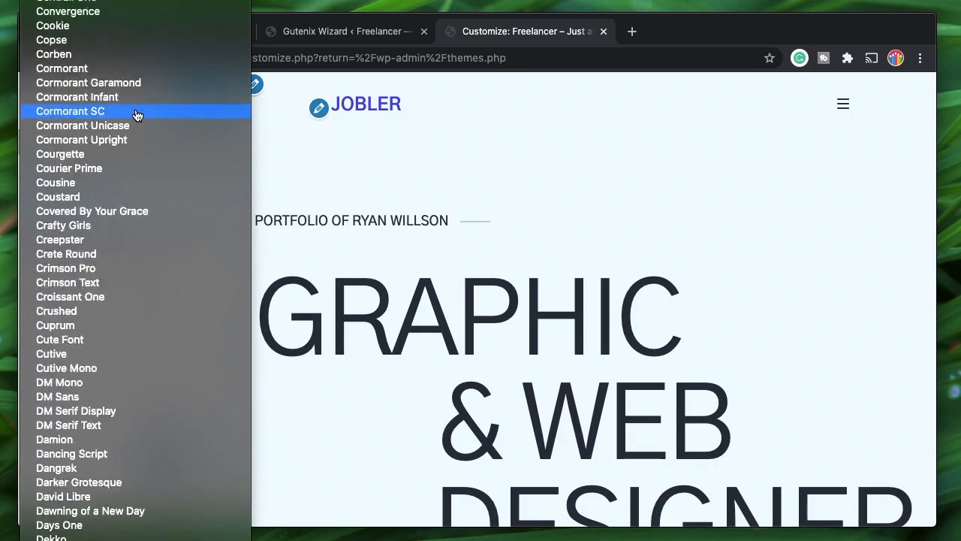
scroll(137, 115, "up", 15)
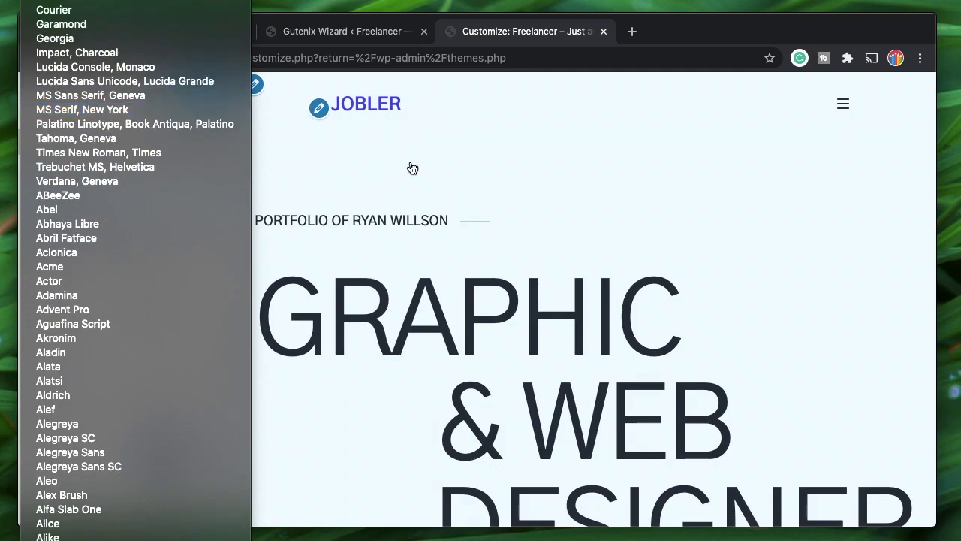
left_click(440, 165)
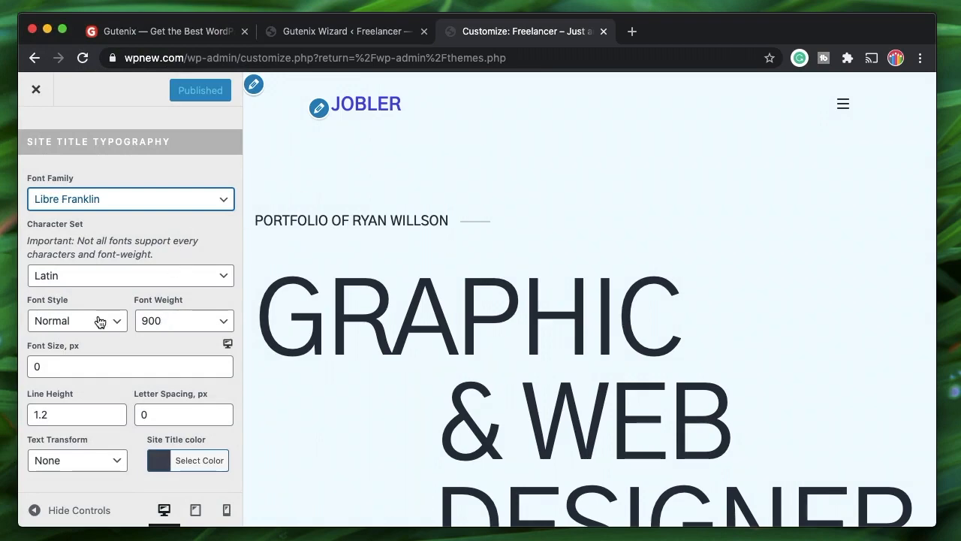
Step: Try Libre Caslon Display as the site title's font family, settle on Nova Mono and leave the Site Identity settings
left_click(200, 204)
left_click(150, 171)
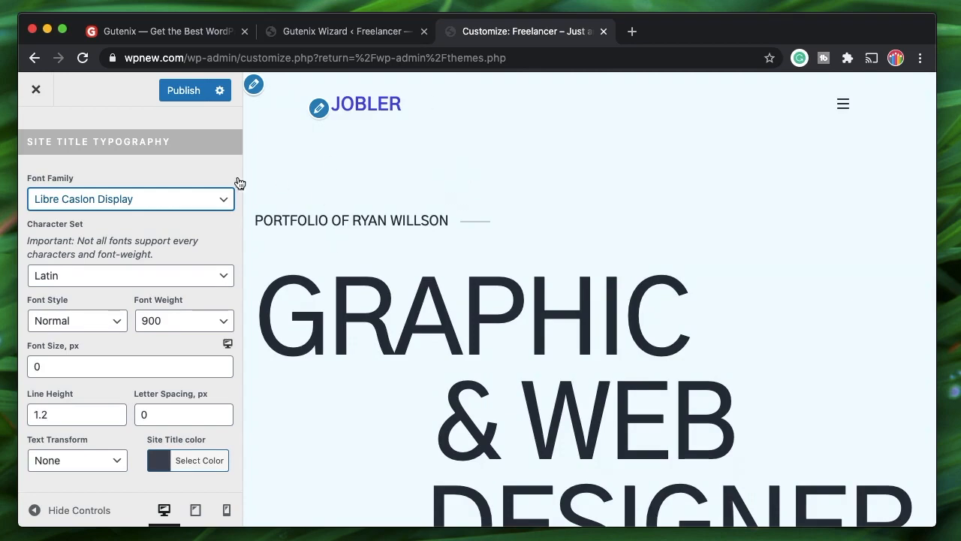
left_click(200, 196)
scroll(113, 420, "down", 15)
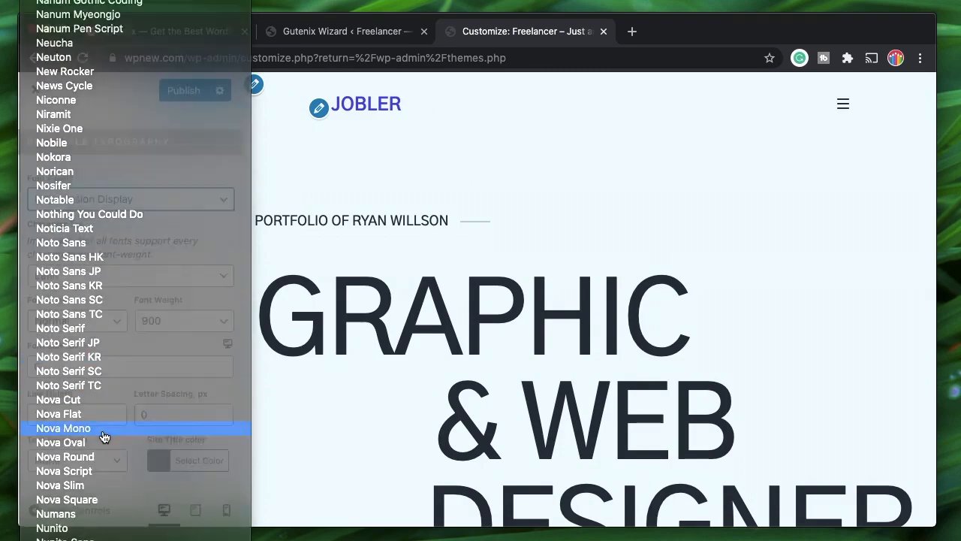
left_click(104, 430)
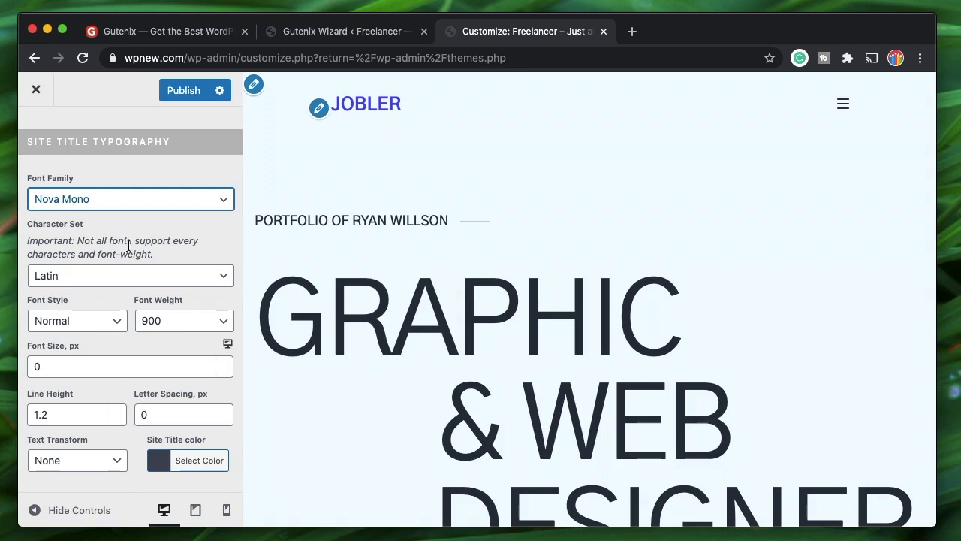
scroll(126, 245, "up", 5)
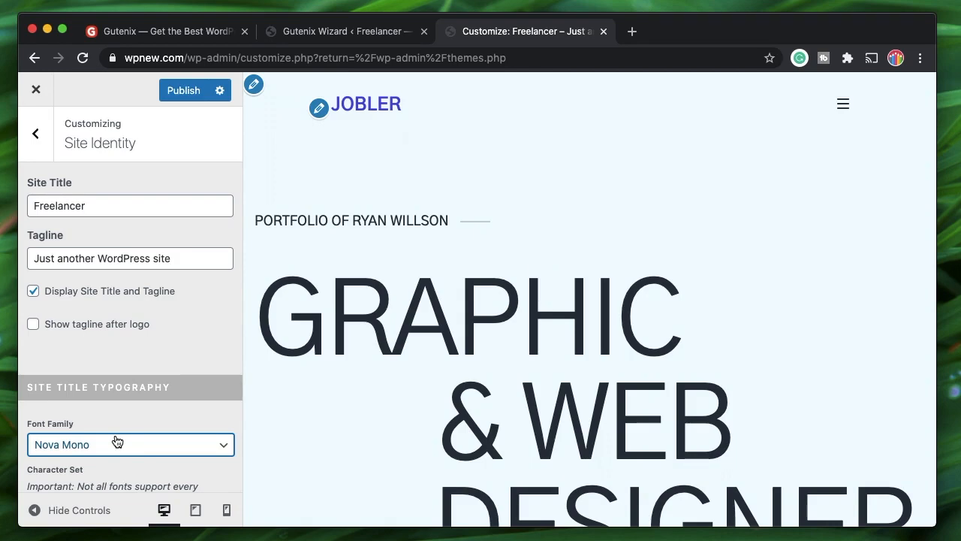
left_click(29, 133)
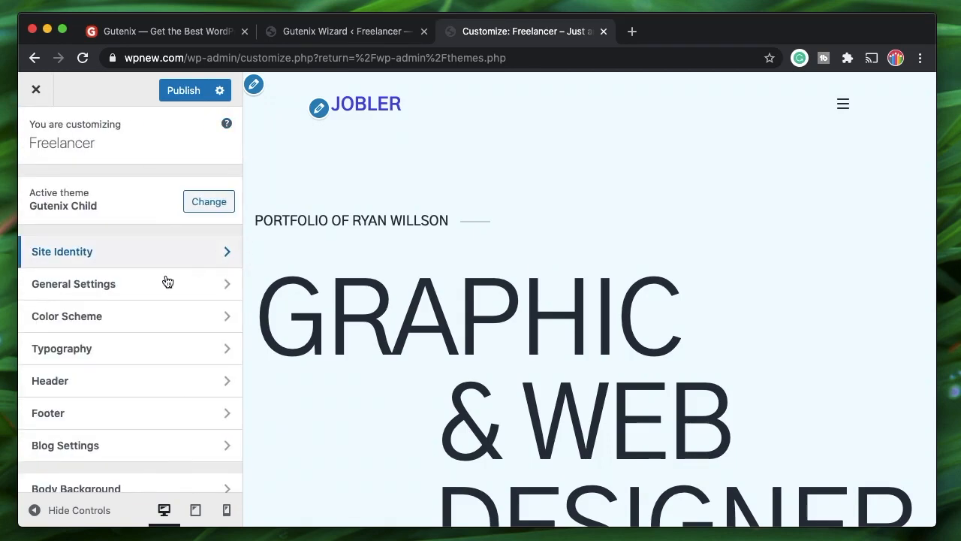
Step: Look through the Page Layout options in the General Settings and return to the General Settings list
left_click(143, 292)
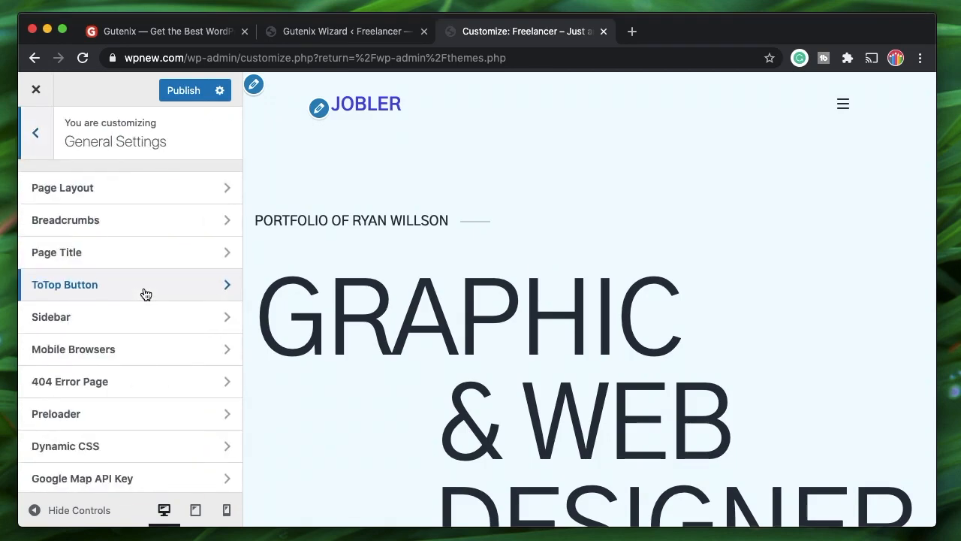
left_click(143, 204)
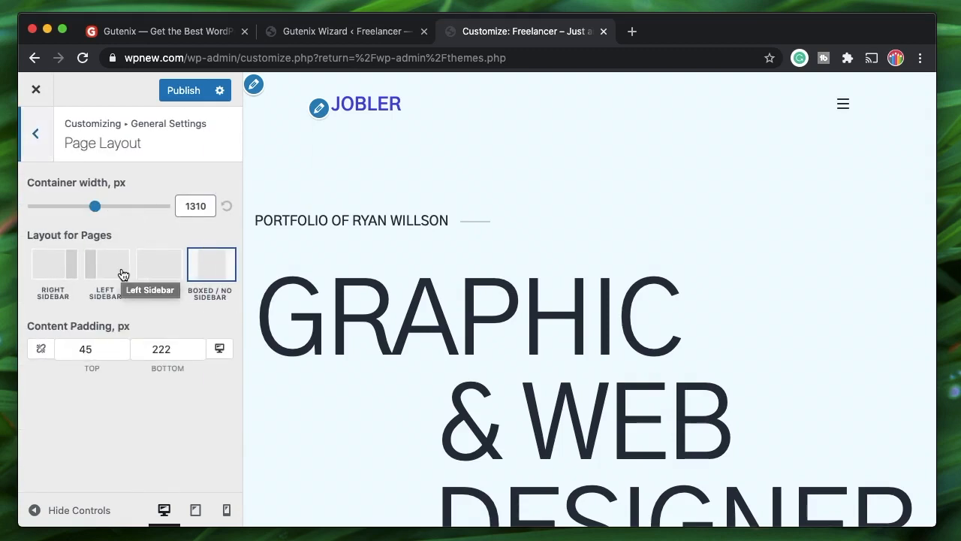
left_click(36, 135)
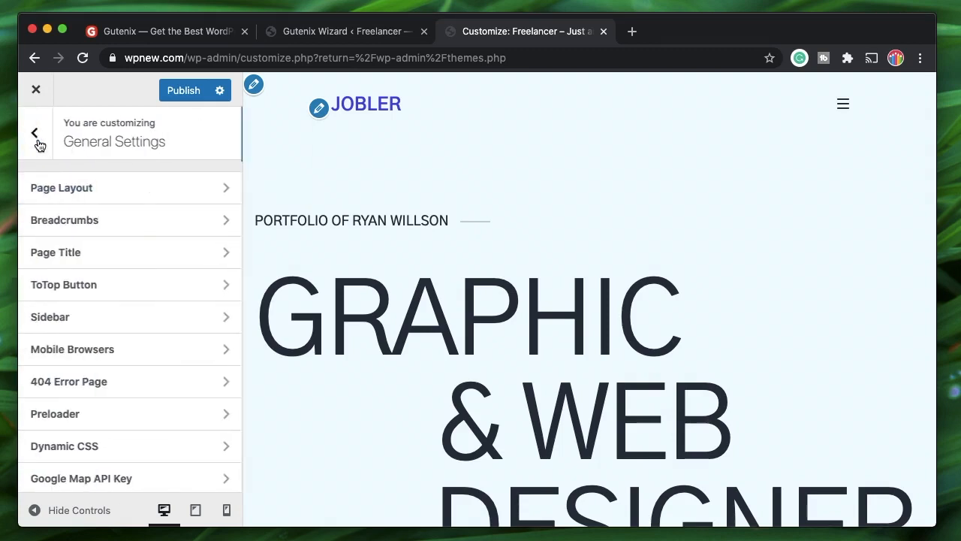
Step: Enable breadcrumbs on the front page and the page title in the breadcrumbs area, and publish the changes
left_click(120, 225)
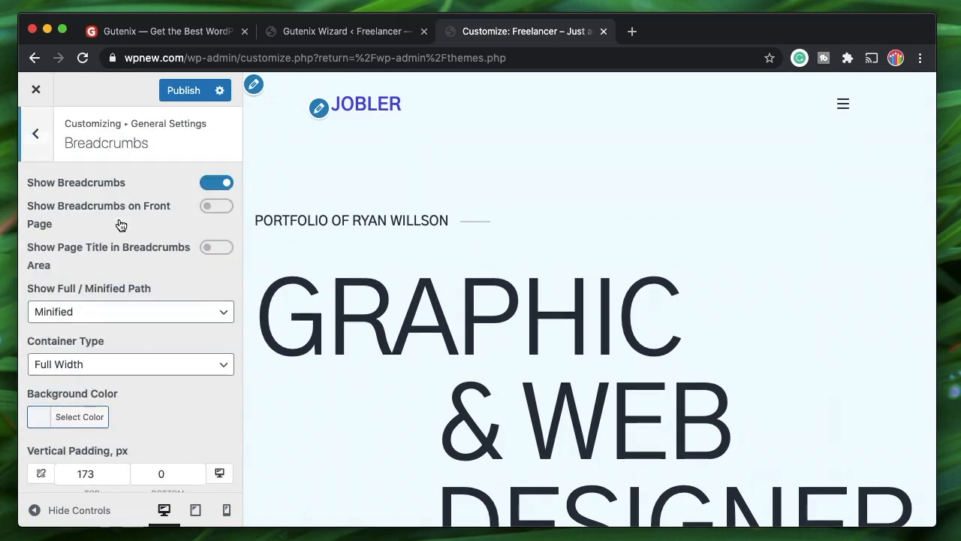
left_click(213, 208)
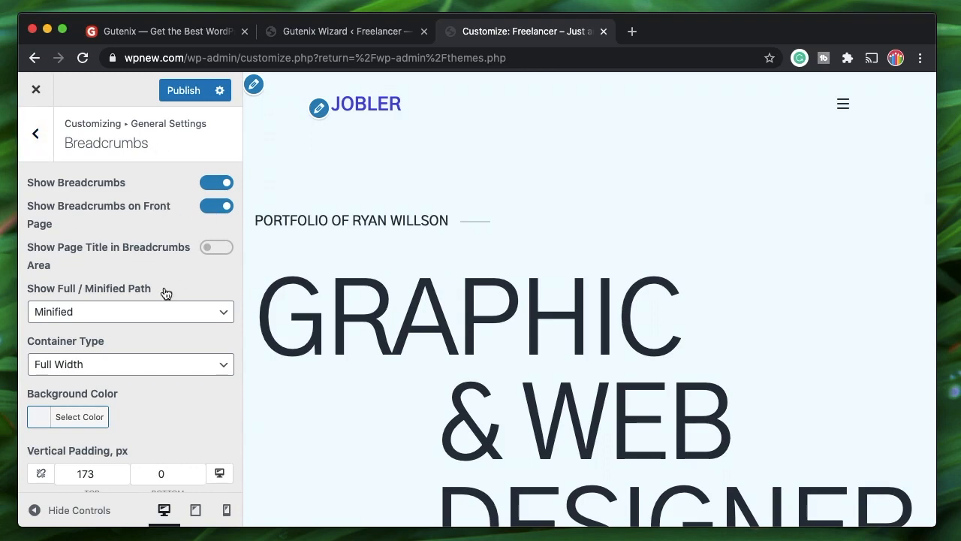
left_click(213, 246)
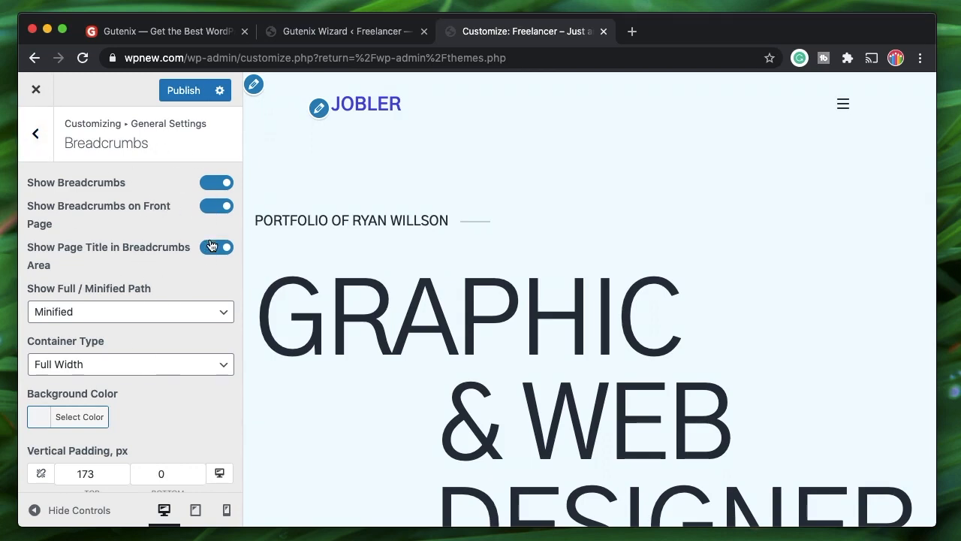
scroll(156, 401, "down", 10)
scroll(174, 227, "up", 10)
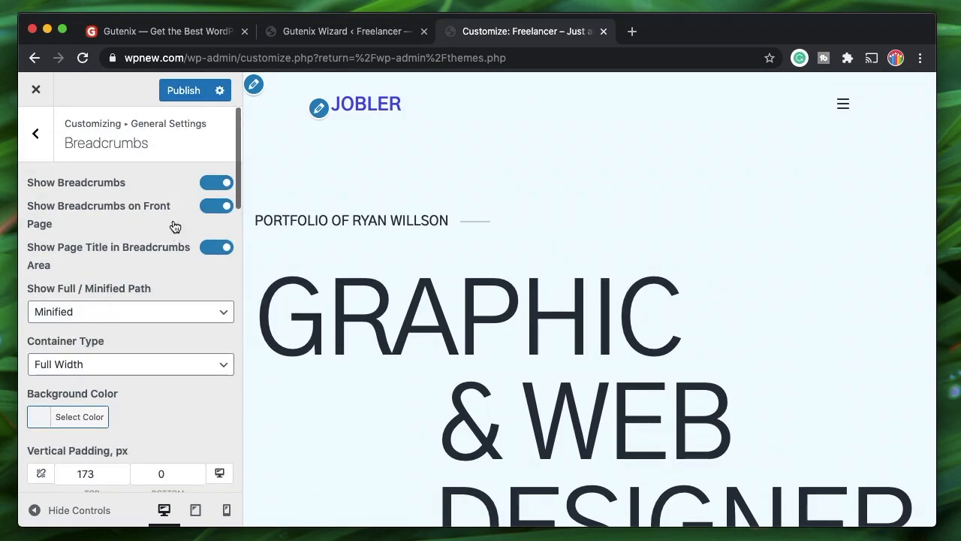
left_click(171, 91)
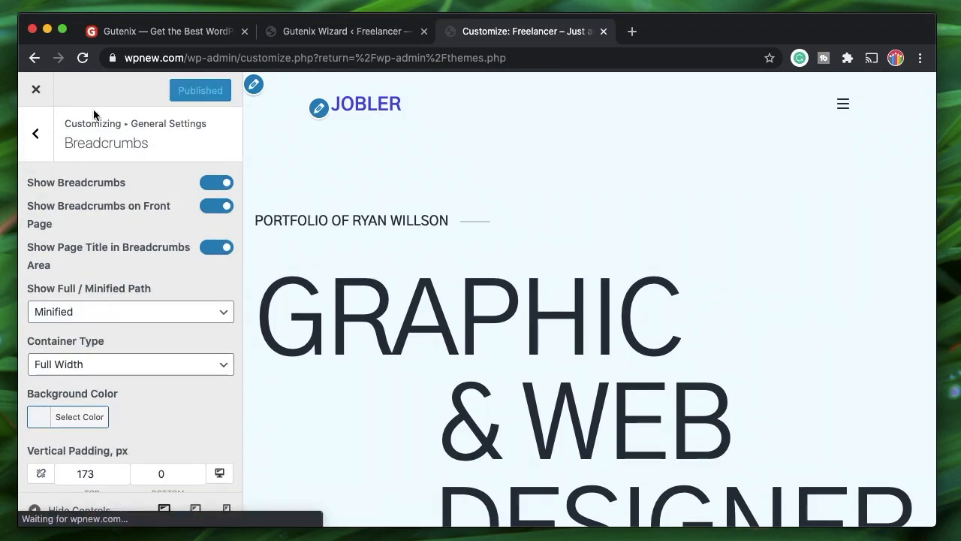
left_click(43, 135)
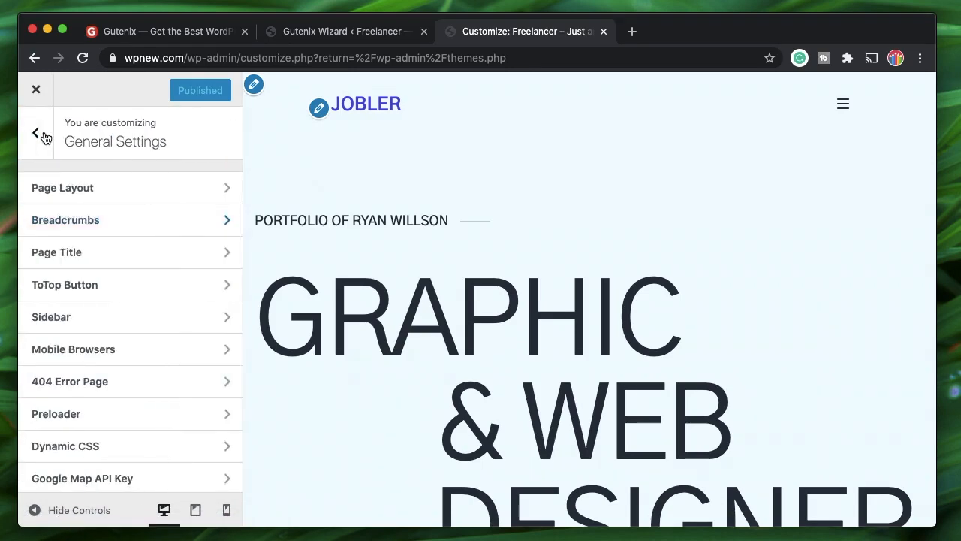
Step: Set the ToTop button's background color on hover to #db4a97, publish it and check the button in the page preview
left_click(110, 288)
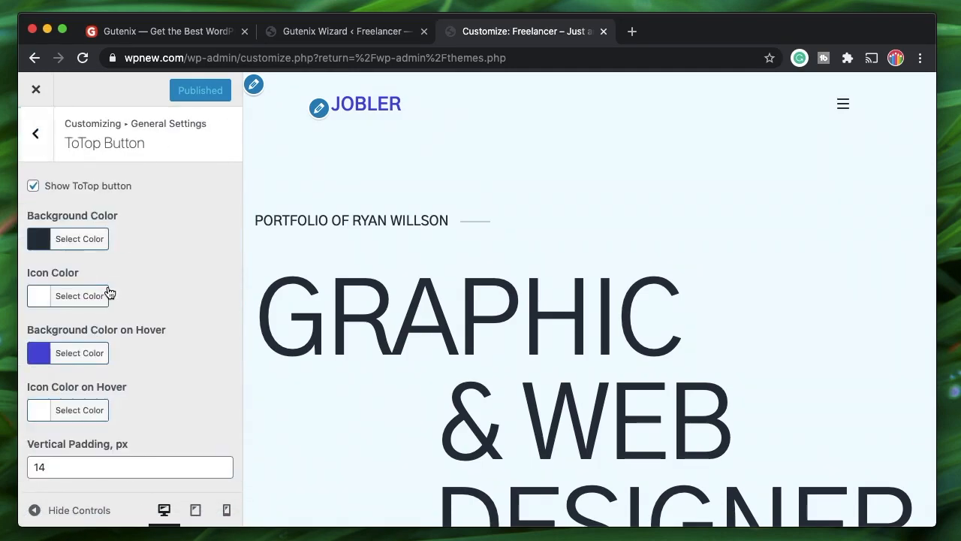
scroll(168, 306, "down", 3)
scroll(473, 360, "down", 10)
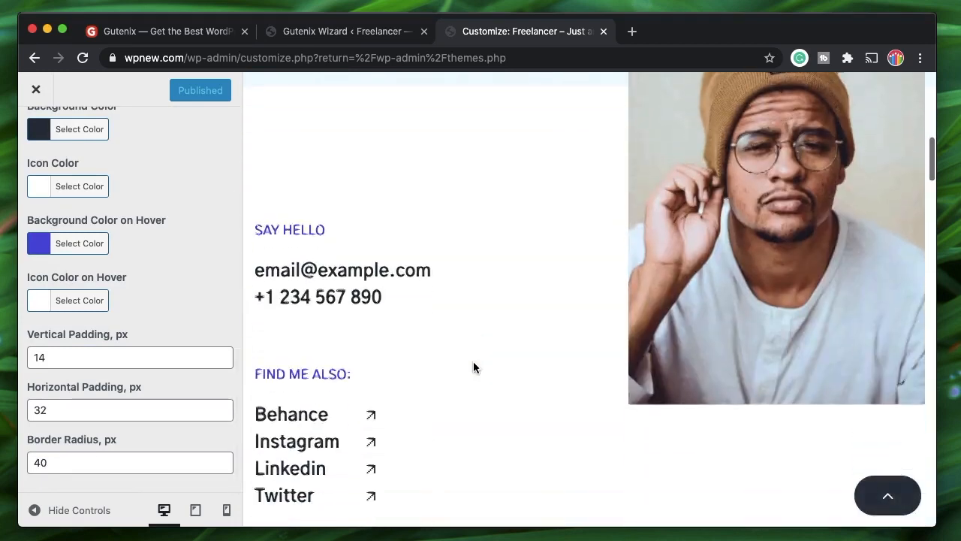
left_click(89, 245)
left_click(160, 291)
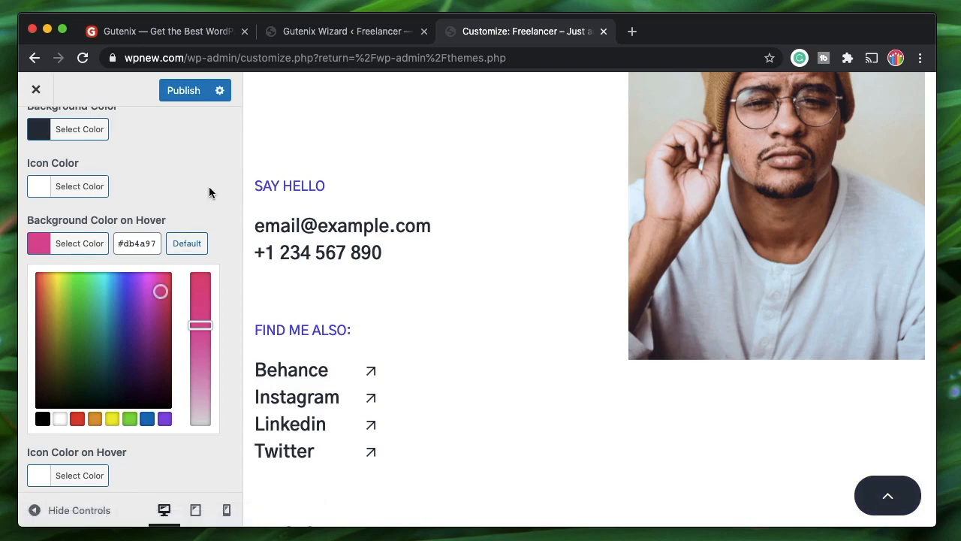
left_click(183, 98)
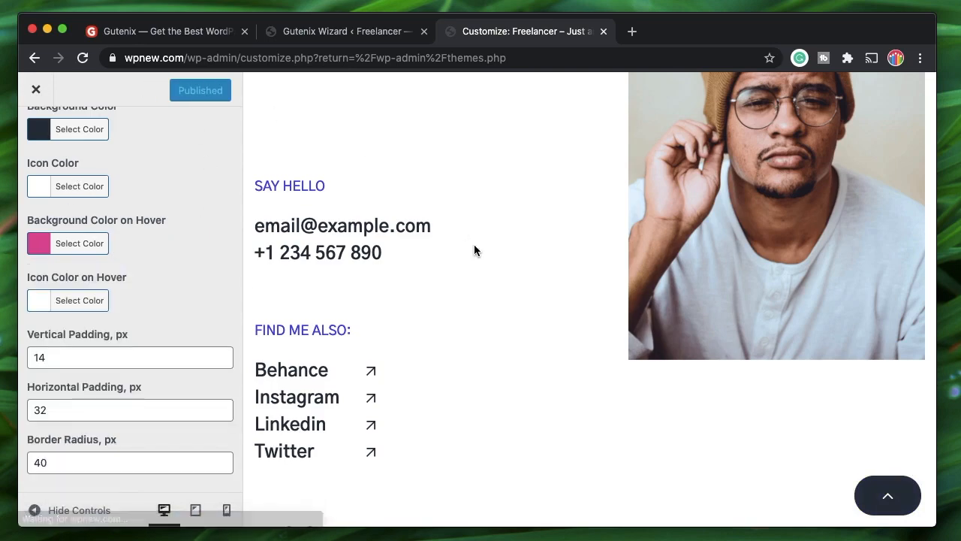
scroll(474, 244, "down", 15)
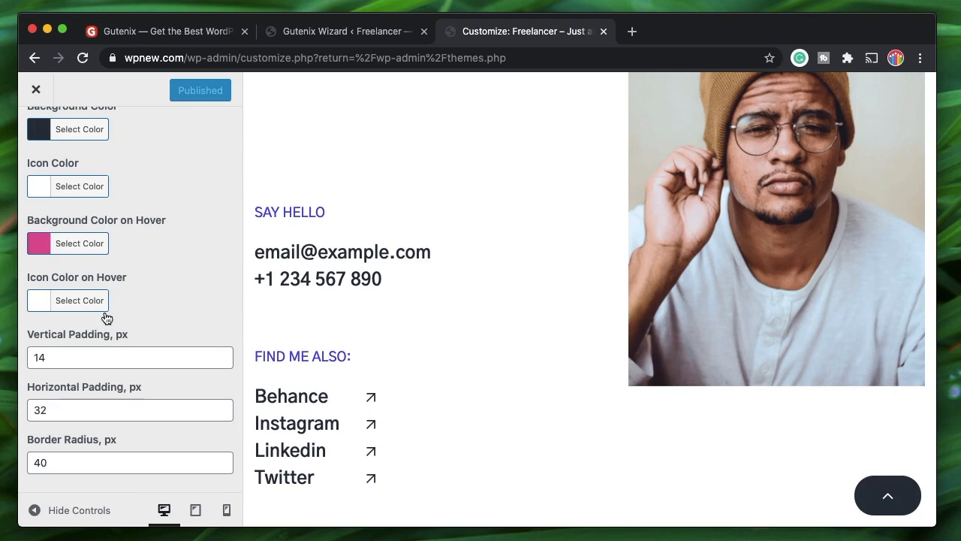
scroll(94, 311, "up", 5)
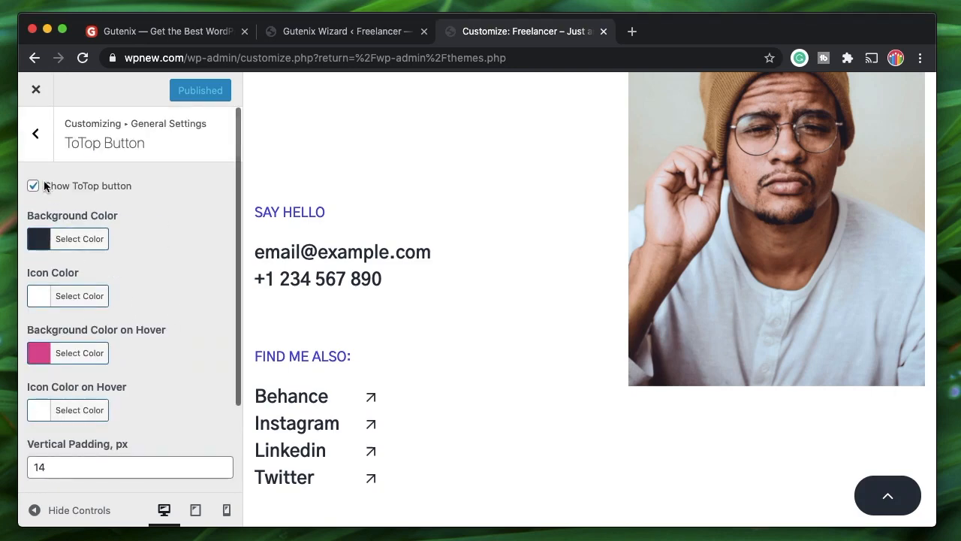
Step: Look through the Sidebar and Mobile Browsers options in the General Settings
left_click(36, 133)
left_click(93, 317)
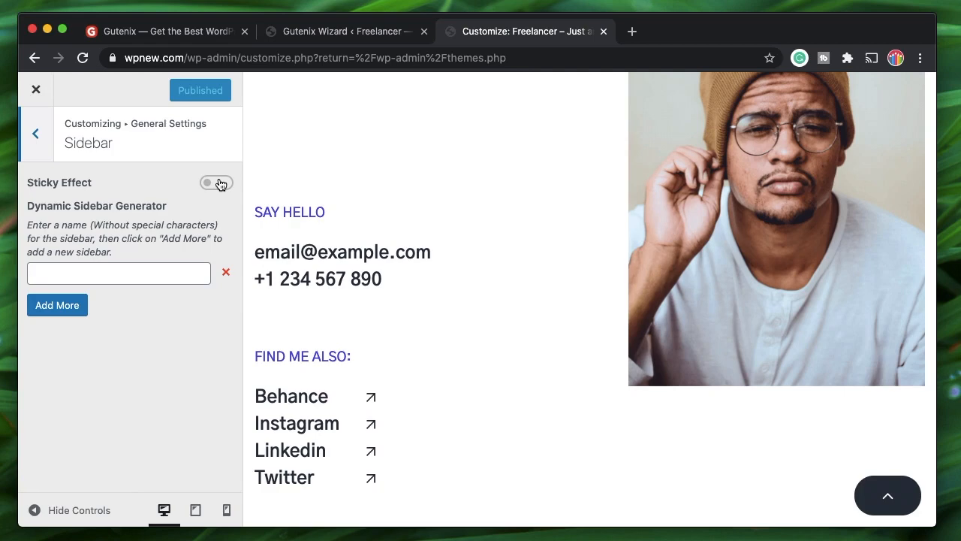
left_click(39, 144)
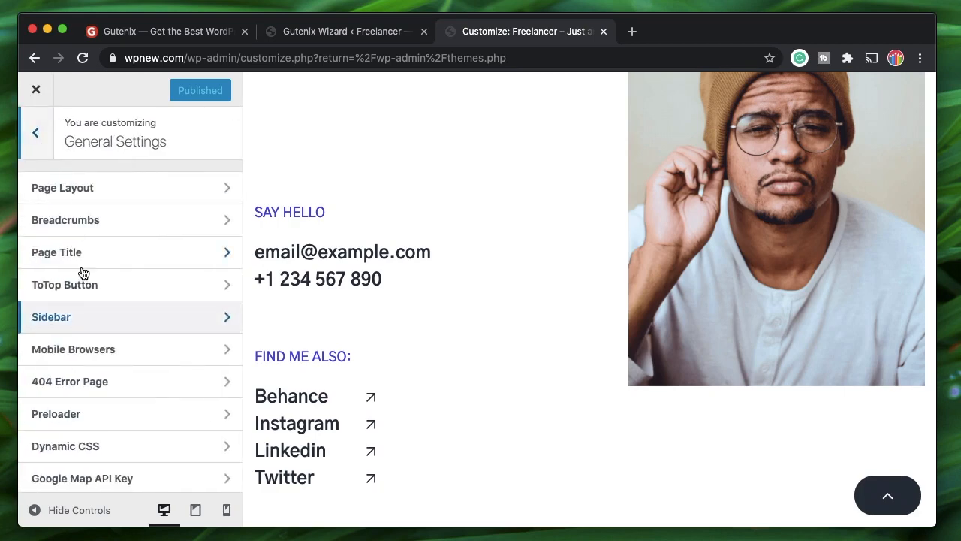
left_click(92, 354)
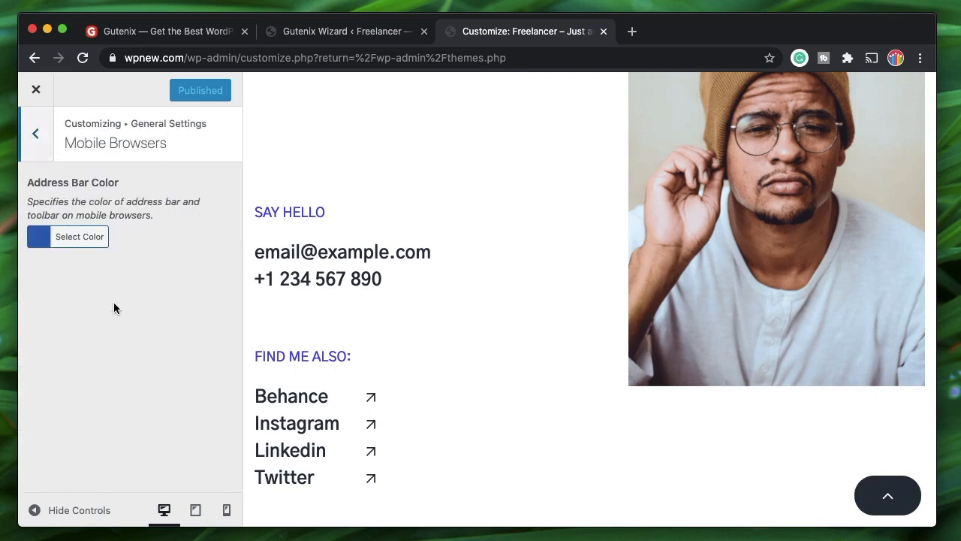
left_click(45, 145)
Step: Select the 404 page as the template for the 404 Error Page and publish the change
left_click(133, 389)
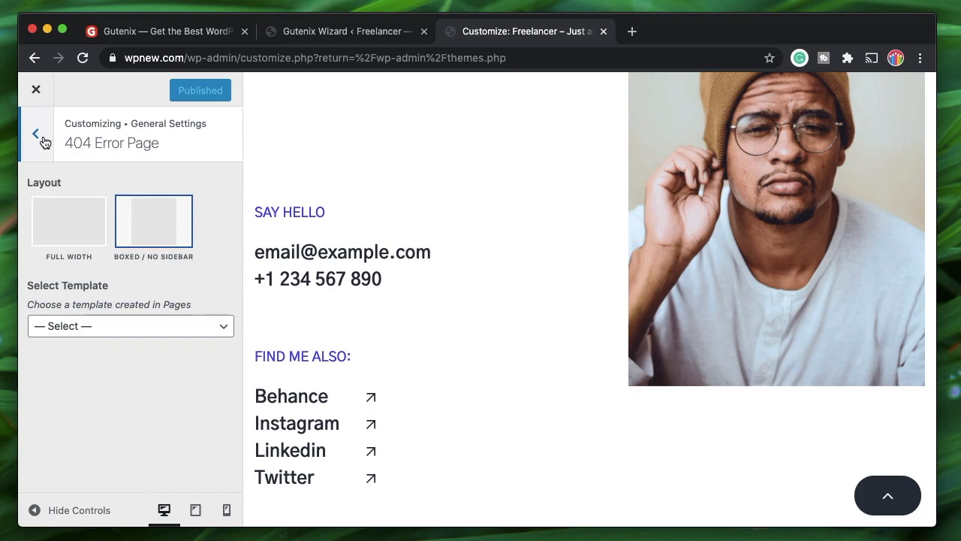
left_click(89, 328)
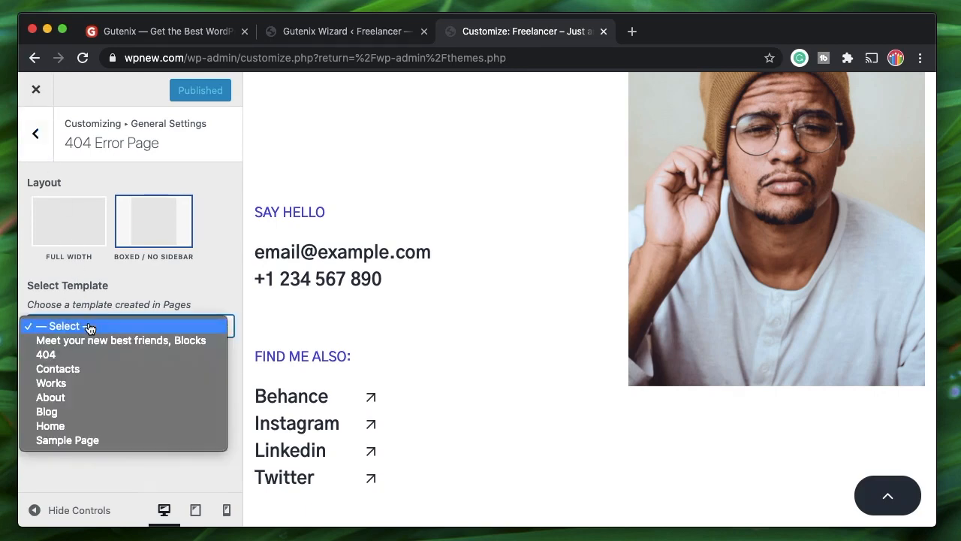
left_click(60, 357)
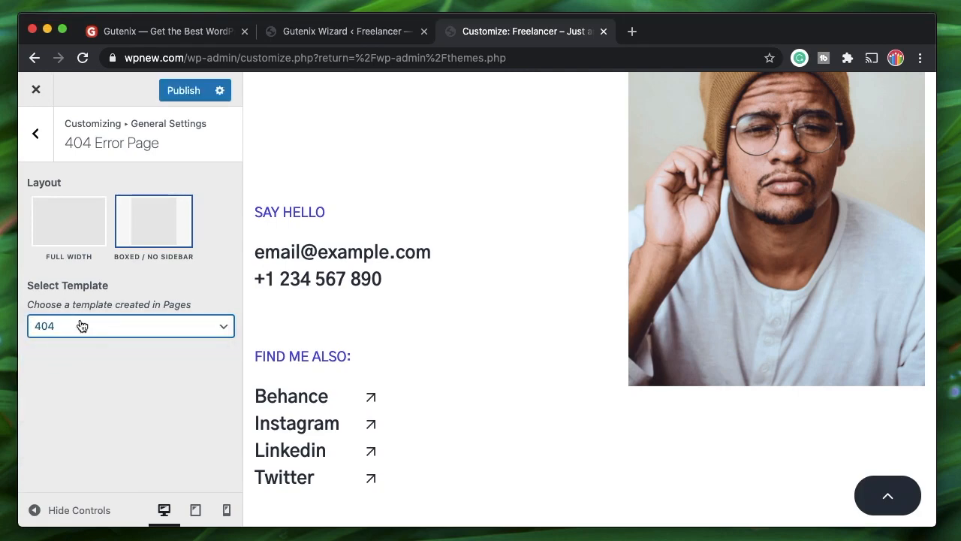
left_click(184, 91)
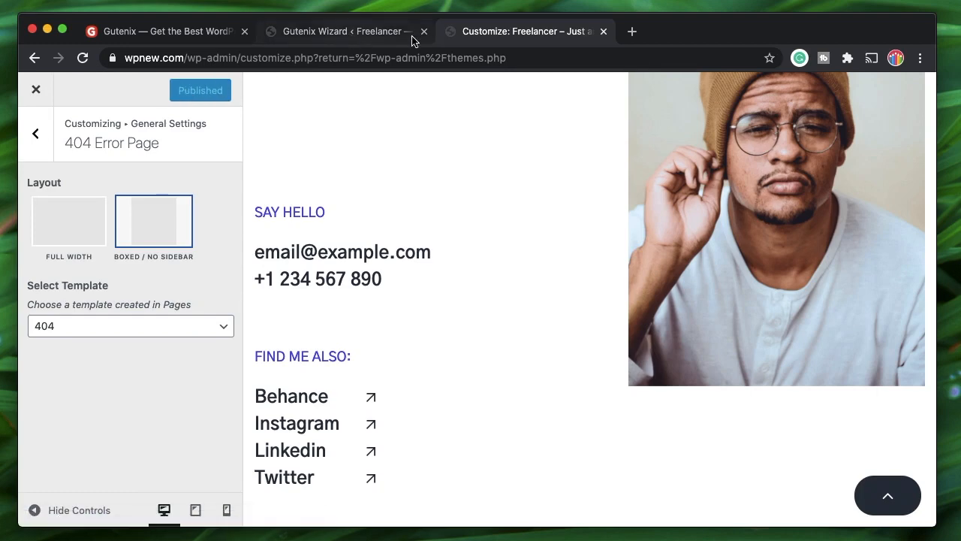
Step: Load the nonexistent address wpnew.com/akakak in a new browser tab and examine the site's error page
left_click(632, 31)
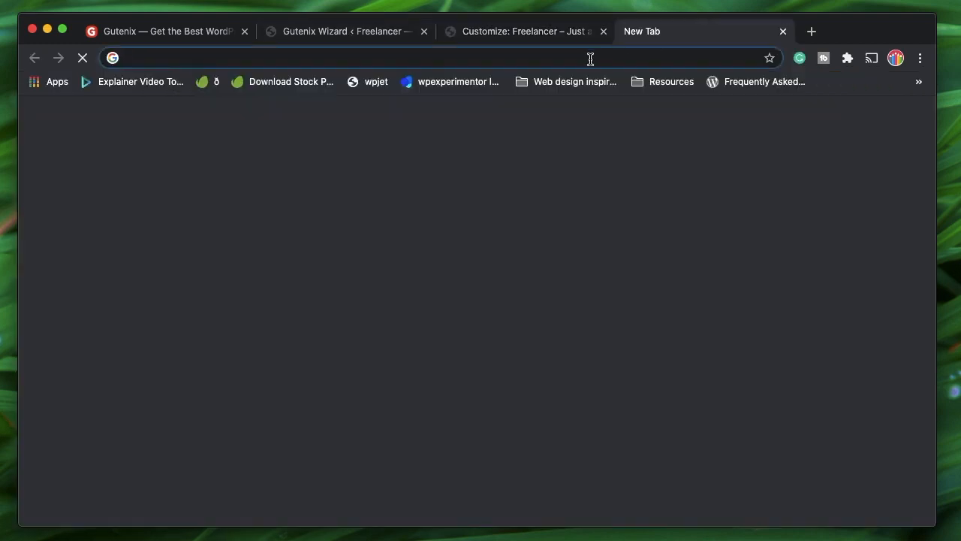
type("wpnew")
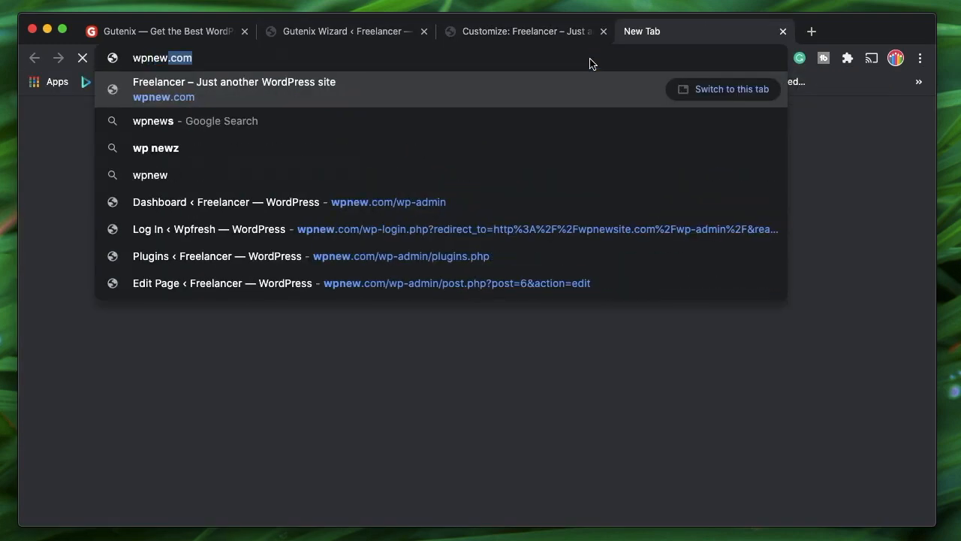
type(".com/akakak")
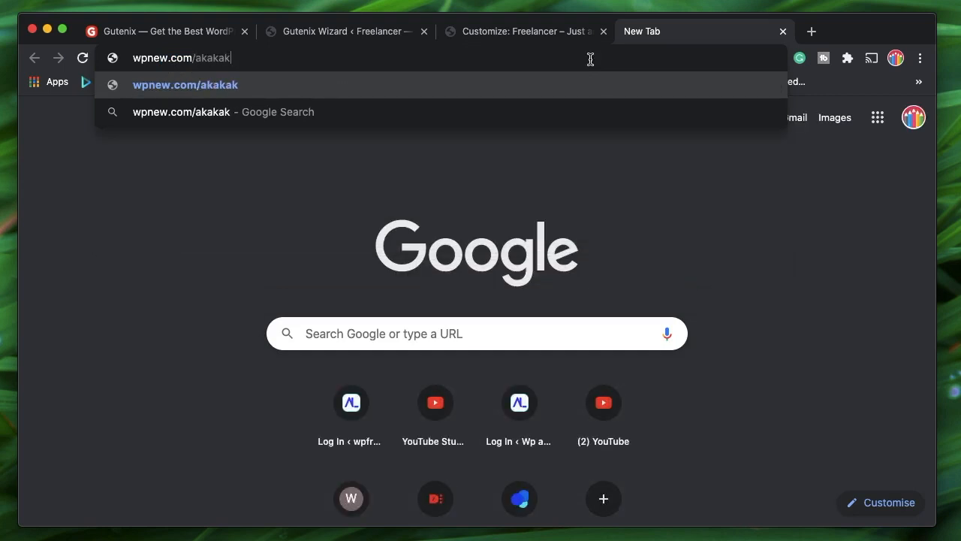
key("Return")
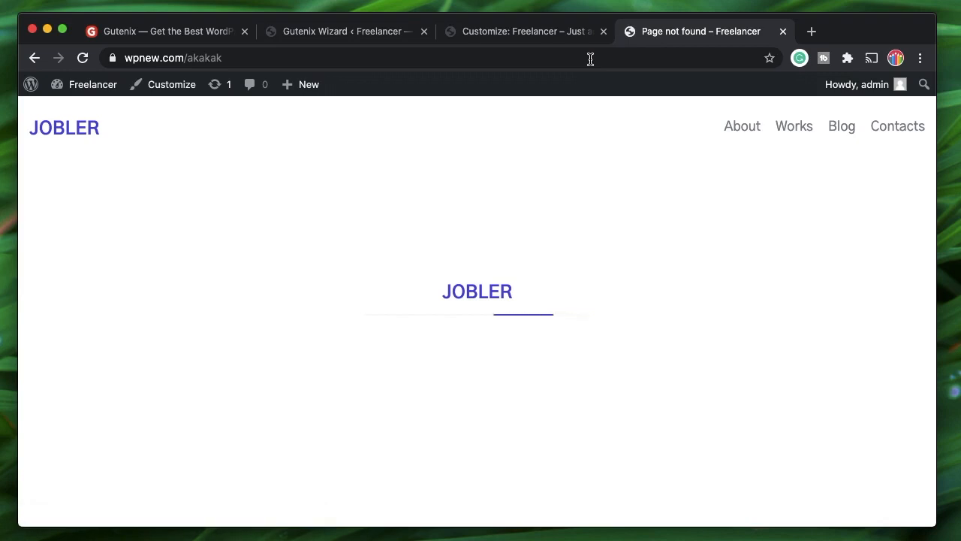
scroll(520, 323, "down", 3)
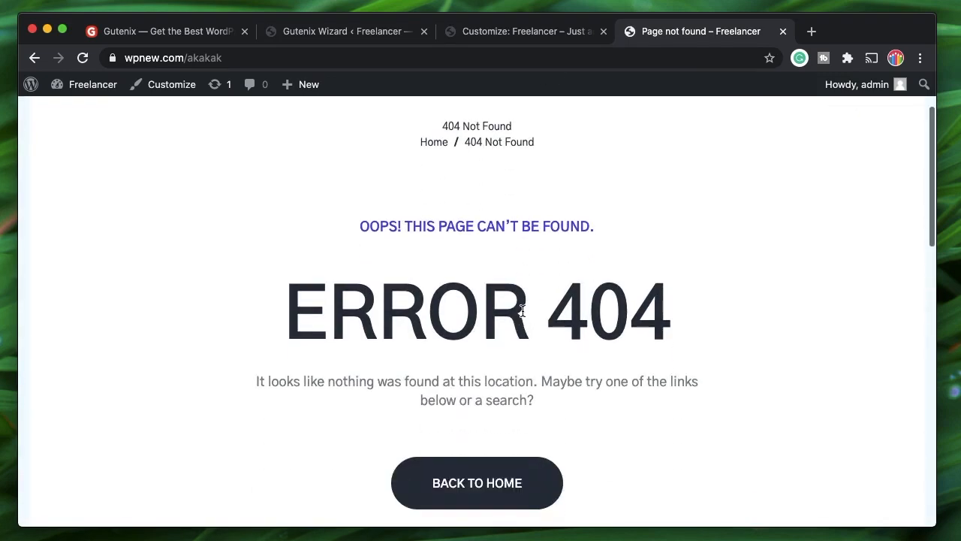
scroll(480, 271, "up", 3)
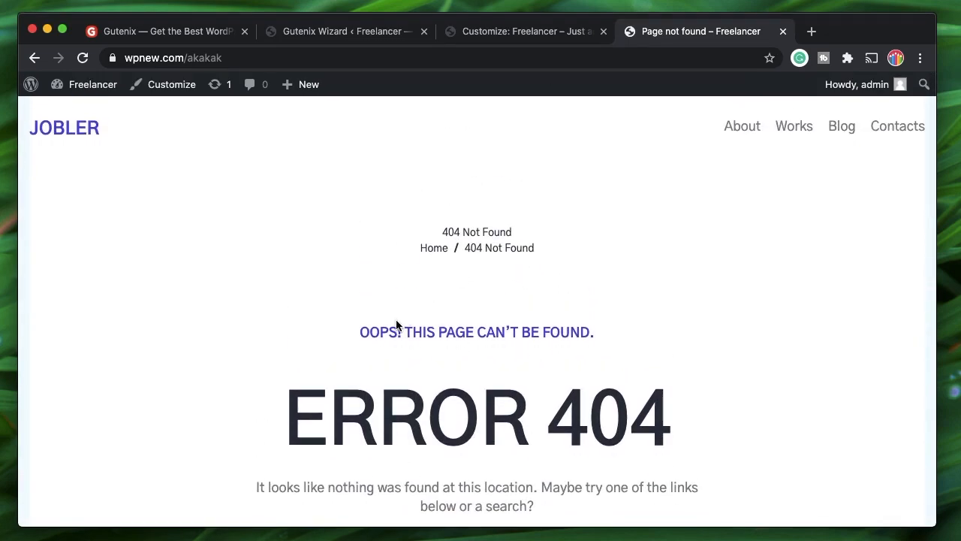
scroll(396, 323, "down", 5)
scroll(460, 241, "up", 5)
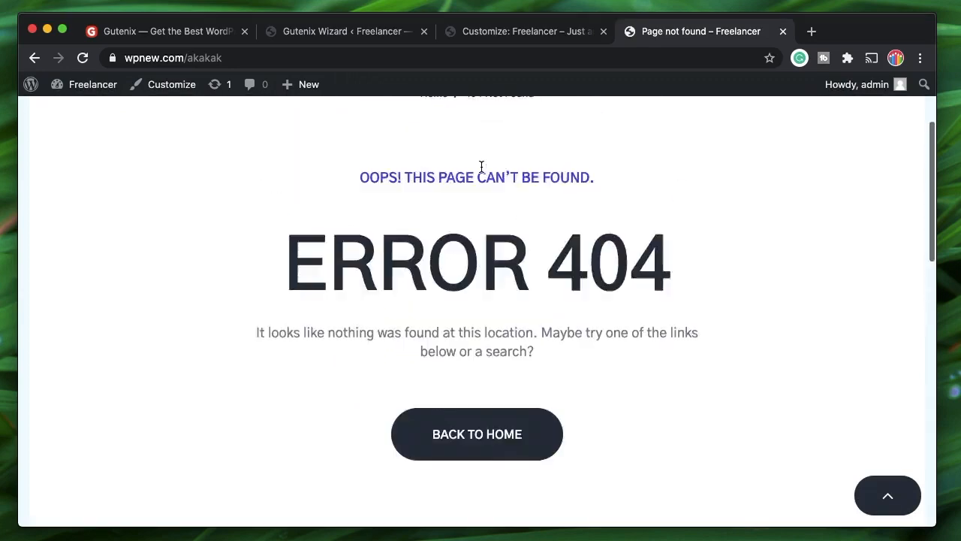
Step: Load the Pages list in a separate browser tab, open the 404 page for editing and look through its blocks
left_click(522, 32)
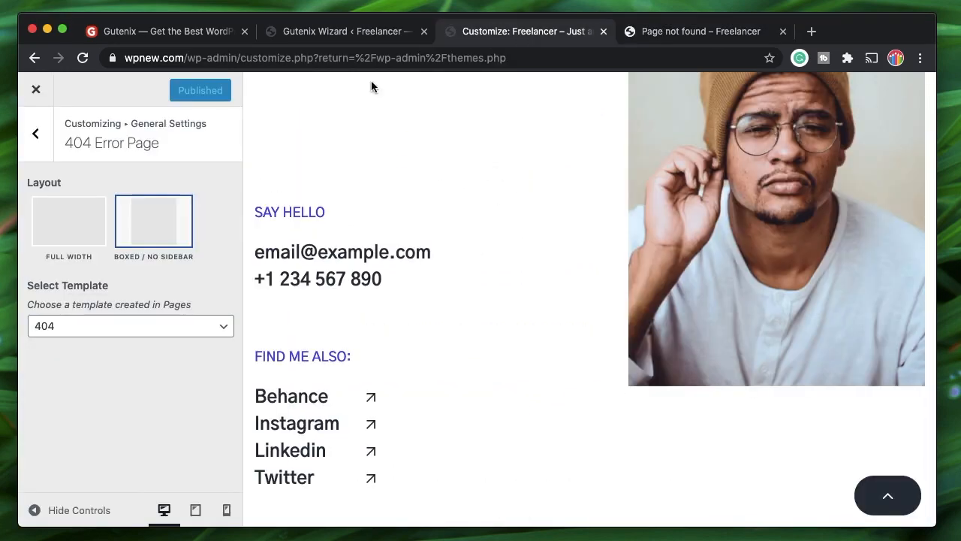
left_click(365, 34)
mouse_move(85, 205)
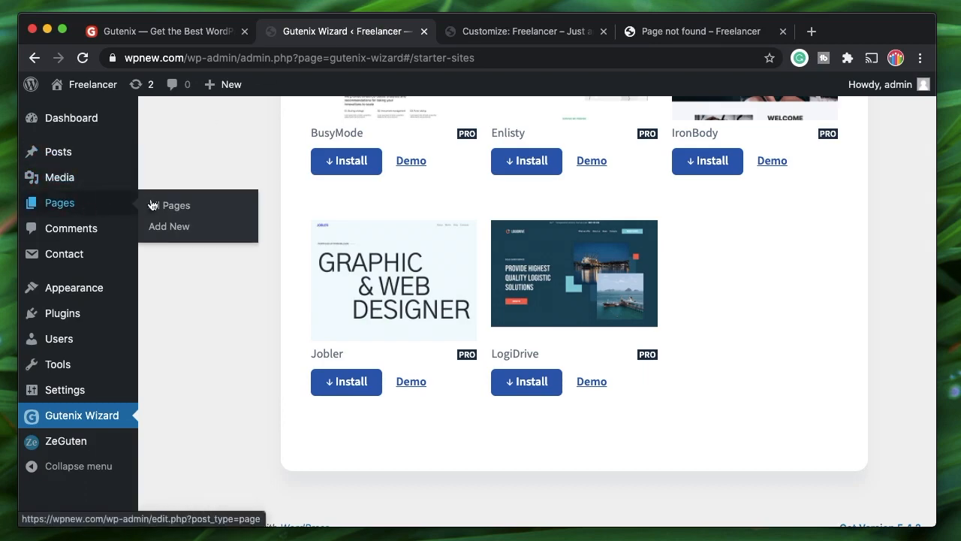
left_click(162, 202, "super")
left_click(449, 35)
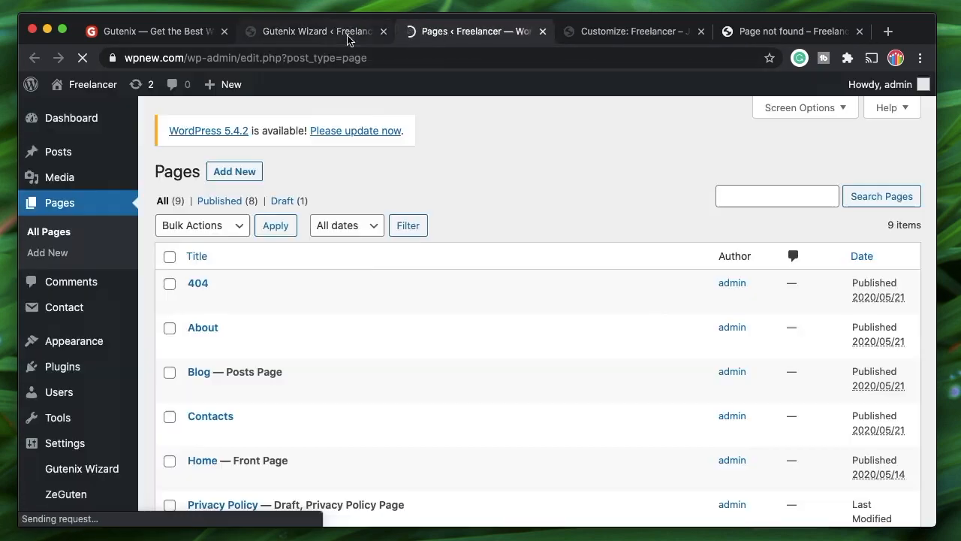
left_click(348, 39)
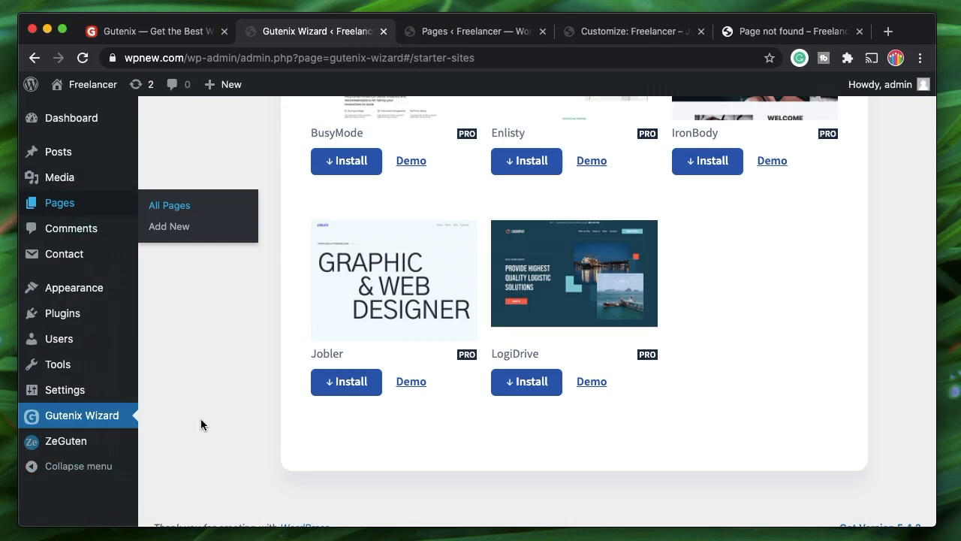
left_click(488, 34)
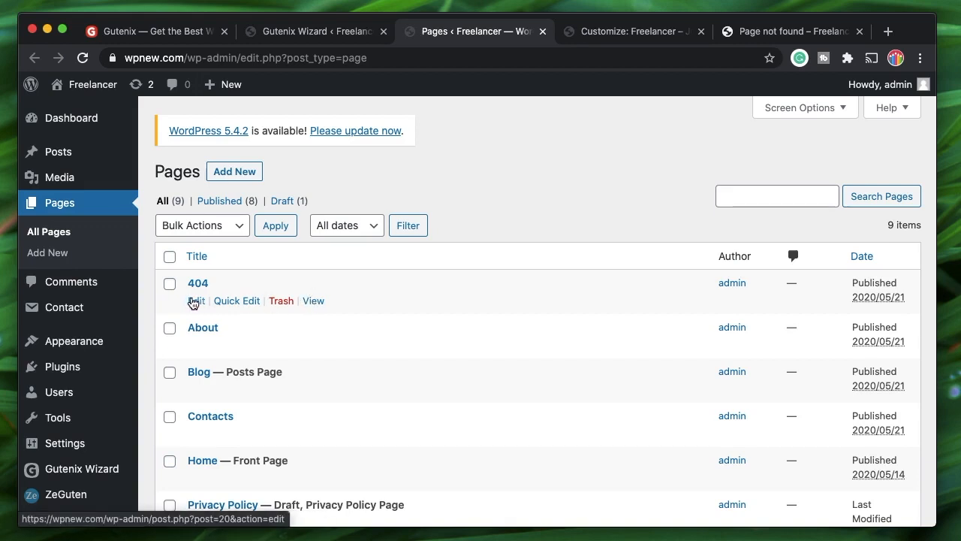
left_click(195, 301)
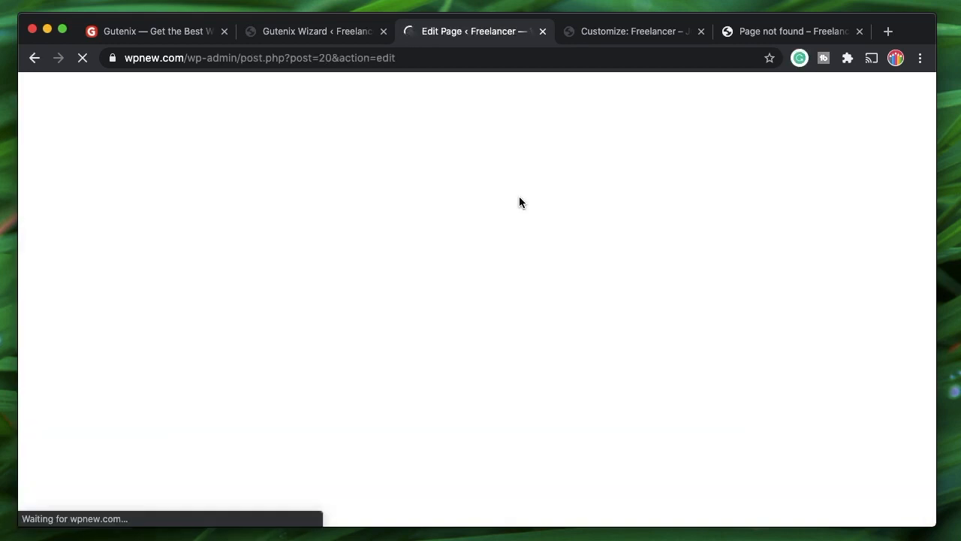
scroll(452, 369, "down", 2)
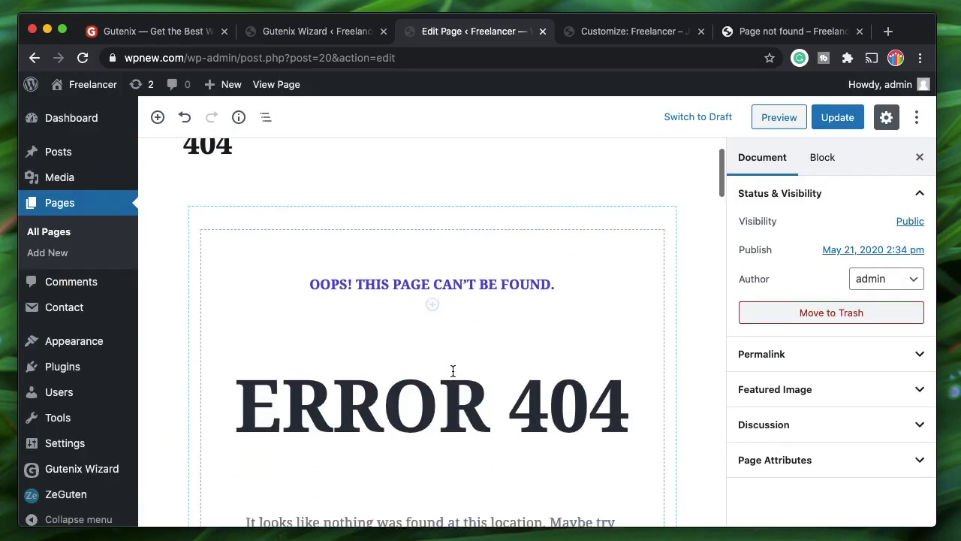
scroll(452, 369, "down", 1)
scroll(365, 409, "down", 8)
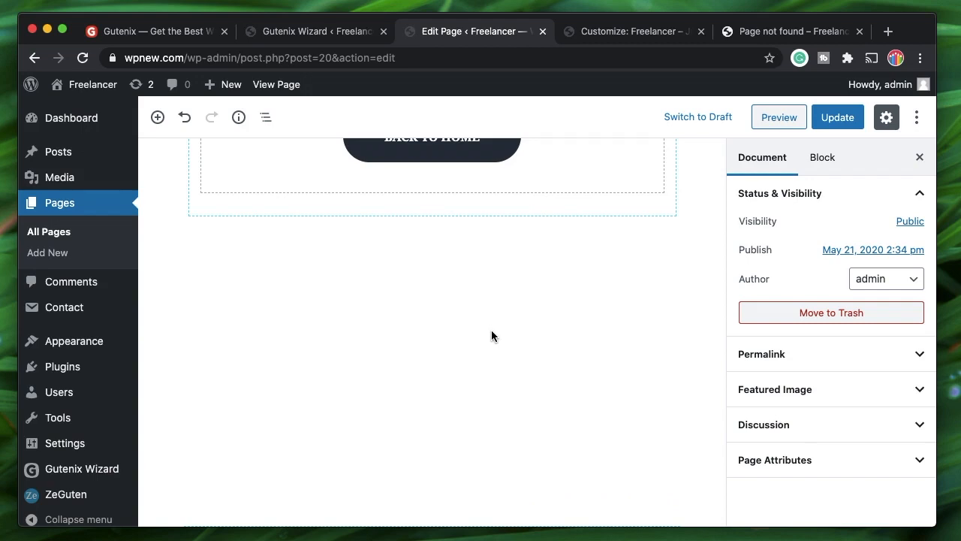
Step: Return to the Customizer, look at the Preloader type options while keeping Default, and go back to the General Settings list
left_click(663, 33)
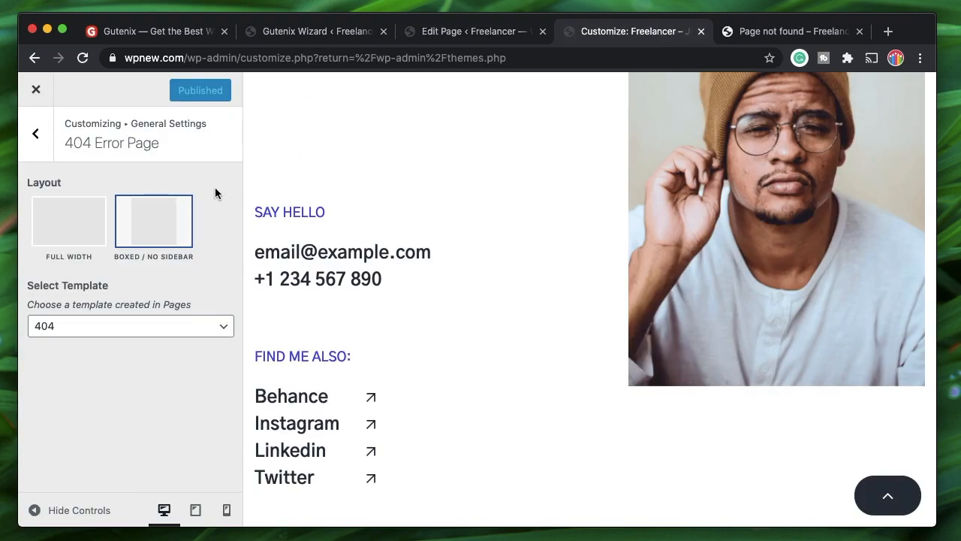
left_click(31, 150)
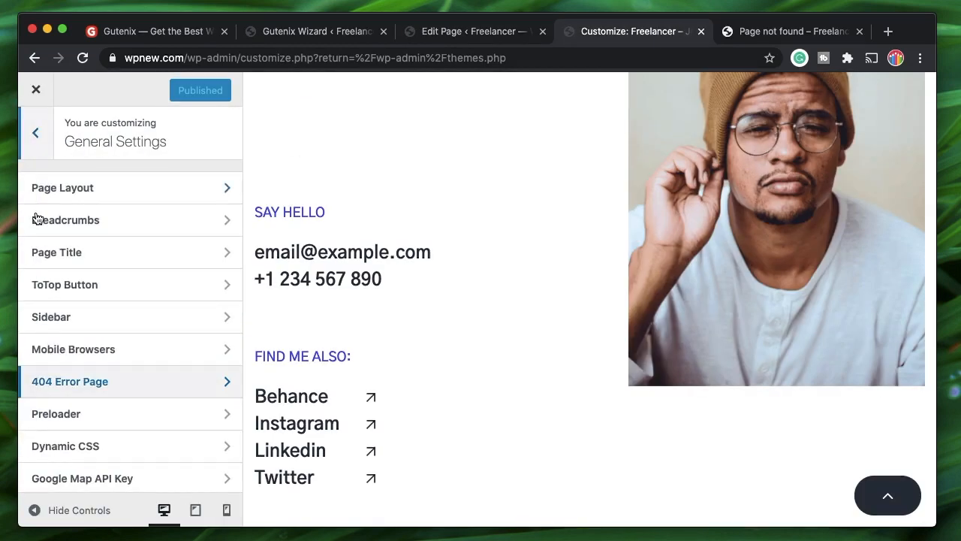
left_click(65, 413)
left_click(165, 209)
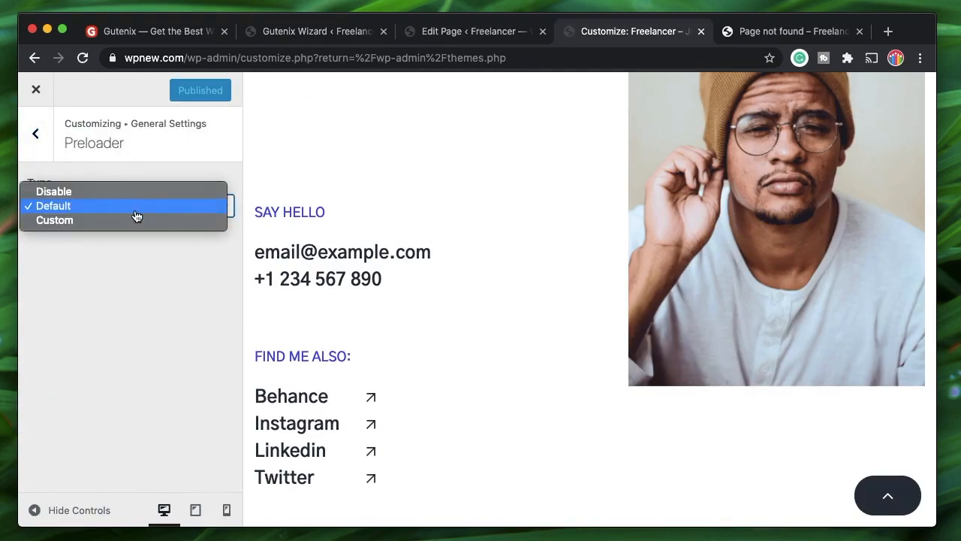
left_click(199, 289)
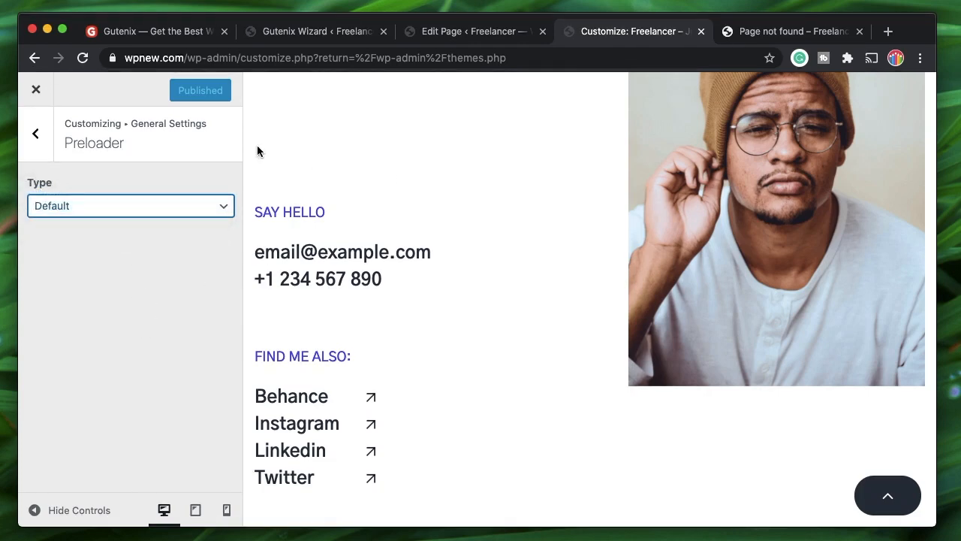
left_click(35, 132)
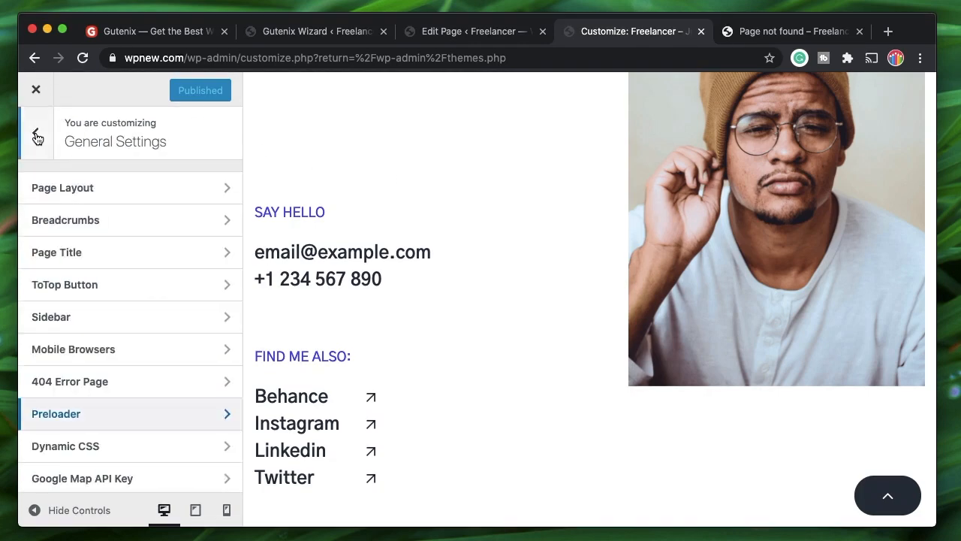
Step: Go from the error page through the site's dashboard to its front page to watch the preloader
left_click(742, 33)
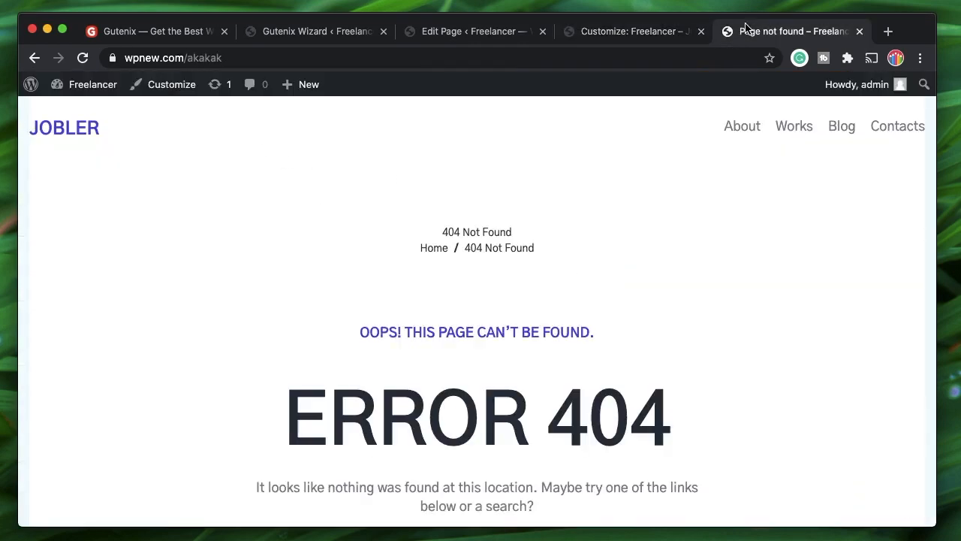
left_click(75, 82)
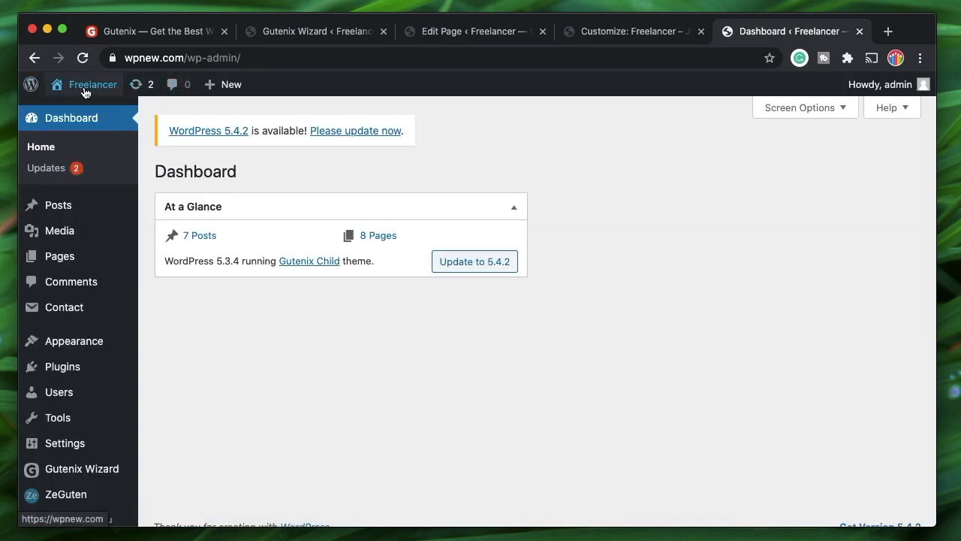
mouse_move(85, 92)
left_click(75, 113)
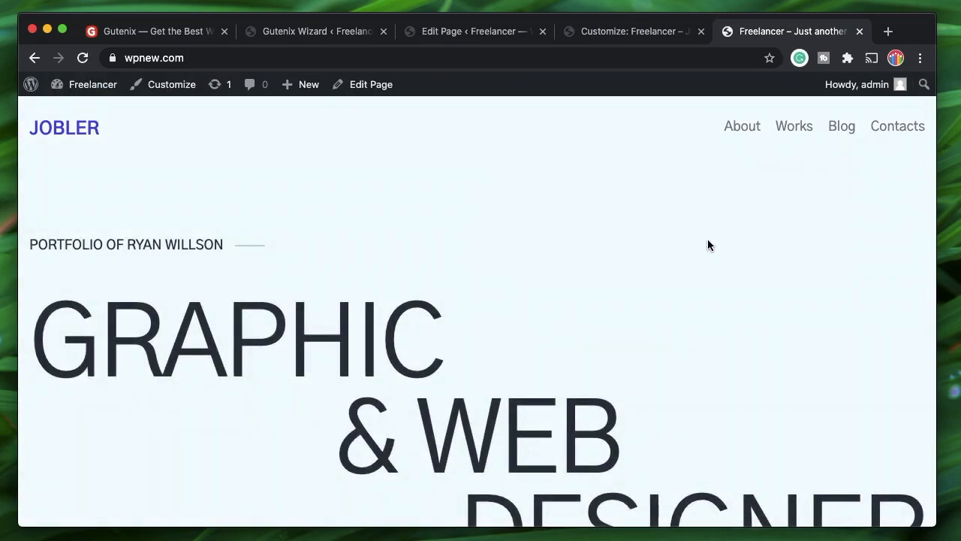
Step: Return to the Customizer, look over the remaining General Settings entries and go back to the main Customizer list
left_click(625, 33)
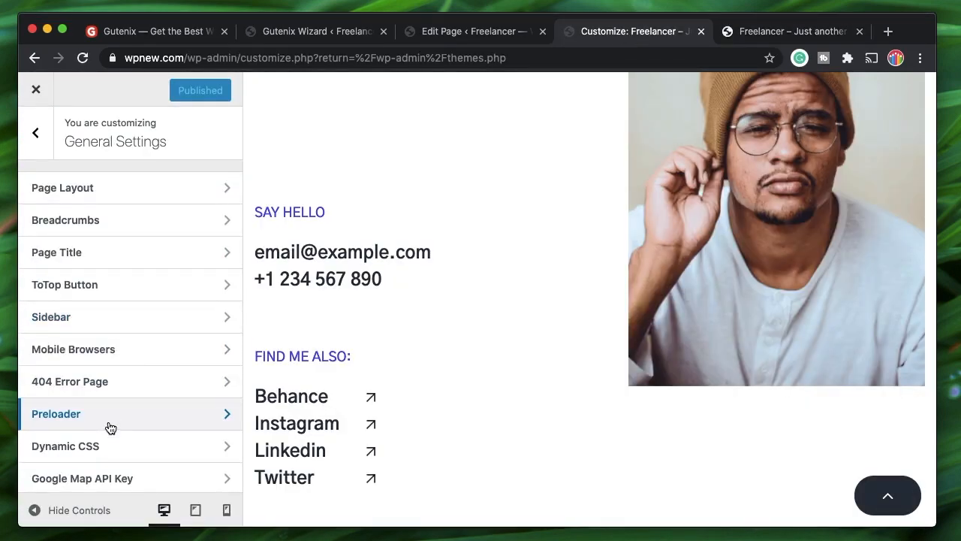
scroll(110, 427, "down", 1)
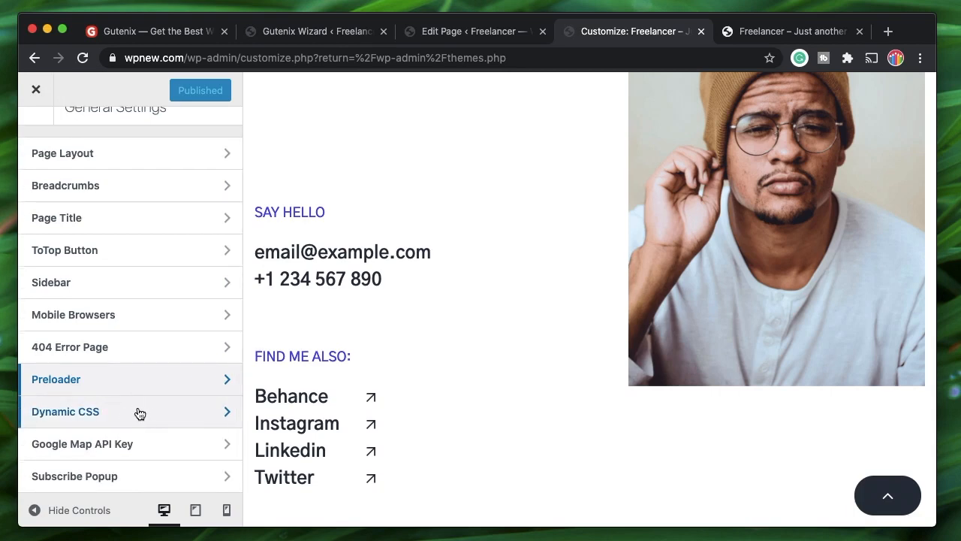
scroll(140, 413, "up", 1)
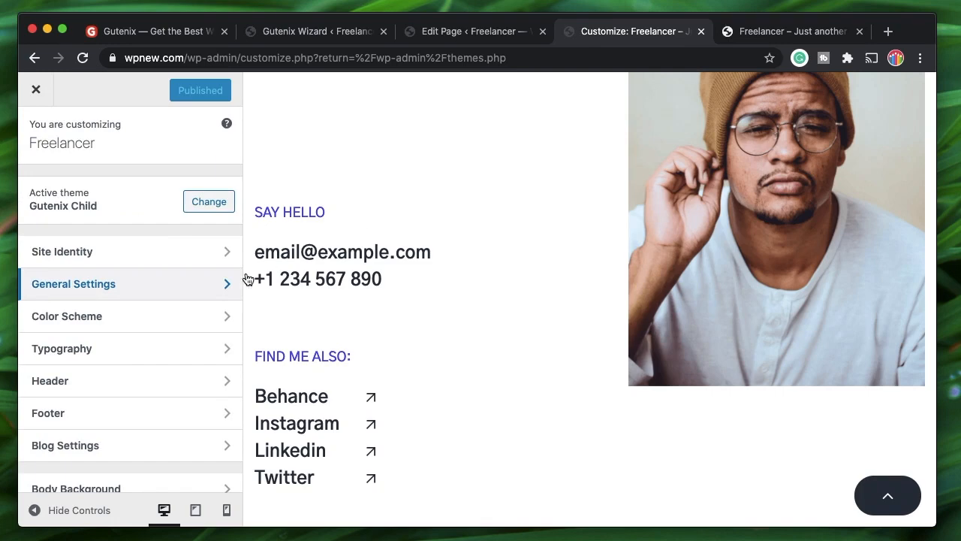
Step: Set the Color Scheme's primary color to #c6436b
left_click(190, 323)
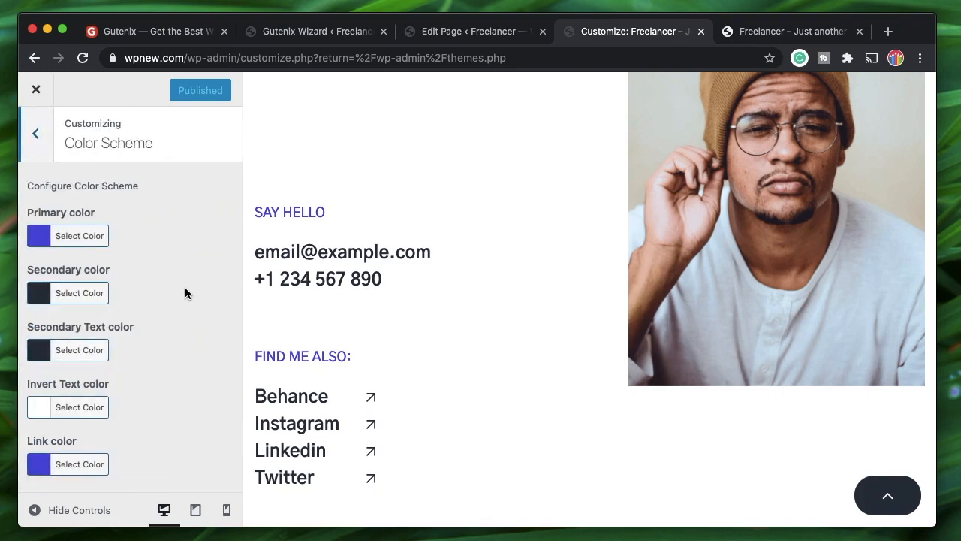
left_click(84, 242)
left_click(166, 295)
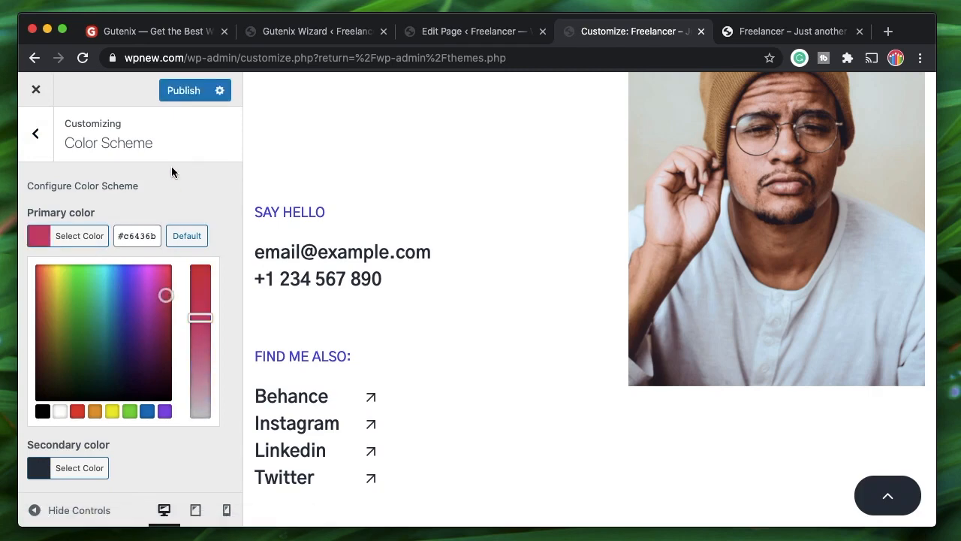
Step: Publish the color scheme change and look over the front-page preview
left_click(179, 92)
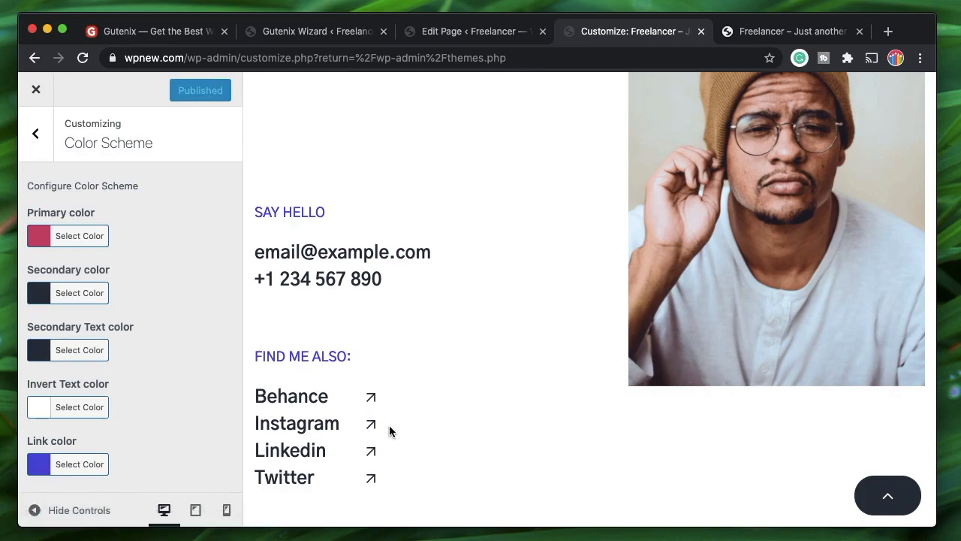
scroll(389, 431, "up", 10)
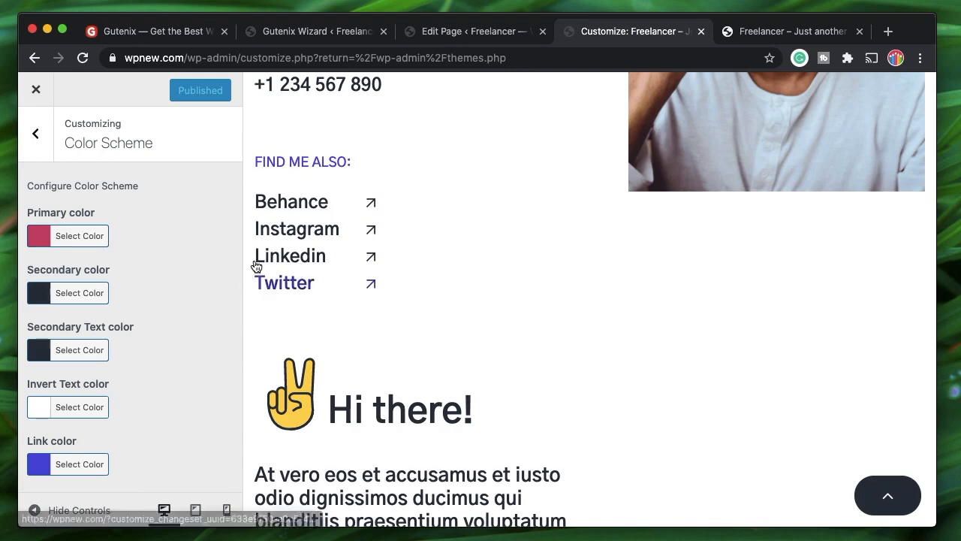
Step: In the 404 page's editor, change the Back to Home button's normal background color to the palette's light purple
left_click(467, 33)
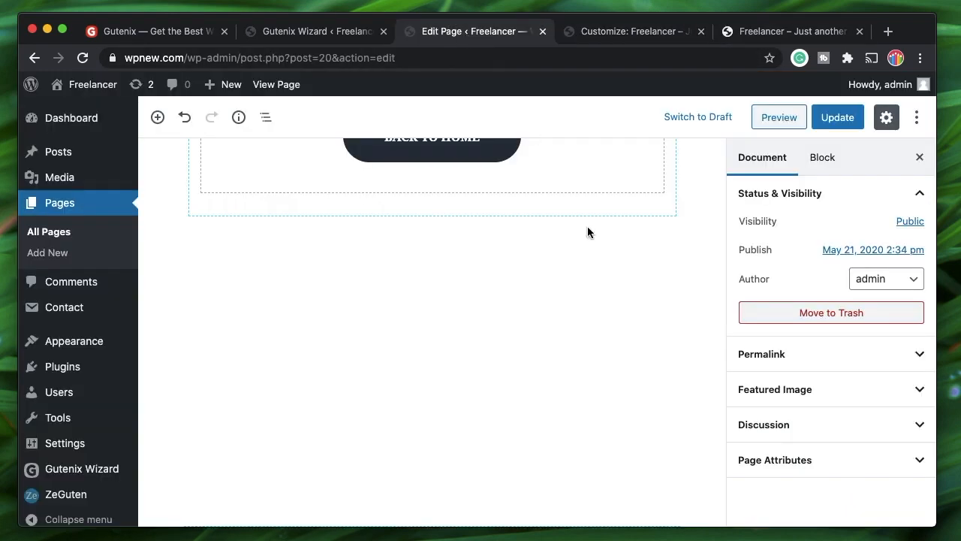
scroll(519, 233, "up", 4)
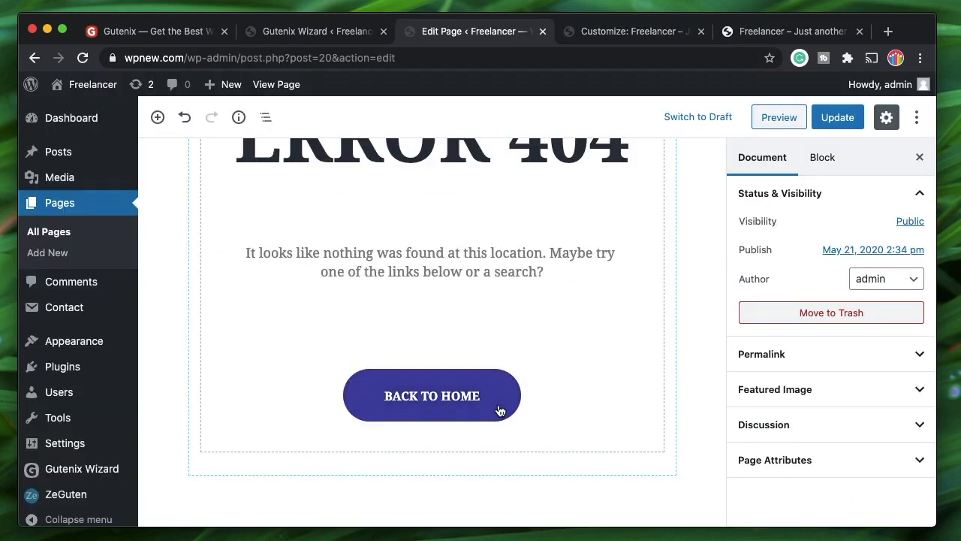
left_click(499, 409)
left_click(546, 162)
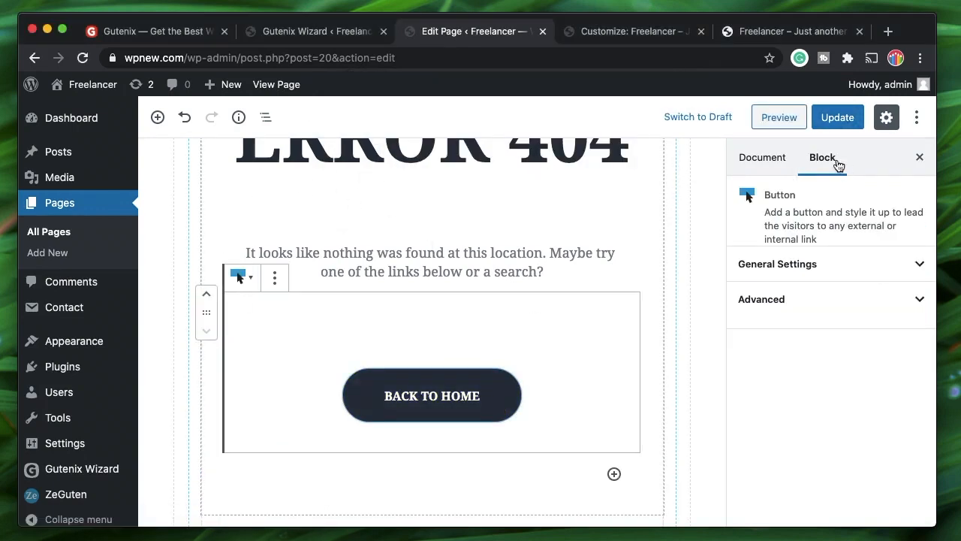
left_click(834, 266)
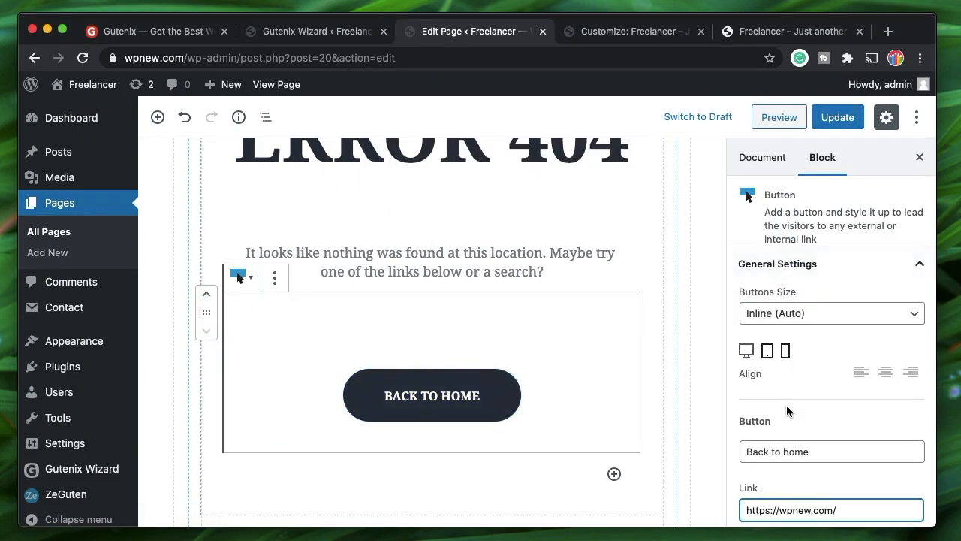
scroll(788, 411, "down", 2)
scroll(788, 411, "down", 5)
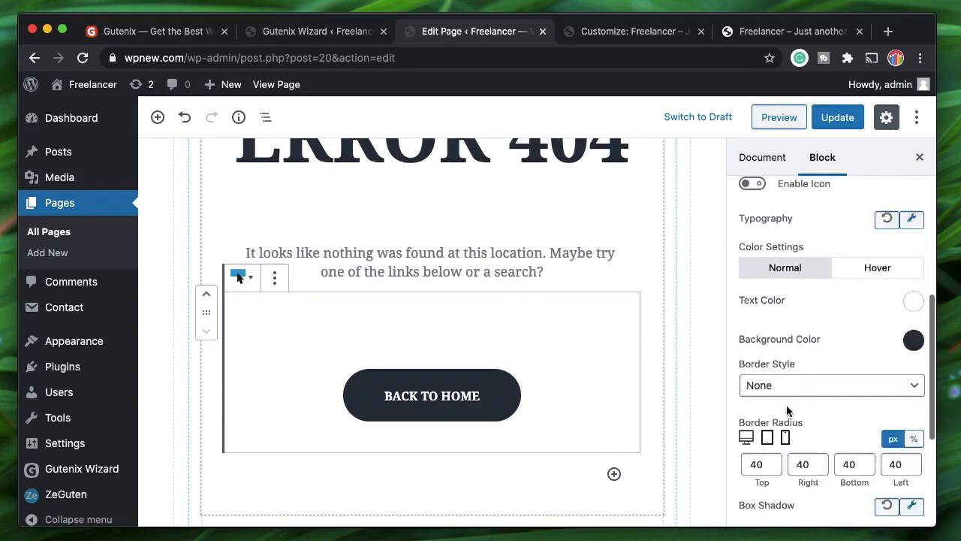
left_click(914, 308)
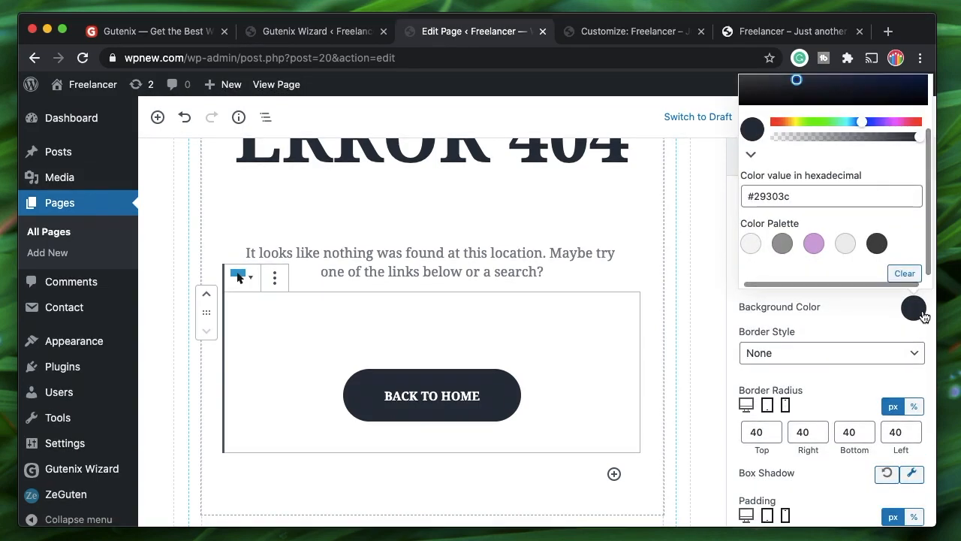
left_click(808, 251)
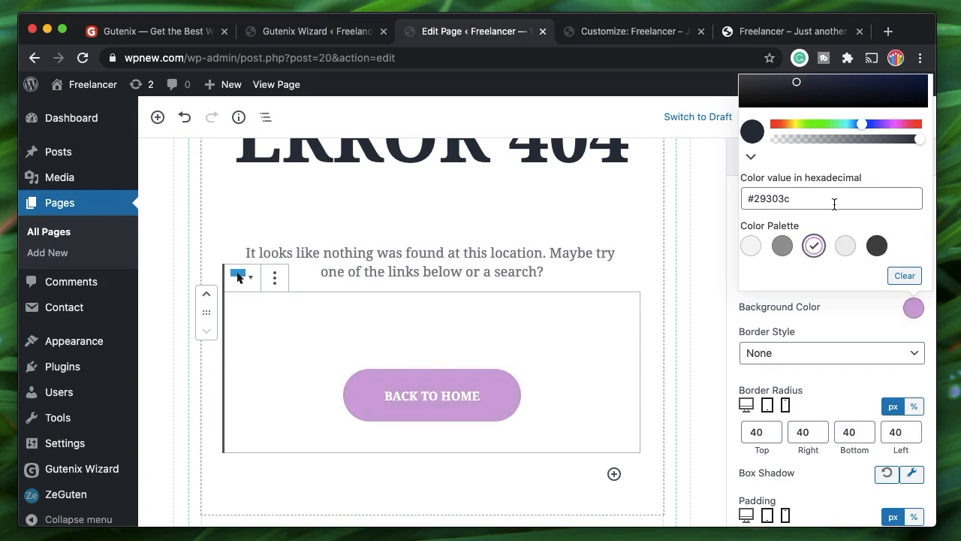
Step: Look through the background color picker's value formats up to HSL, and close the block settings
scroll(793, 220, "up", 3)
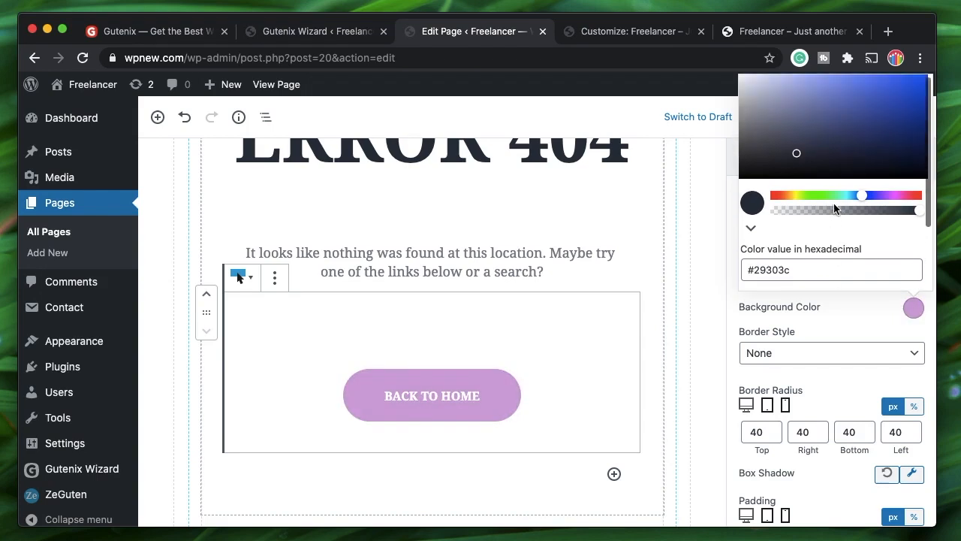
left_click(750, 232)
left_click(750, 234)
scroll(799, 304, "down", 3)
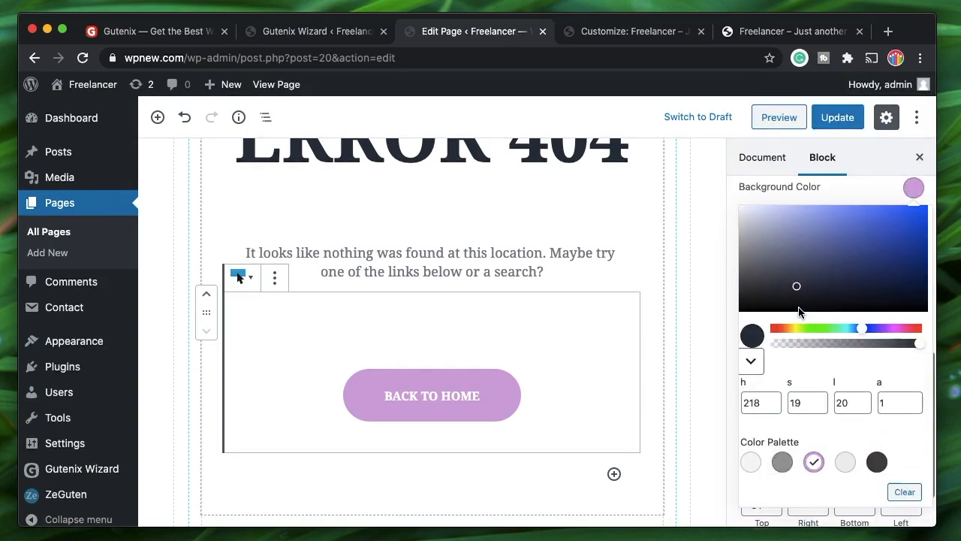
scroll(816, 480, "up", 2)
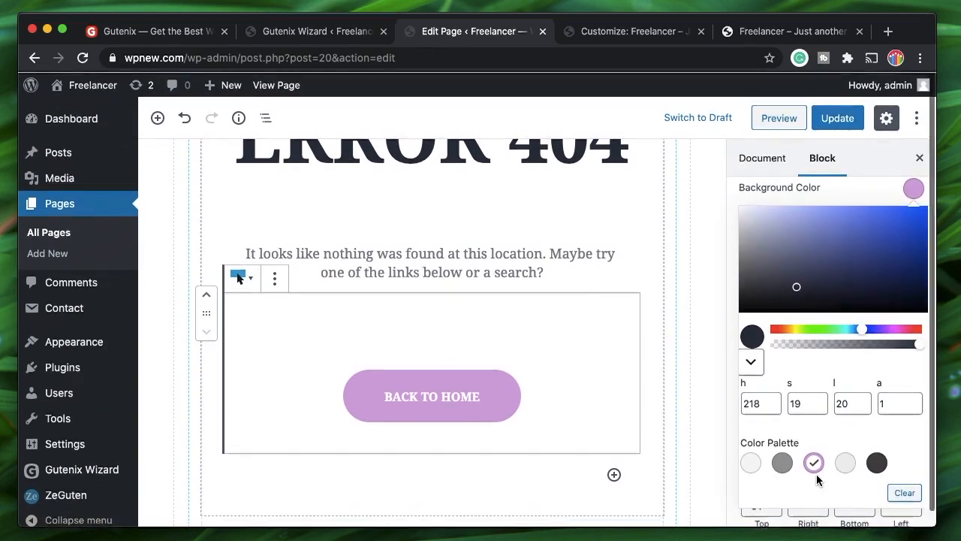
left_click(919, 158)
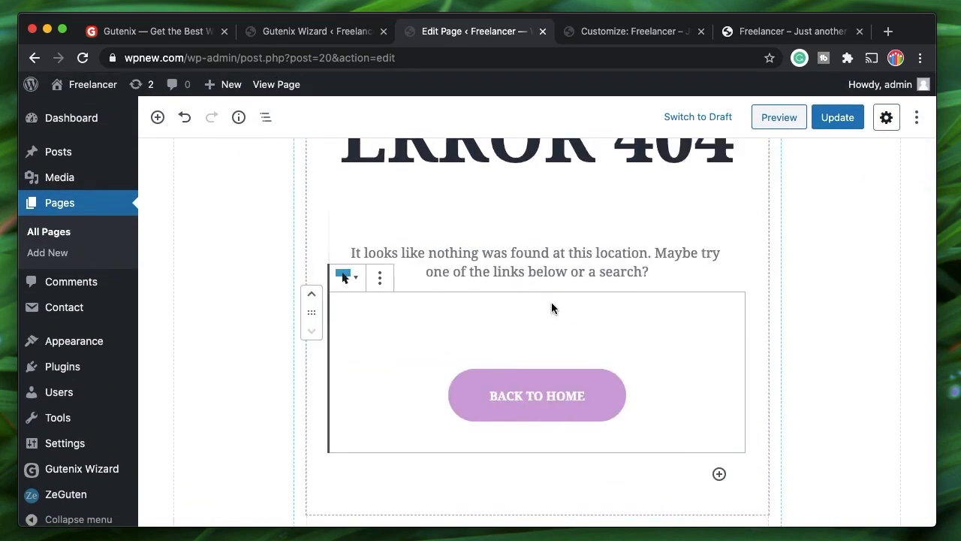
Step: Check the Customizer briefly, return to the page editor and reload it, discarding the unsaved button color
left_click(612, 33)
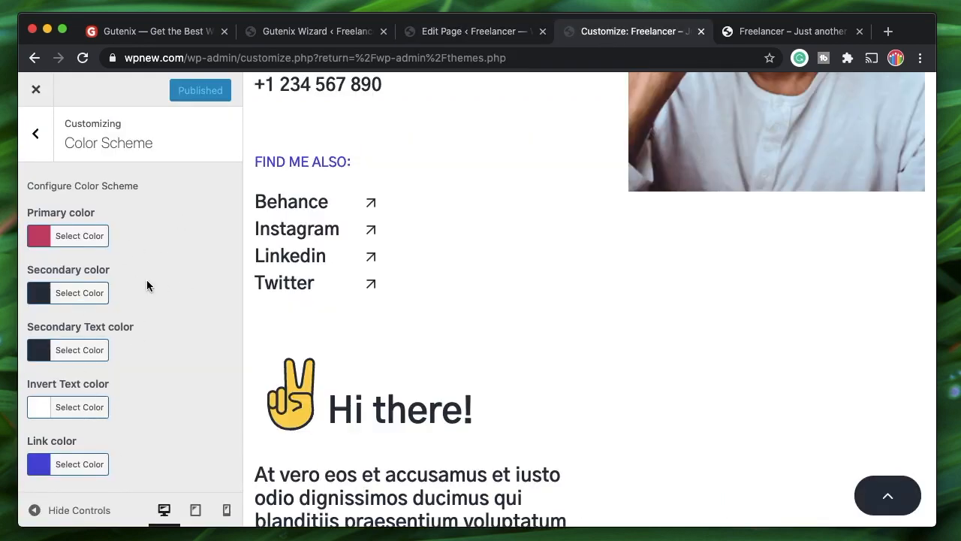
left_click(458, 31)
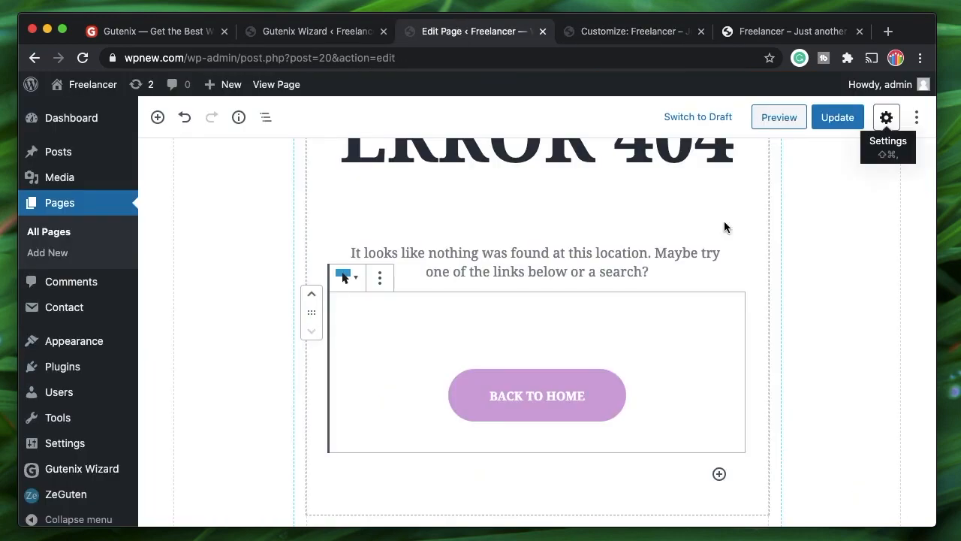
left_click(83, 58)
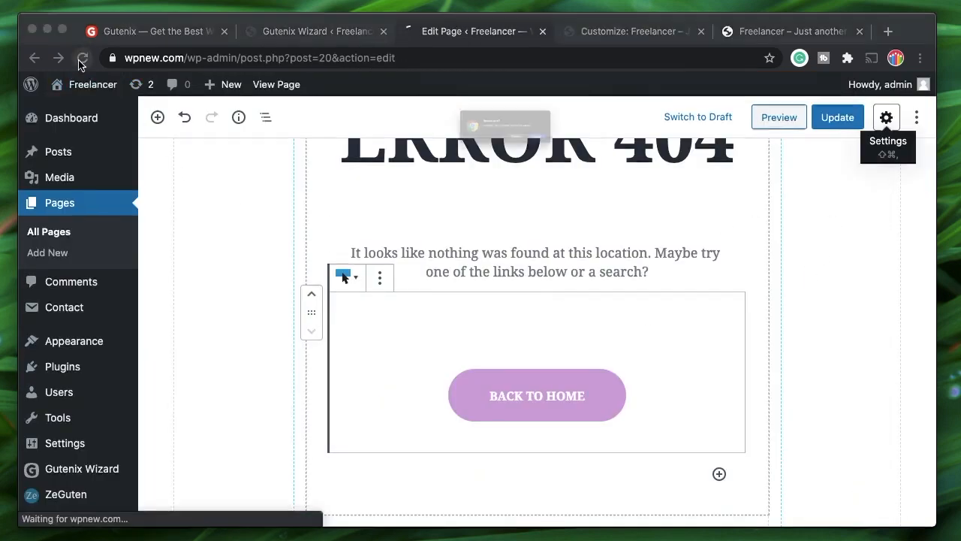
left_click(607, 161)
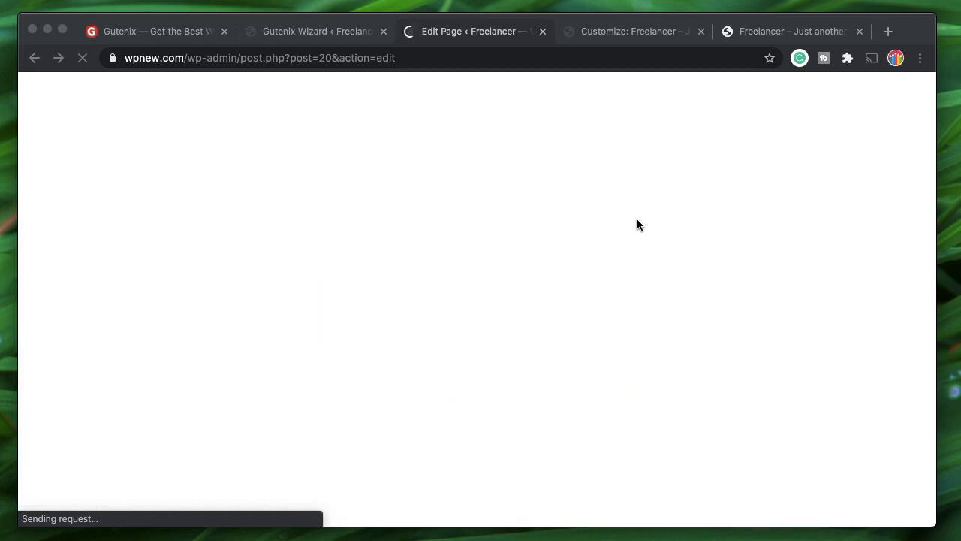
Step: Return to the Customizer, look over the remaining Color Scheme entries and go back to the main Customizer list
left_click(636, 33)
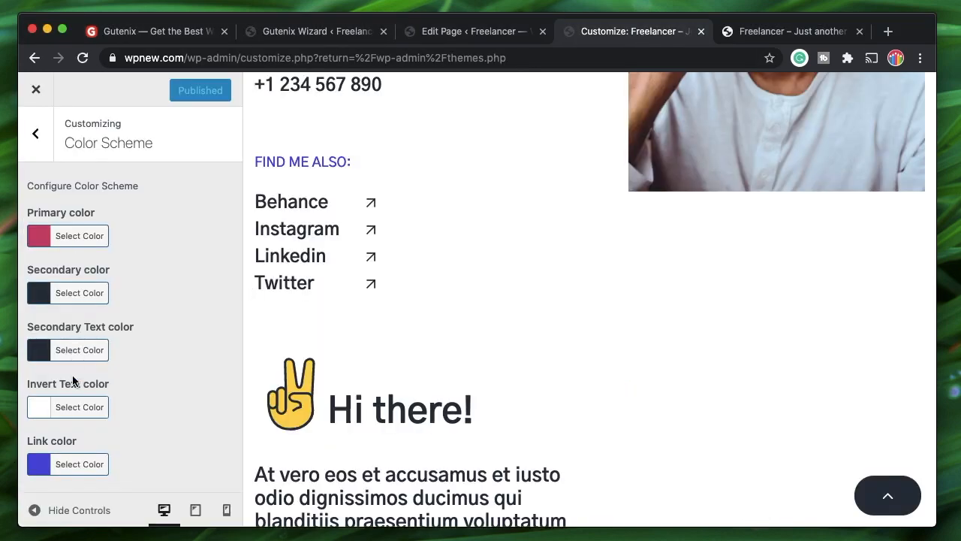
scroll(64, 421, "down", 2)
scroll(144, 286, "up", 2)
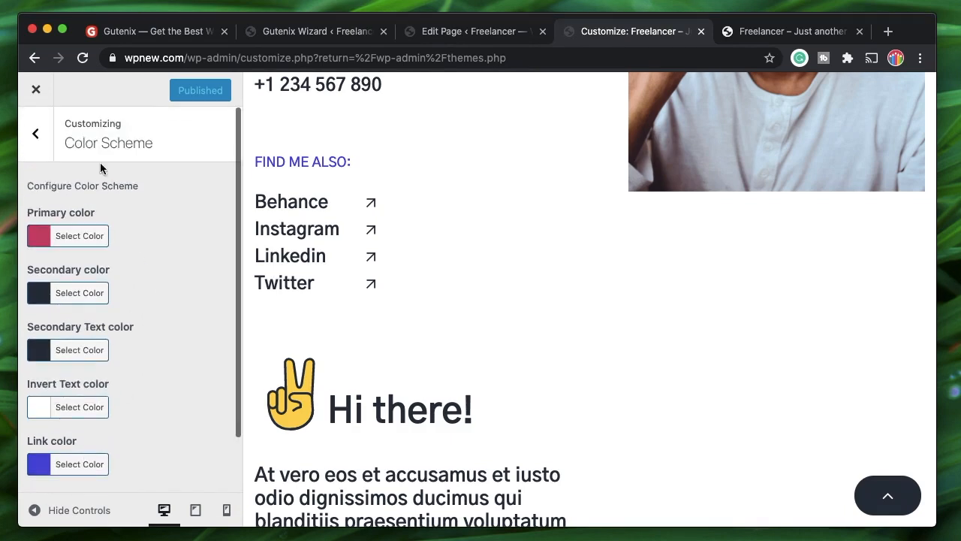
left_click(35, 133)
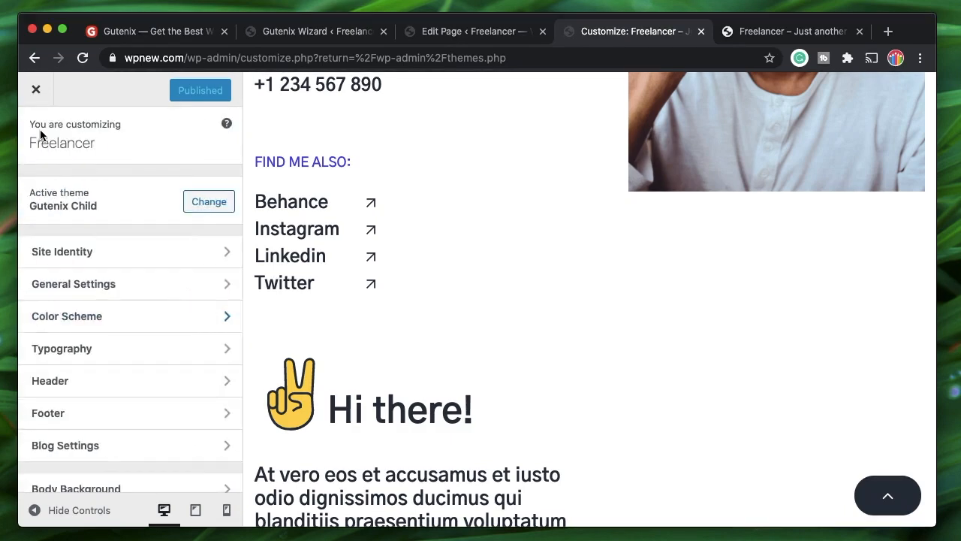
Step: Try the Geostar font family for the body text in the Typography settings
left_click(136, 353)
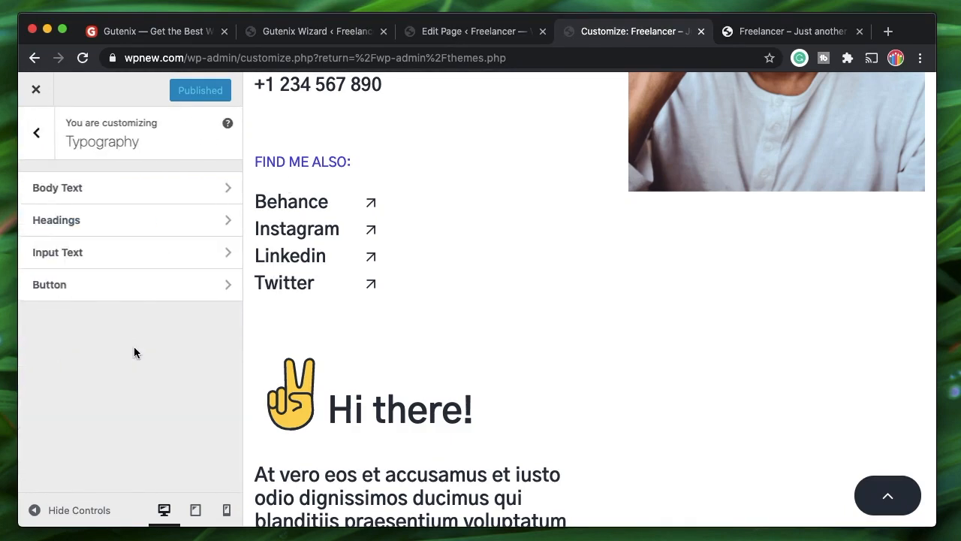
left_click(114, 184)
left_click(135, 201)
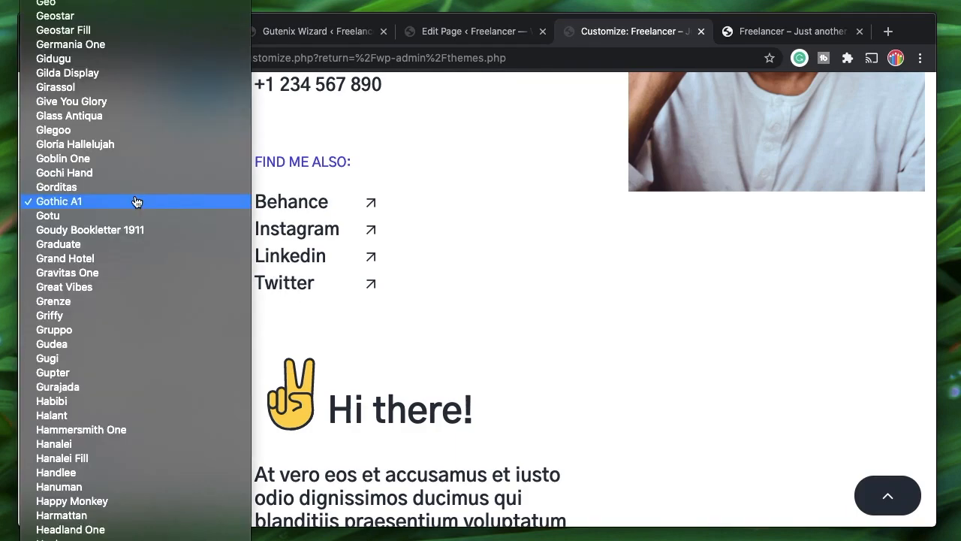
left_click(95, 13)
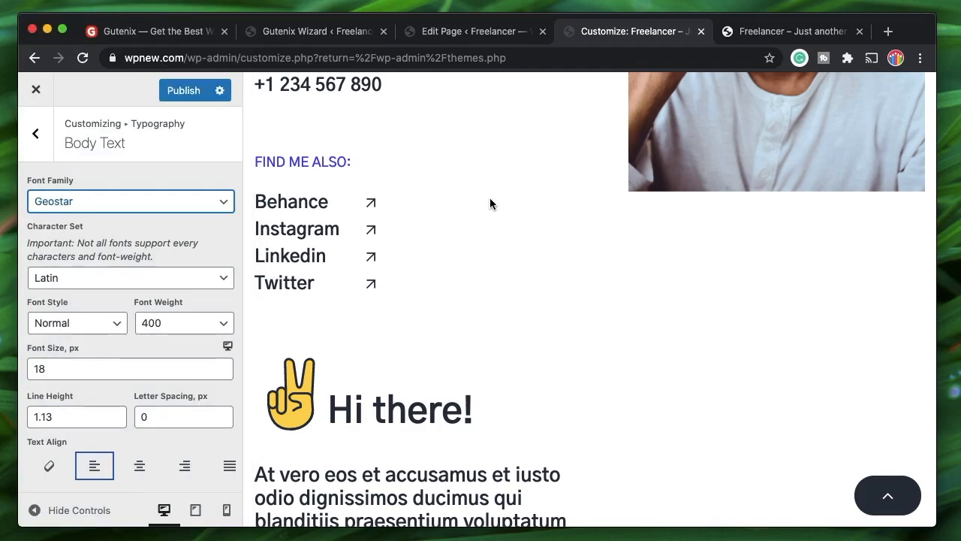
Step: Set the body text's font family to Chenla
left_click(122, 201)
scroll(135, 300, "up", 10)
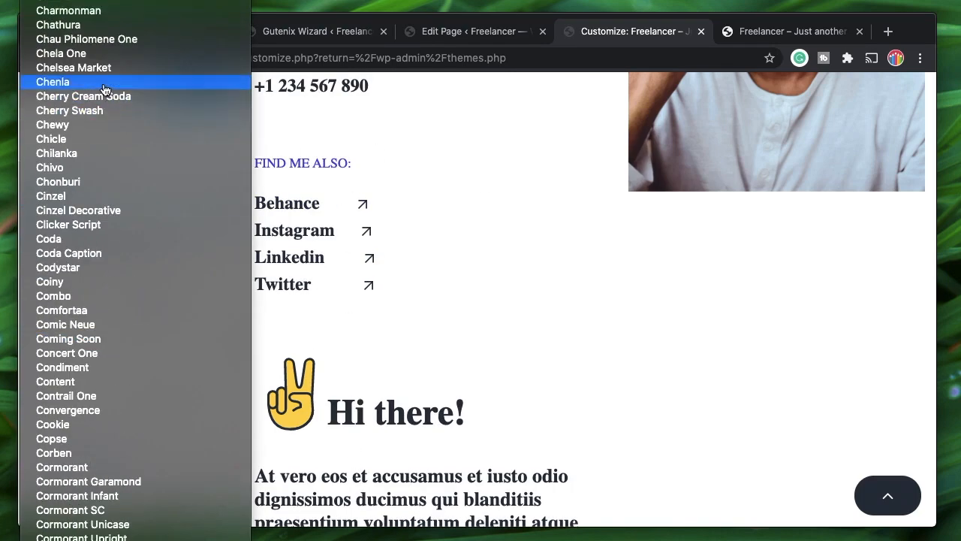
left_click(104, 88)
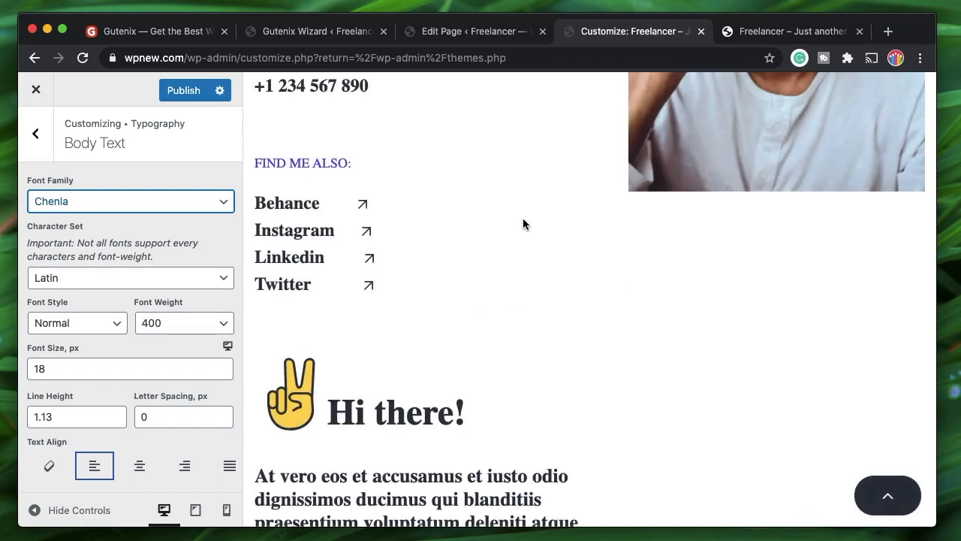
Step: Leave the Typography settings and turn on the top panel in the Header settings
left_click(36, 134)
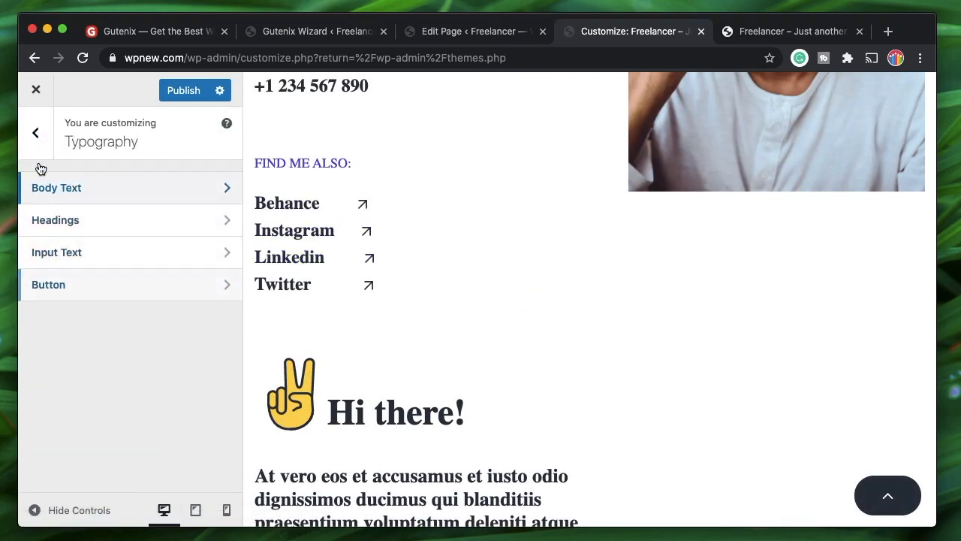
left_click(34, 136)
scroll(113, 372, "down", 2)
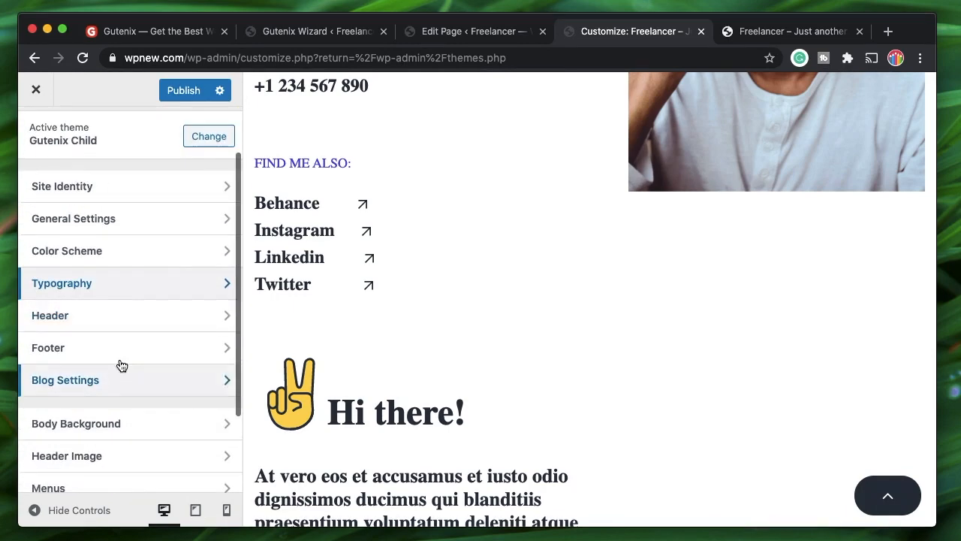
left_click(177, 322)
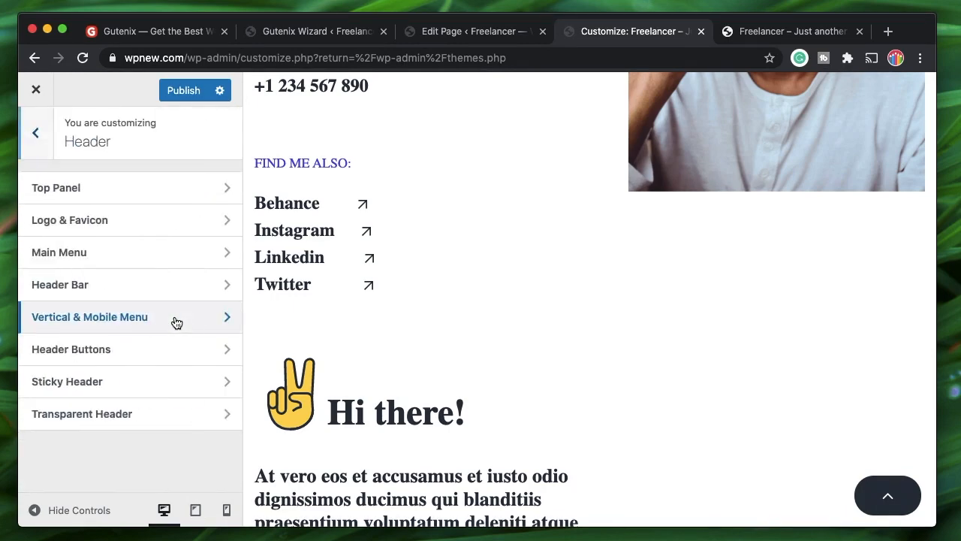
left_click(136, 197)
scroll(372, 287, "up", 10)
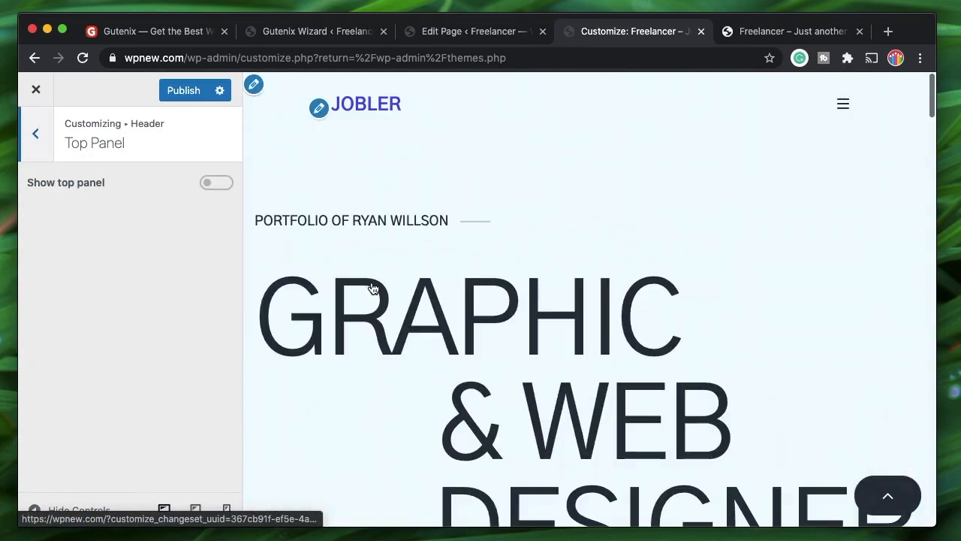
left_click(213, 187)
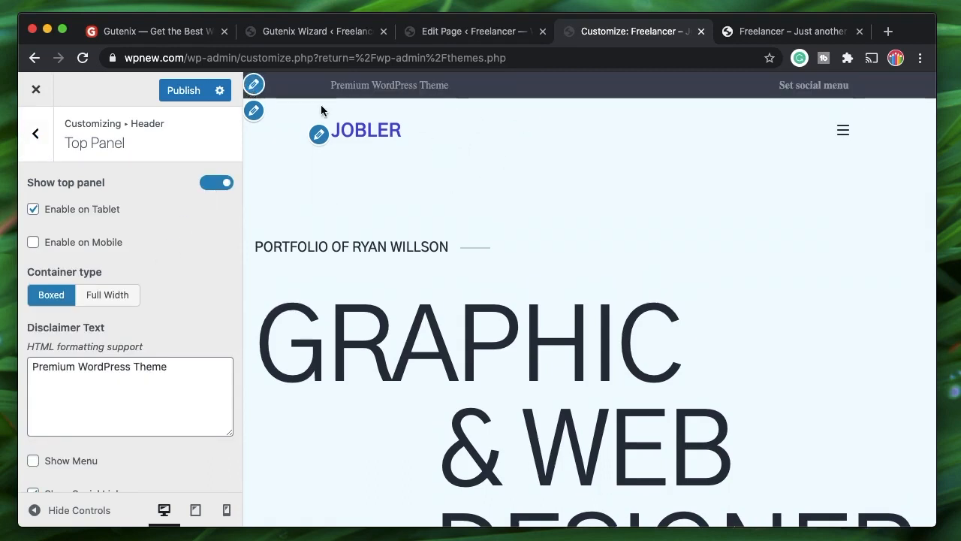
Step: Replace the top panel's disclaimer text with the HTML link <a href="">Link</a>
triple_click(133, 366)
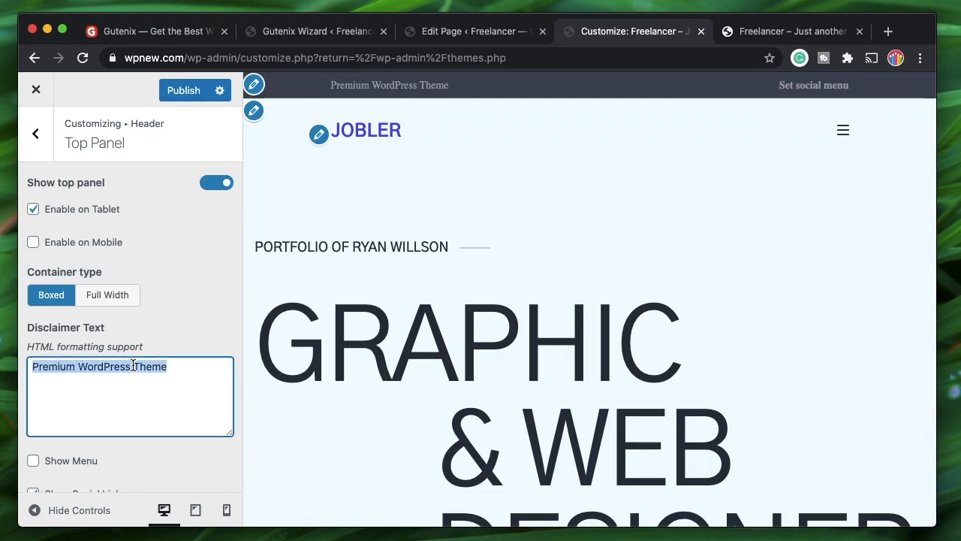
type("<>")
key("Left")
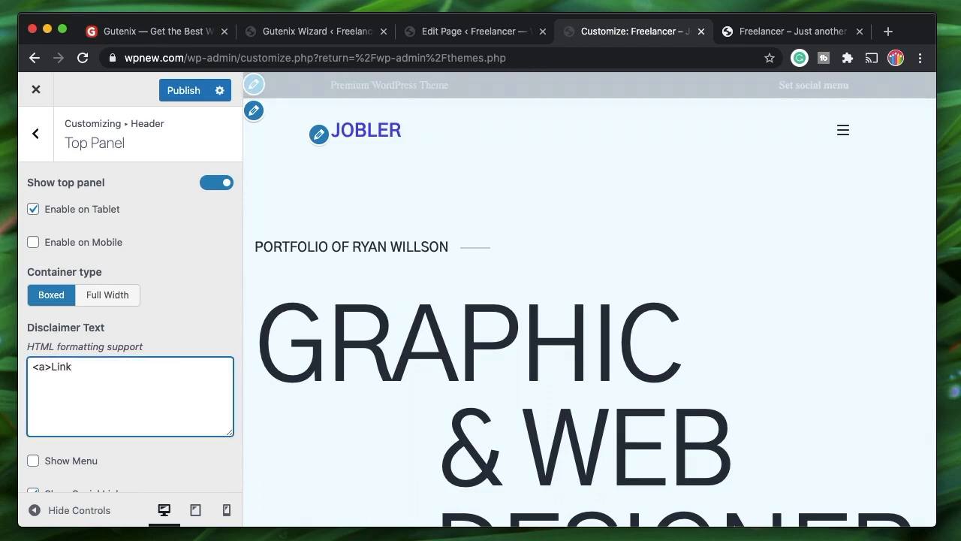
type("a")
key("Right")
type("Link<")
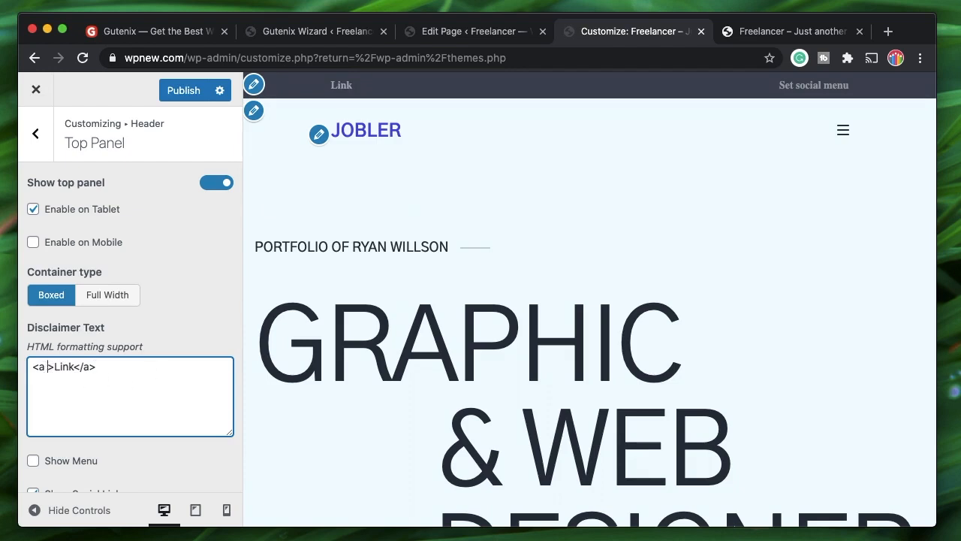
type("href=")
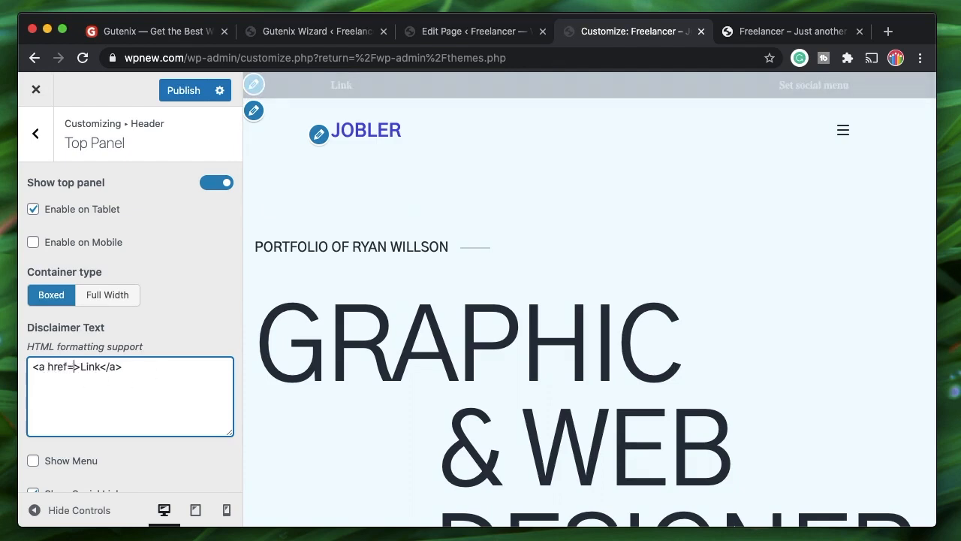
type("\"\"")
key("ctrl+a")
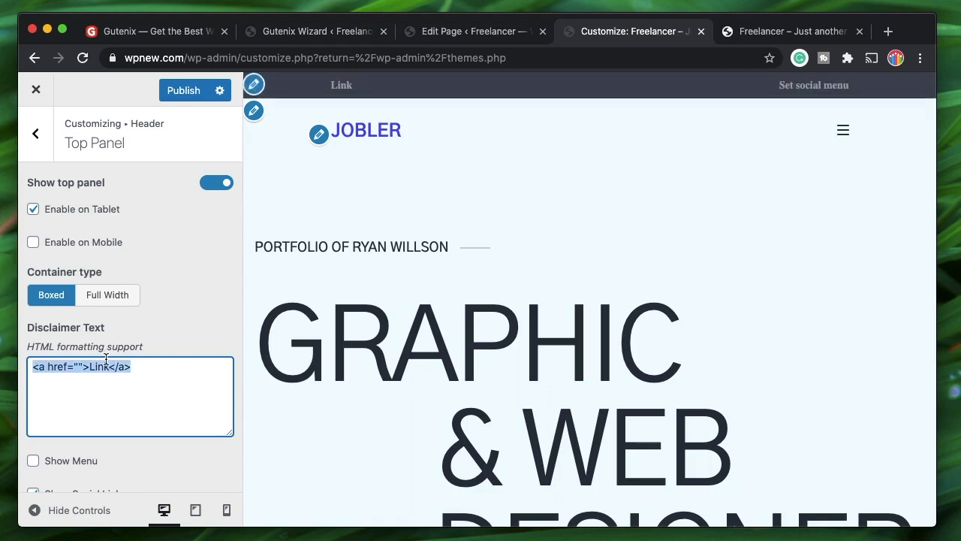
Step: Clear the top panel's disclaimer text and switch its menu on and off again
key("BackSpace")
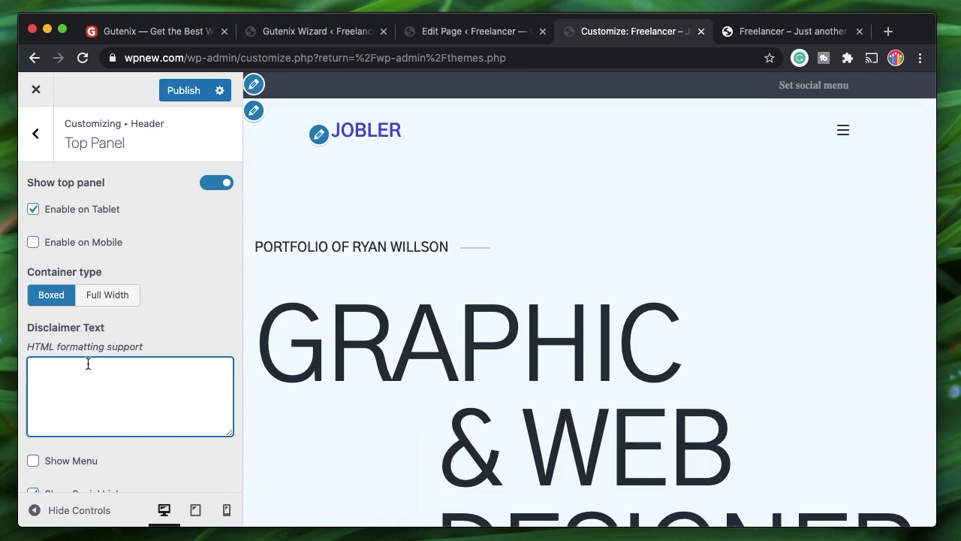
scroll(93, 391, "down", 4)
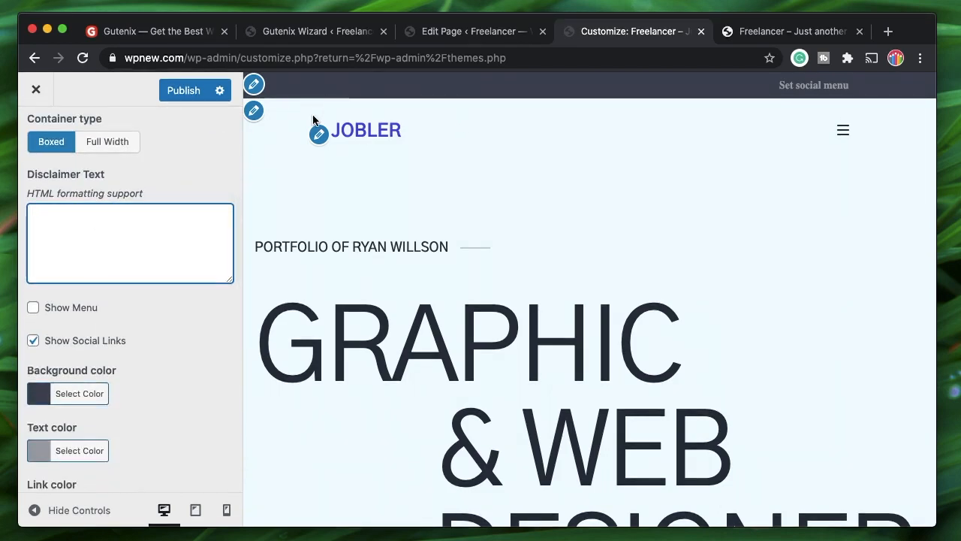
scroll(108, 302, "down", 3)
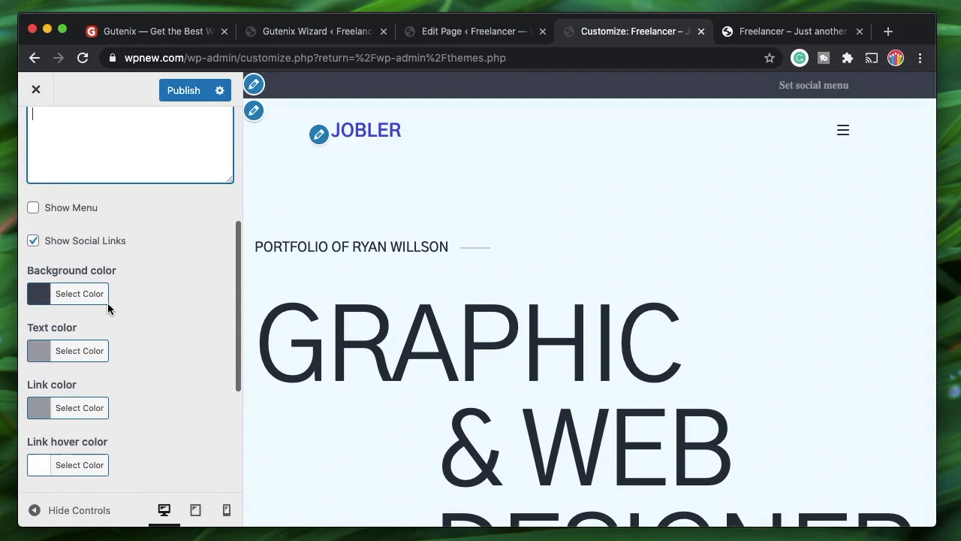
left_click(67, 216)
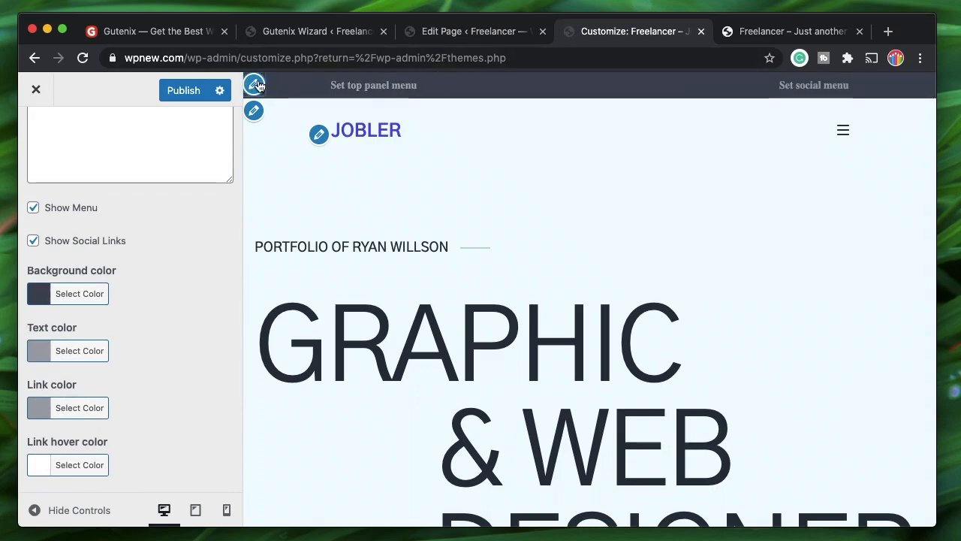
left_click(33, 207)
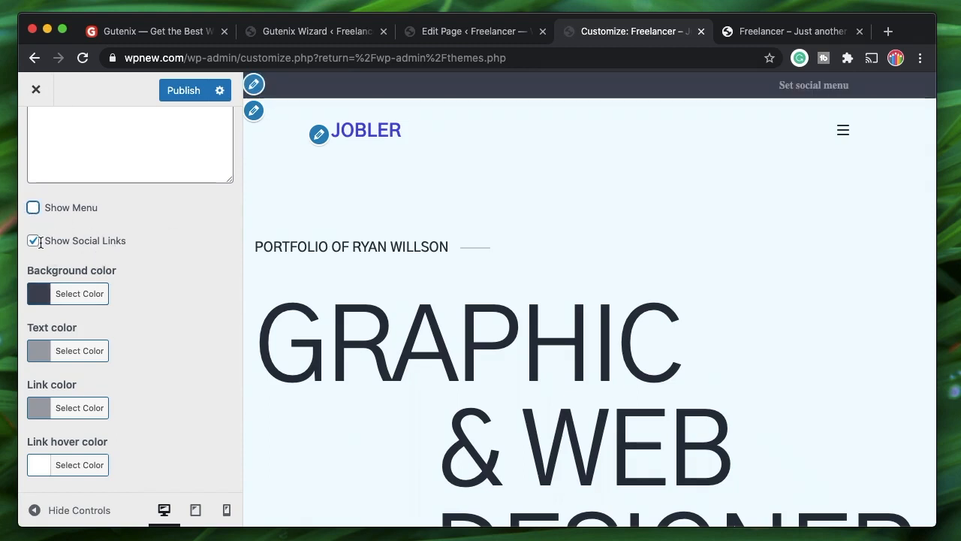
Step: Review the top panel's remaining color, padding, font size and border options, and return to the Header settings
scroll(182, 290, "down", 5)
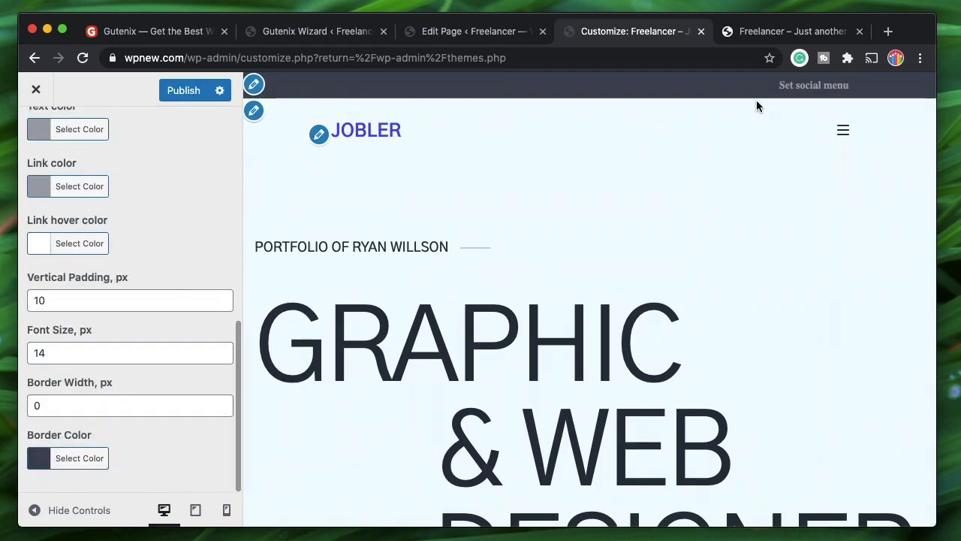
left_click(815, 90)
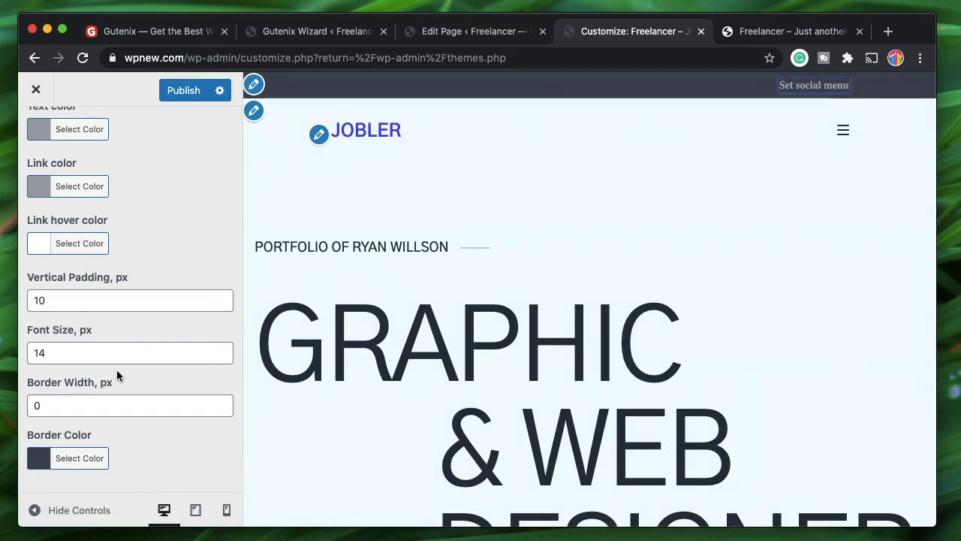
scroll(116, 369, "up", 3)
scroll(116, 369, "up", 5)
left_click(35, 146)
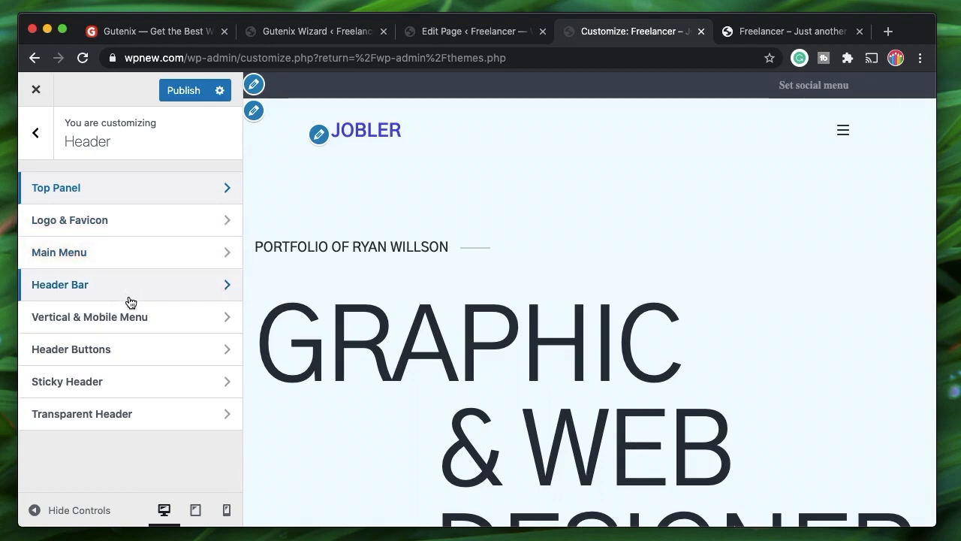
Step: Enable the sticky header with the Always Sticky effect and publish the change
left_click(109, 392)
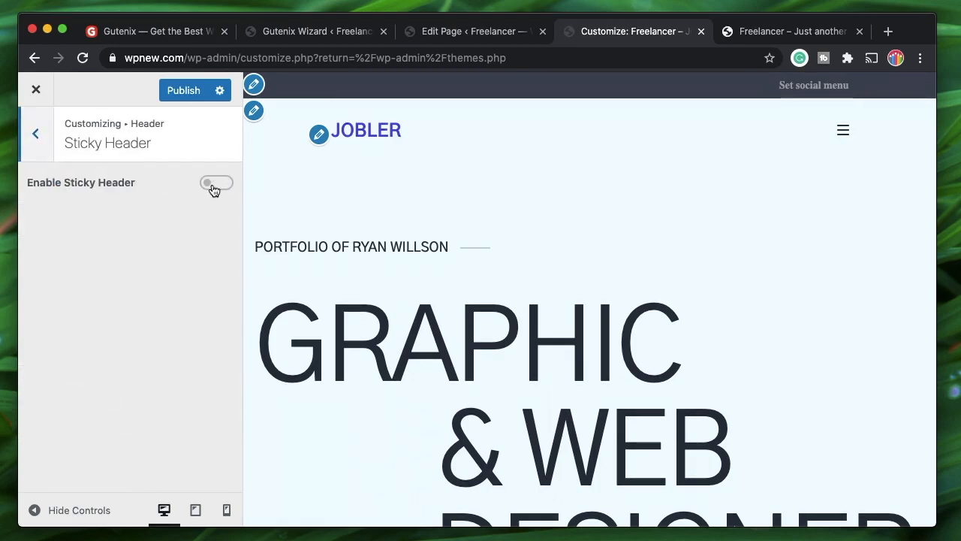
left_click(214, 184)
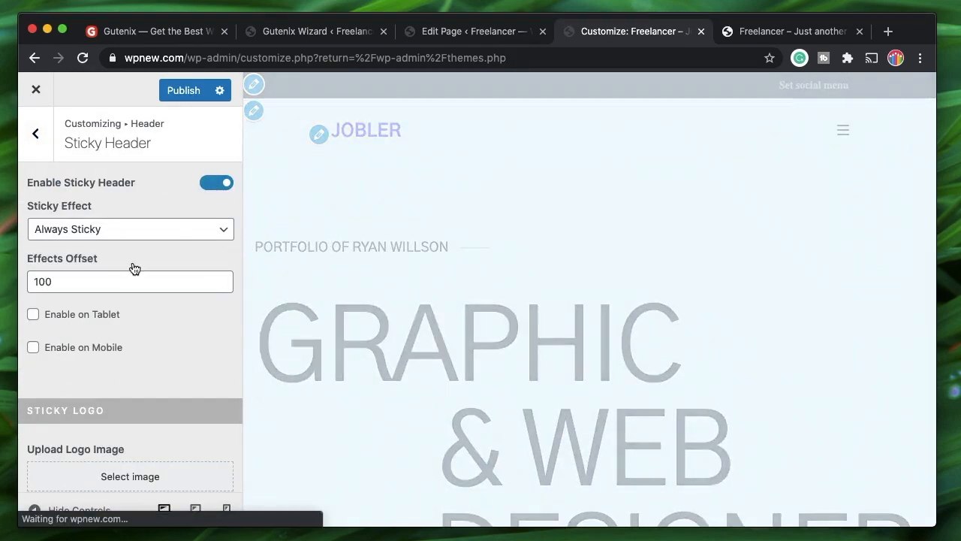
left_click(152, 231)
left_click(154, 232)
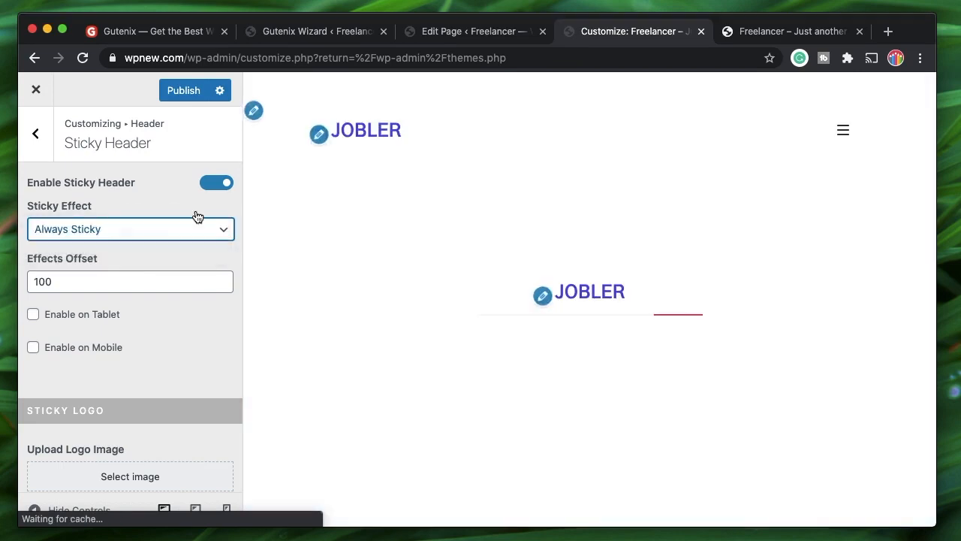
scroll(455, 290, "down", 3)
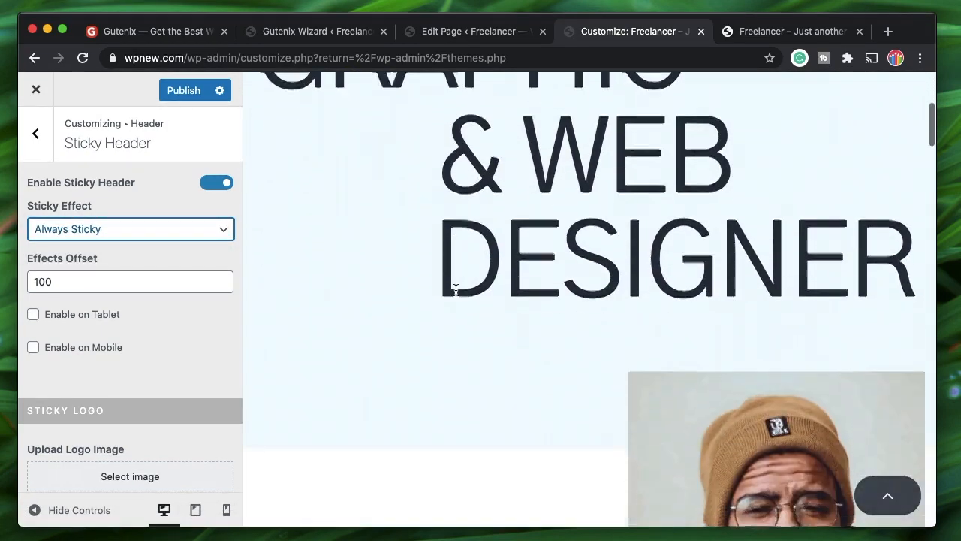
scroll(455, 290, "up", 5)
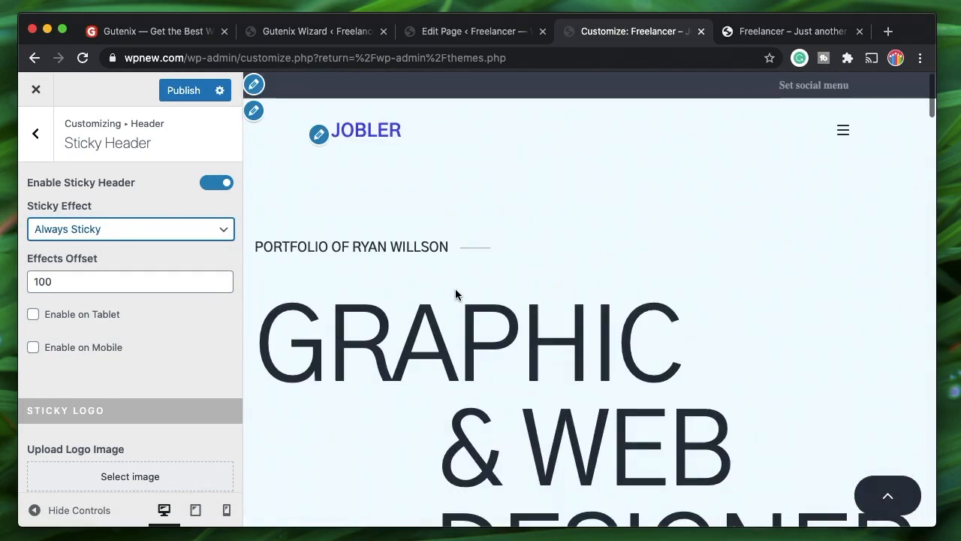
left_click(182, 92)
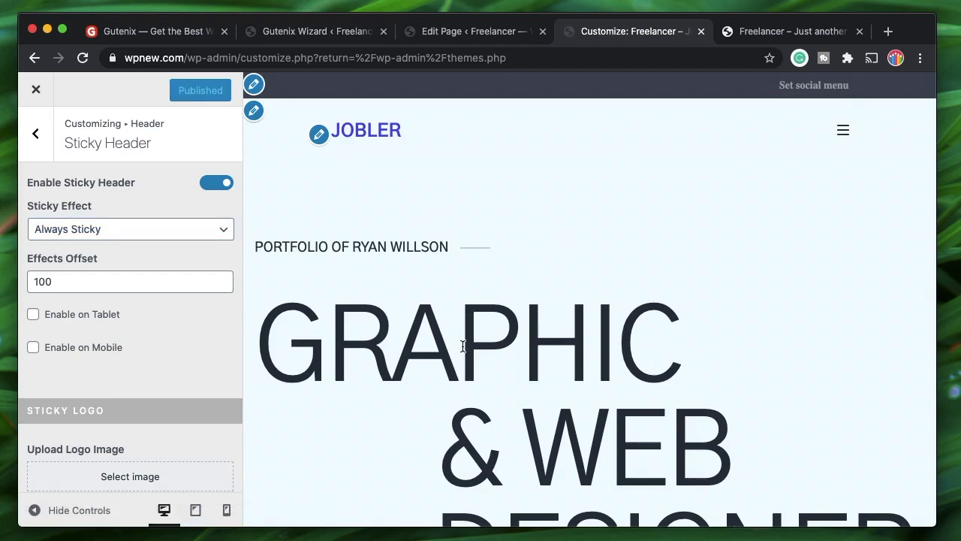
Step: Examine the sticky header's behavior along the page in the Customizer preview and on the reloaded live site
scroll(463, 345, "down", 10)
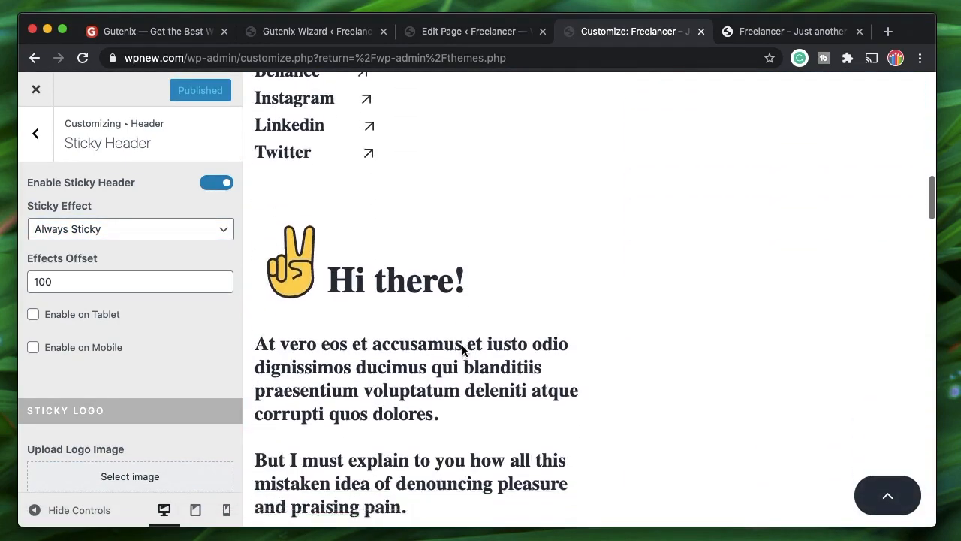
scroll(463, 349, "down", 3)
scroll(462, 349, "up", 10)
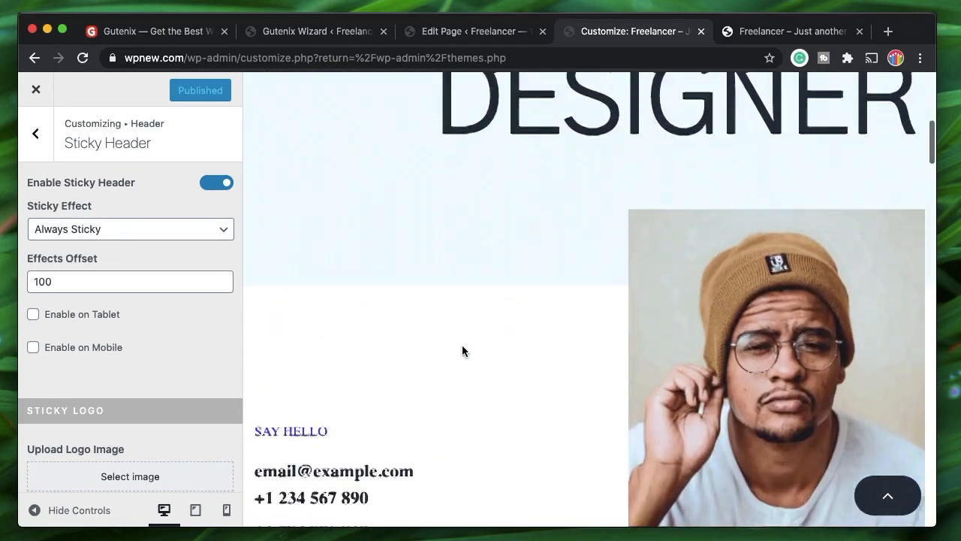
scroll(462, 351, "up", 5)
left_click(785, 32)
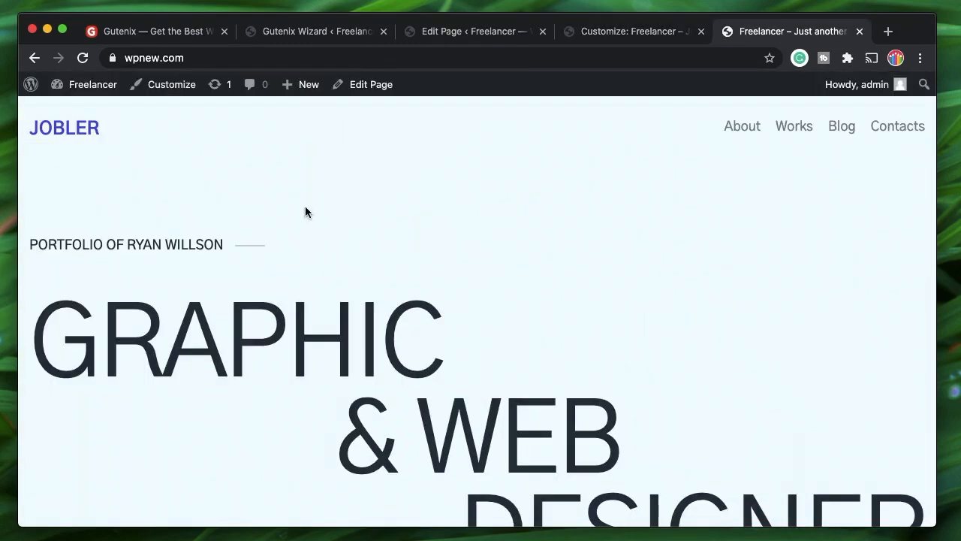
left_click(83, 60)
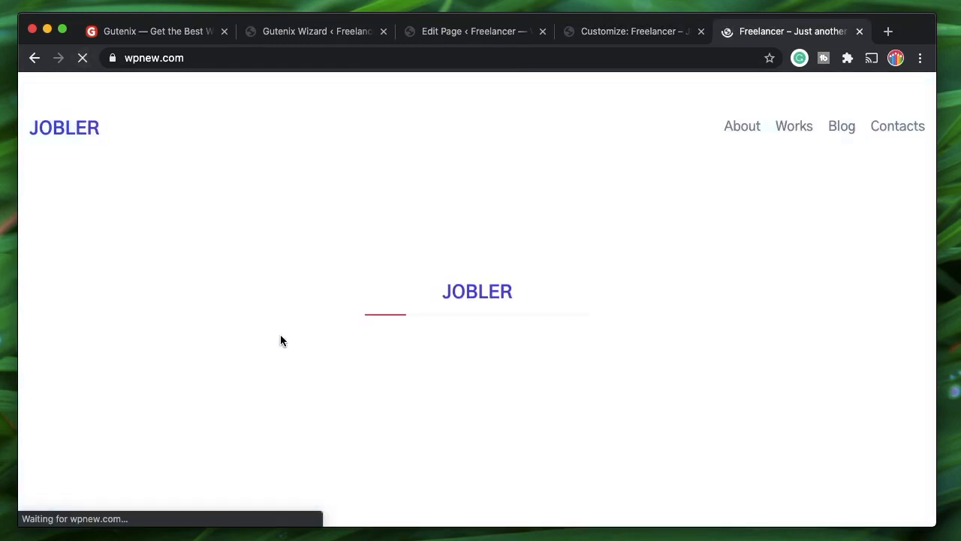
scroll(599, 337, "down", 5)
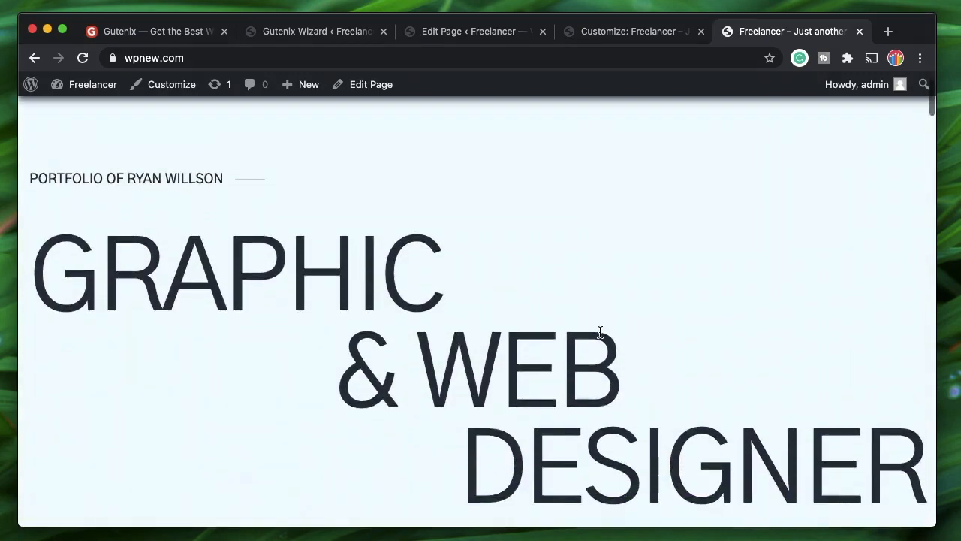
scroll(600, 337, "down", 5)
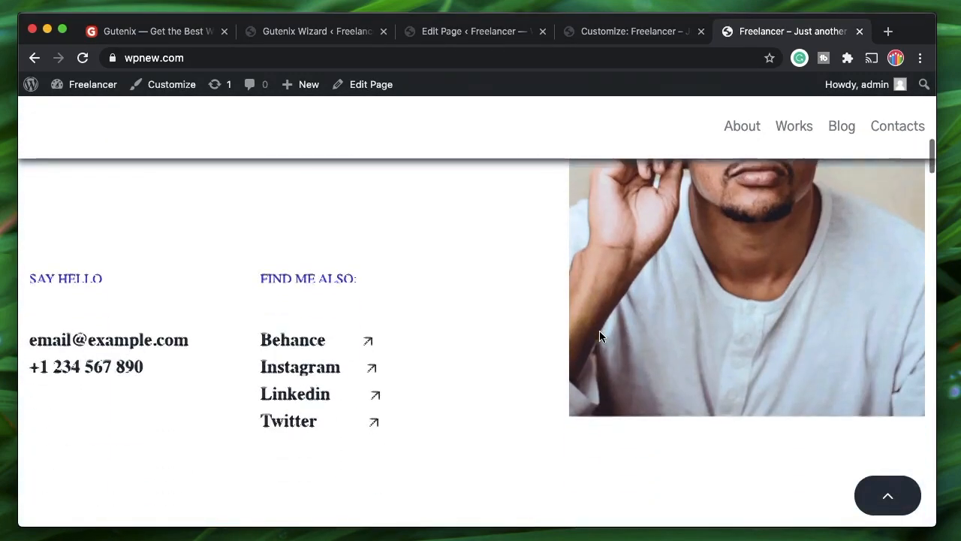
scroll(600, 337, "up", 10)
scroll(599, 337, "down", 5)
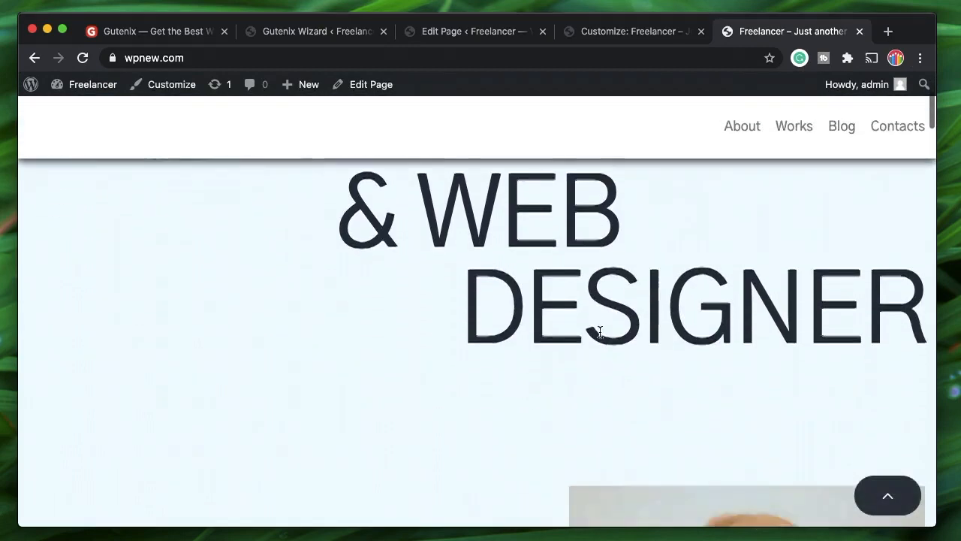
scroll(599, 331, "up", 5)
scroll(648, 298, "down", 5)
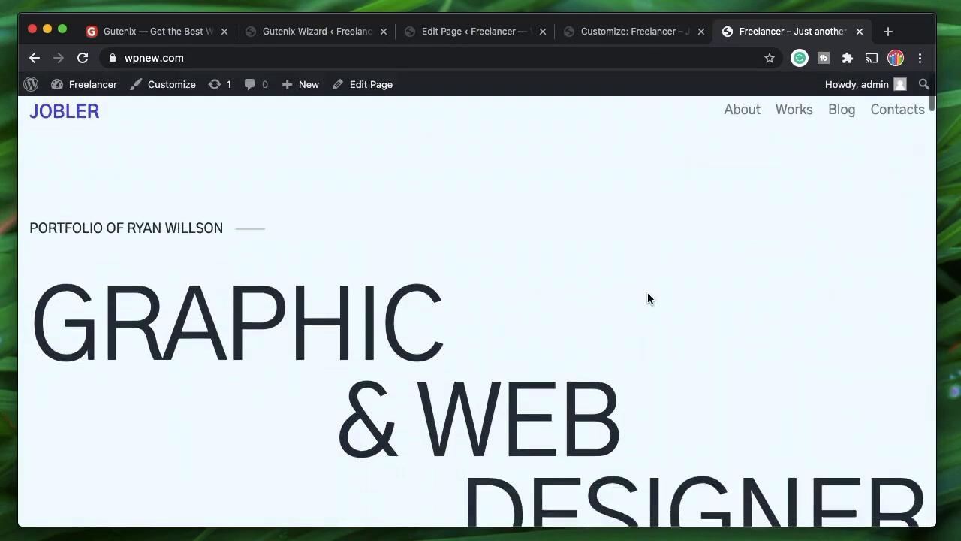
scroll(649, 298, "down", 5)
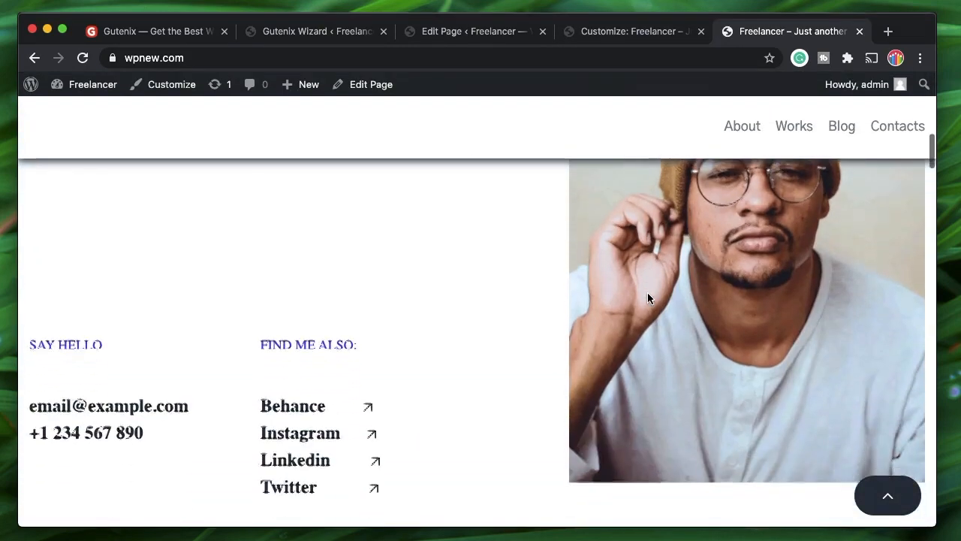
scroll(649, 298, "up", 5)
scroll(649, 296, "up", 5)
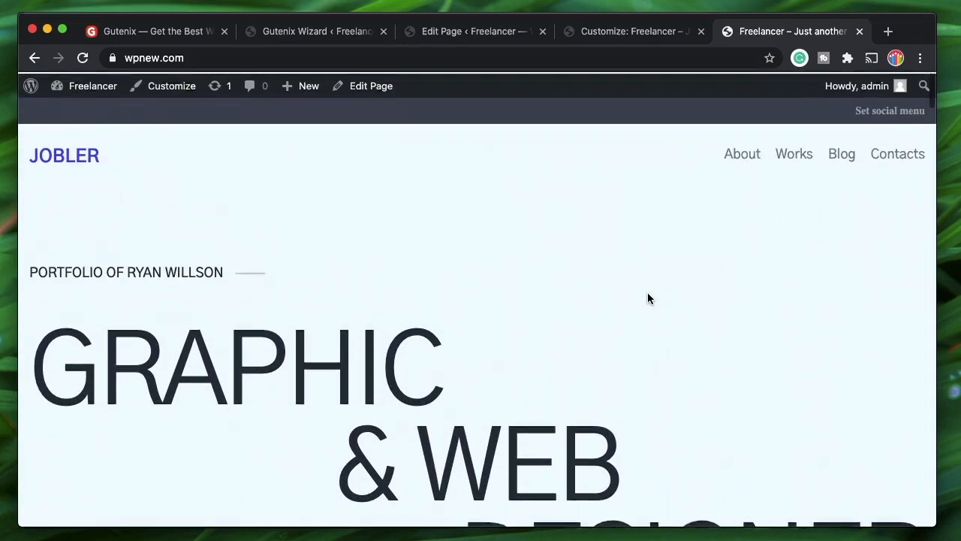
Step: Set Jobler.png from the media library, uncropped, as the sticky header's logo and publish the change
left_click(601, 41)
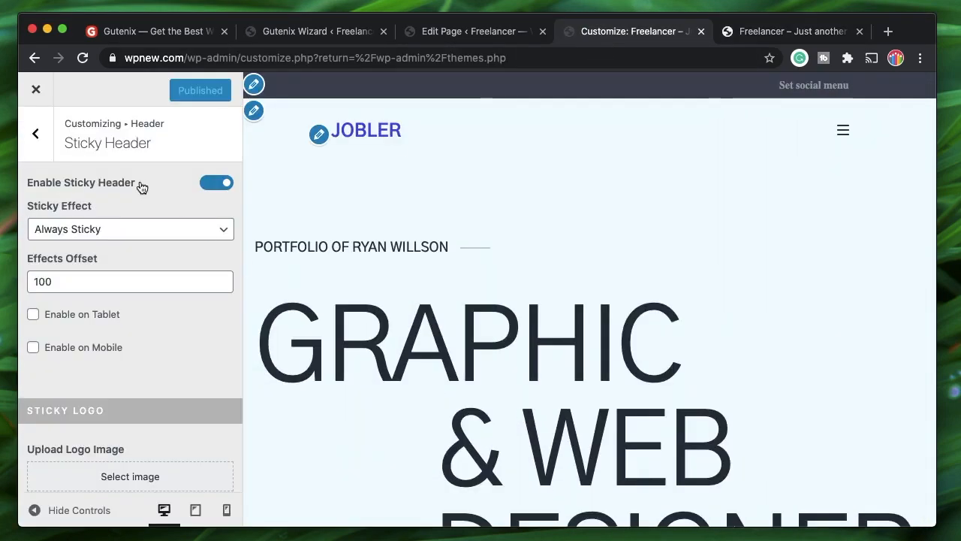
left_click(33, 141)
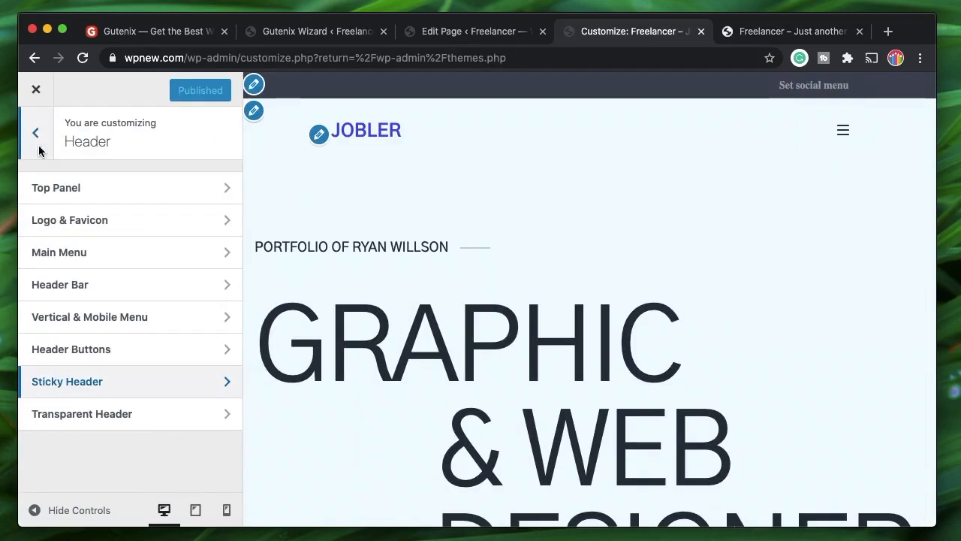
left_click(106, 382)
scroll(107, 383, "down", 1)
left_click(125, 458)
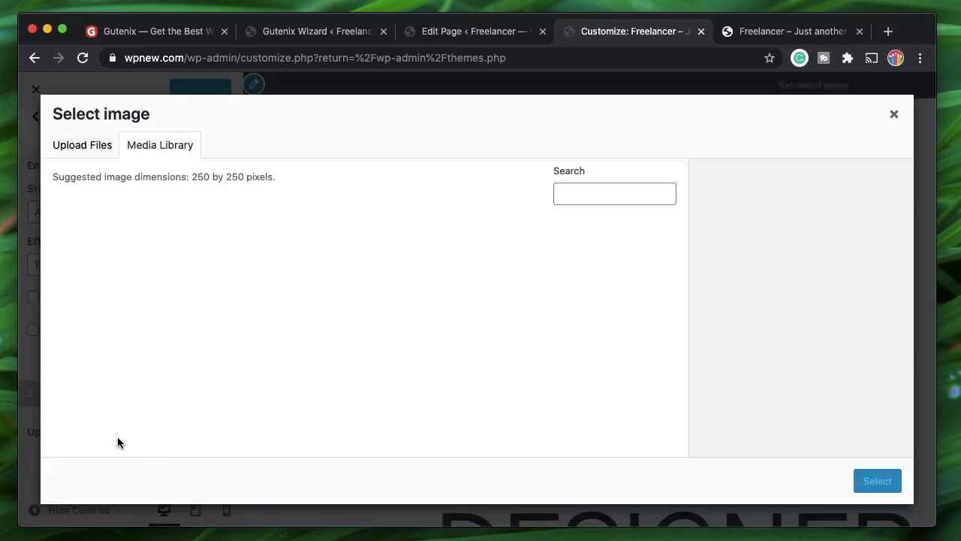
left_click(320, 259)
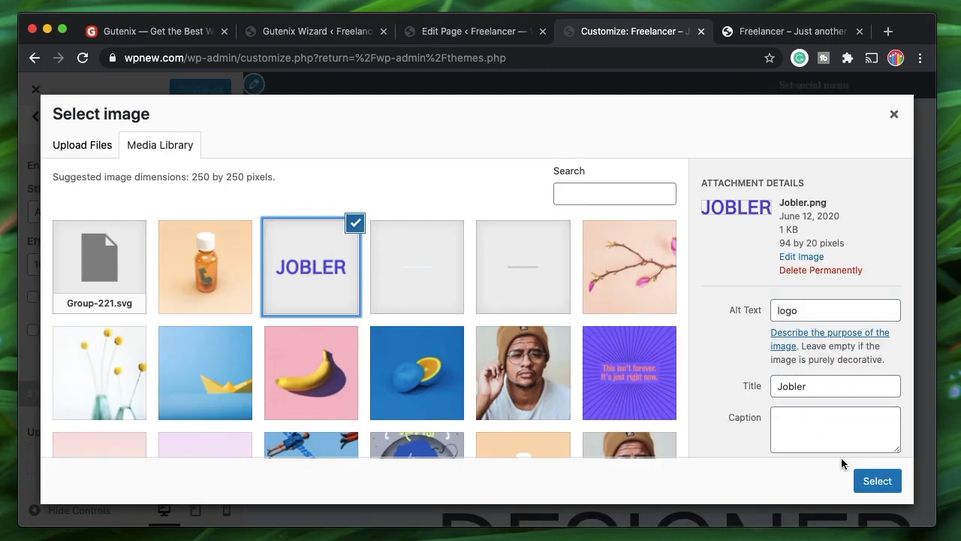
left_click(872, 479)
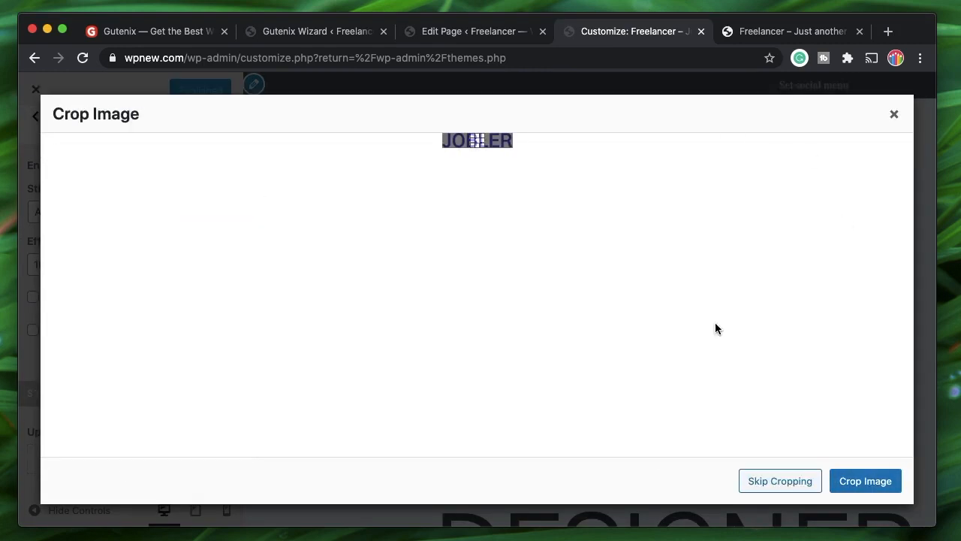
left_click(781, 482)
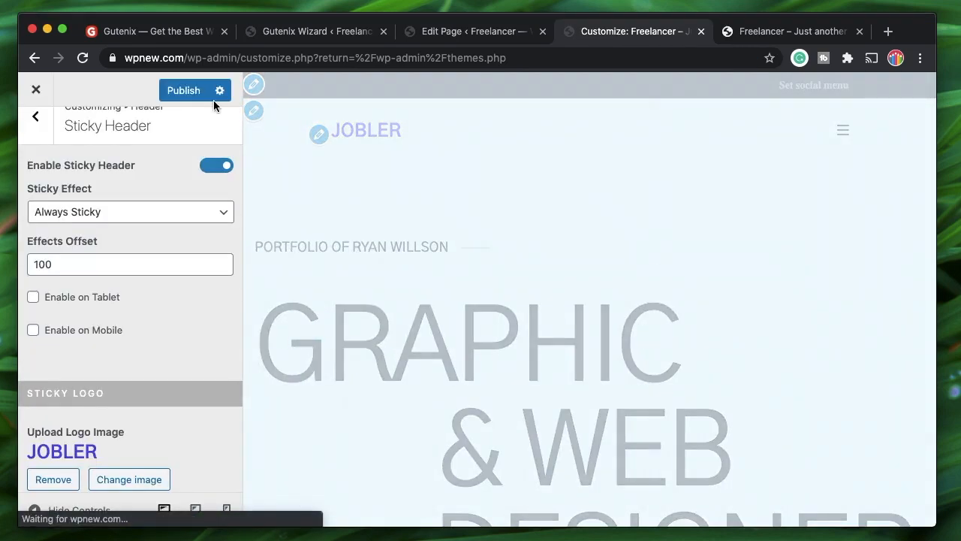
left_click(188, 91)
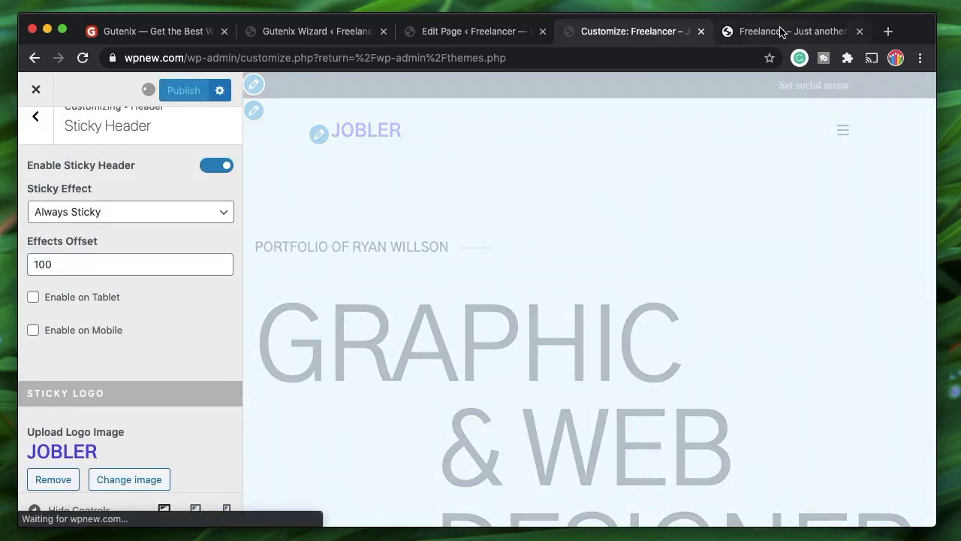
Step: Check the logo on the live site, both at the page top and in the sticky header further down
left_click(781, 32)
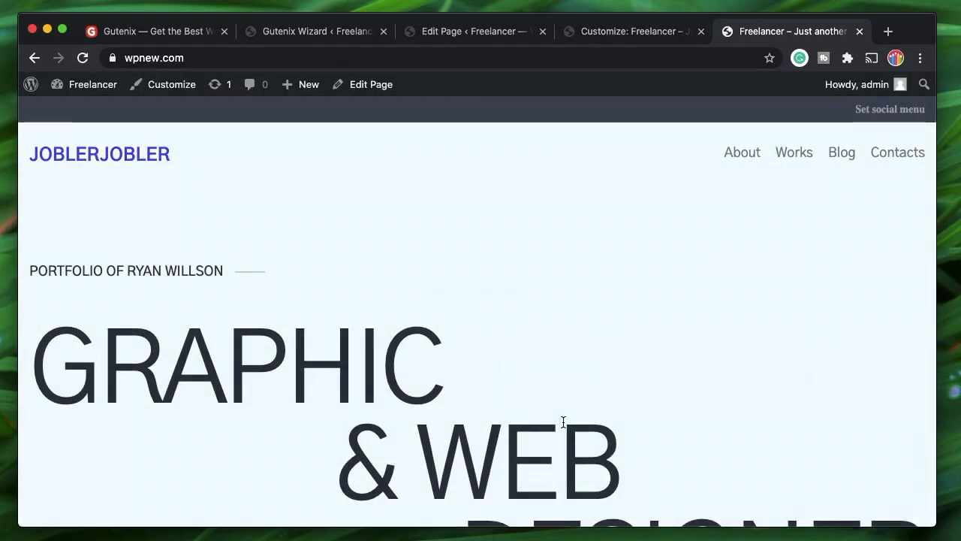
scroll(562, 423, "down", 5)
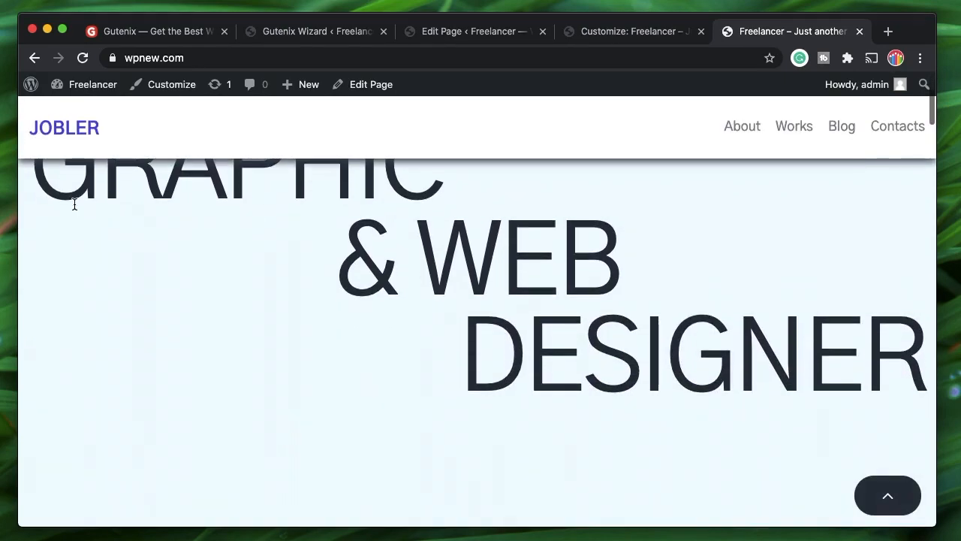
left_click(81, 134)
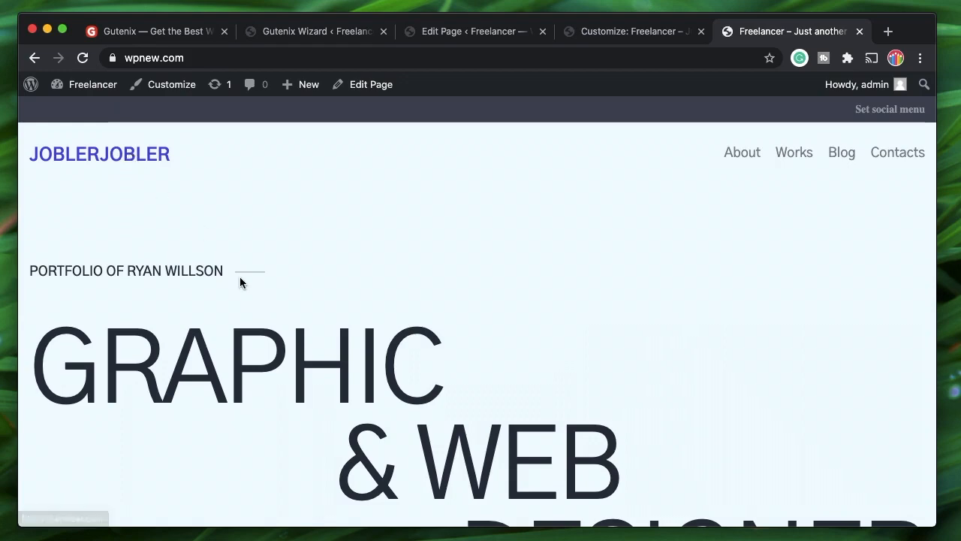
scroll(240, 276, "down", 3)
scroll(240, 277, "down", 3)
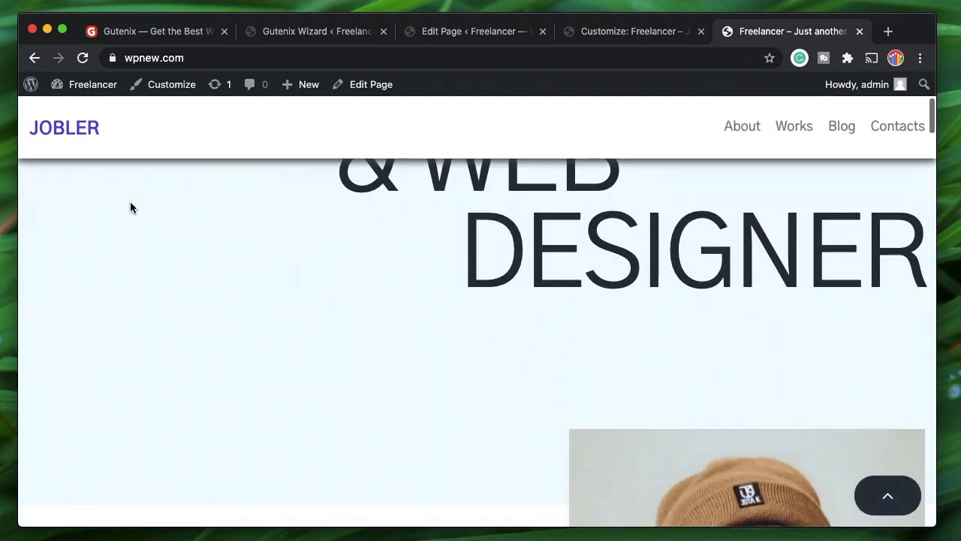
Step: Return to the Customizer's sticky header settings and disable the sticky header
scroll(294, 305, "up", 5)
left_click(638, 38)
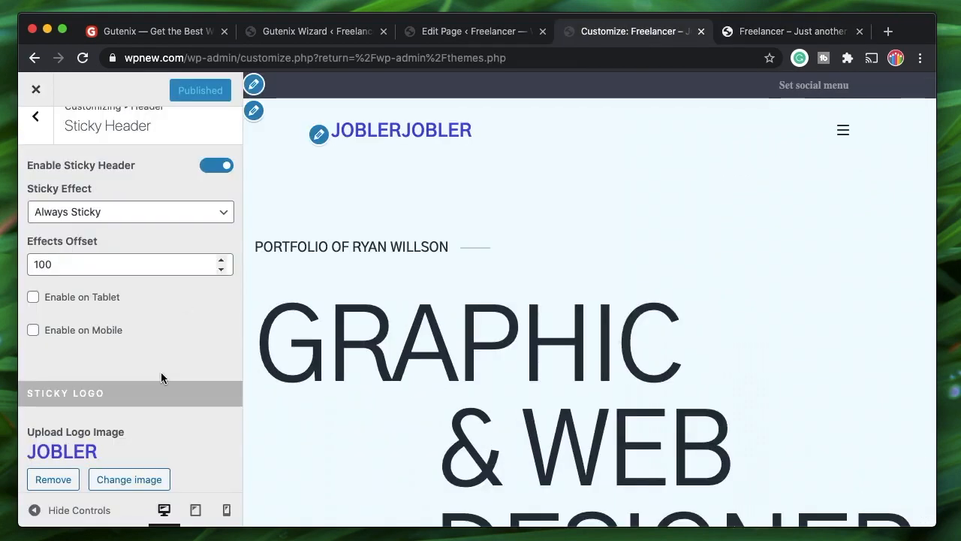
scroll(161, 372, "down", 1)
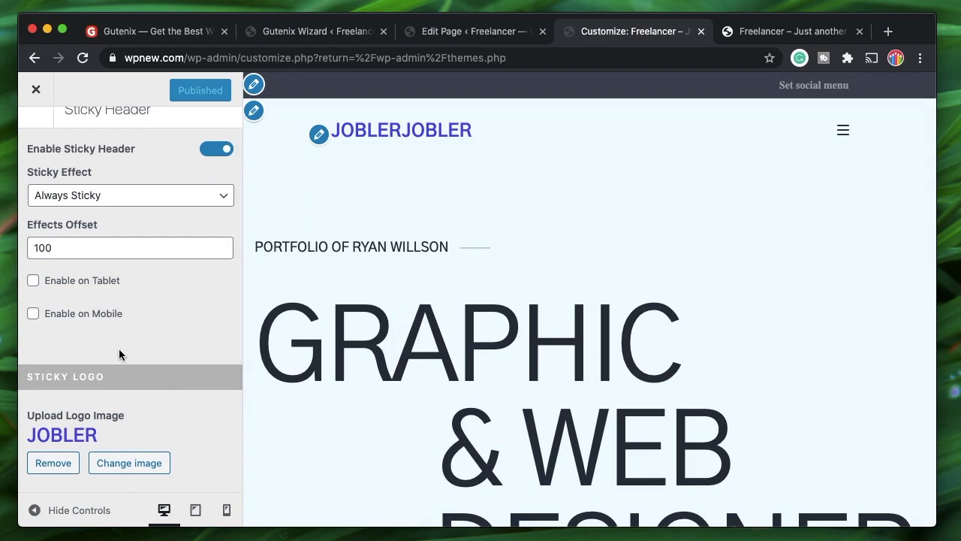
scroll(119, 418, "up", 1)
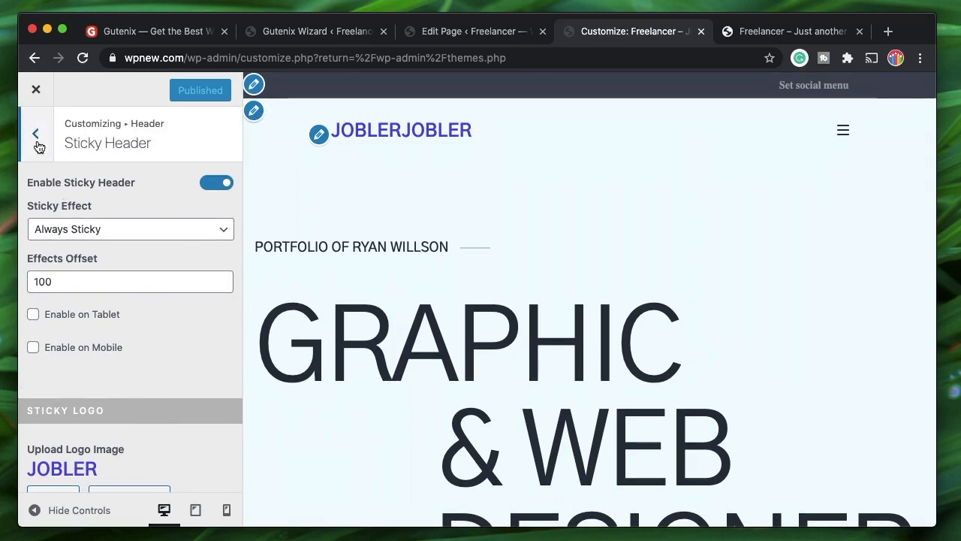
left_click(214, 182)
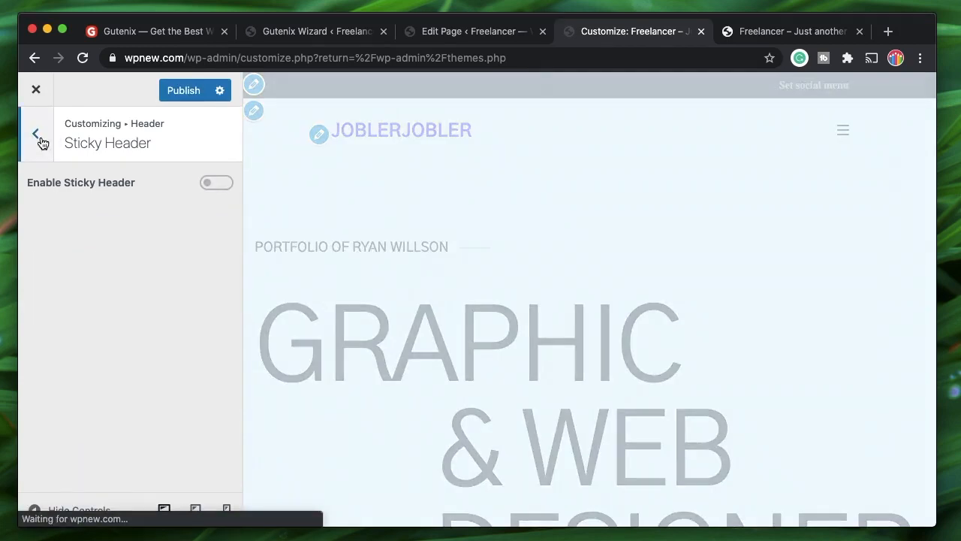
left_click(37, 137)
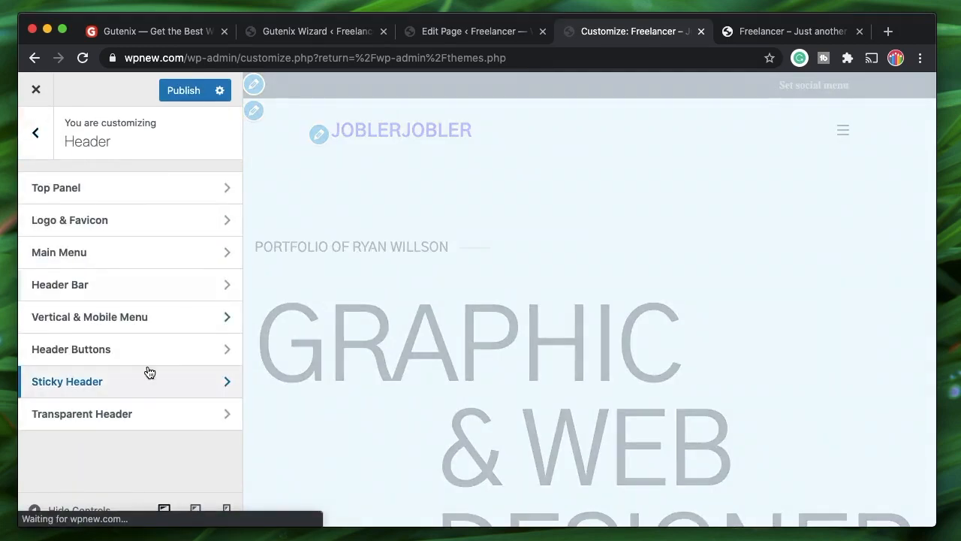
Step: Set the transparent header's background color to #ff4747 with a background alpha of 34 and publish the change
left_click(148, 415)
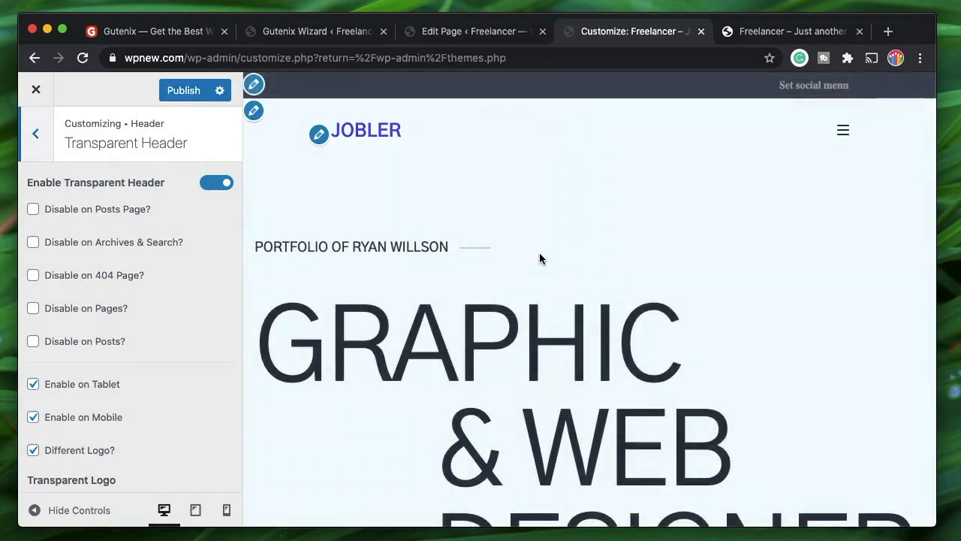
scroll(82, 418, "down", 5)
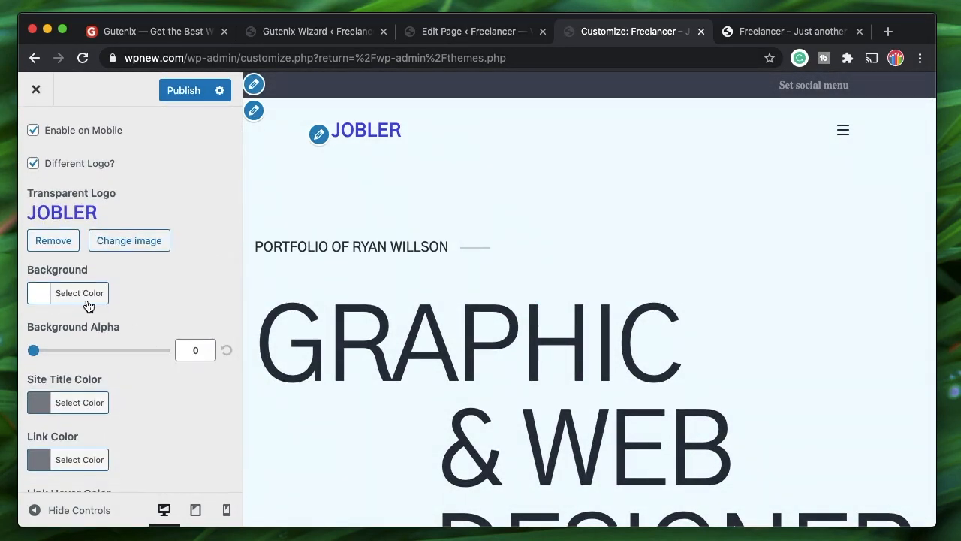
left_click(88, 295)
scroll(104, 348, "down", 2)
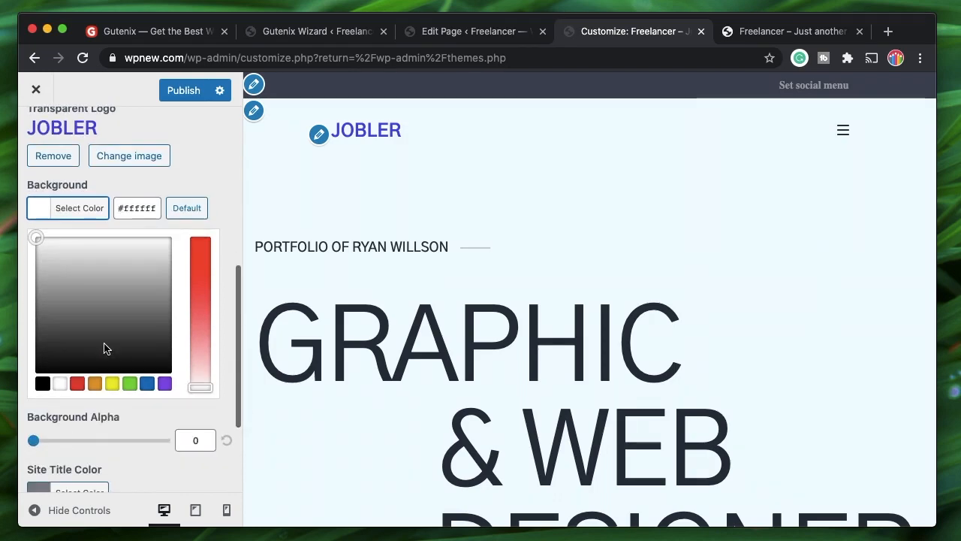
left_click(133, 444)
left_click_drag(133, 444, 171, 447)
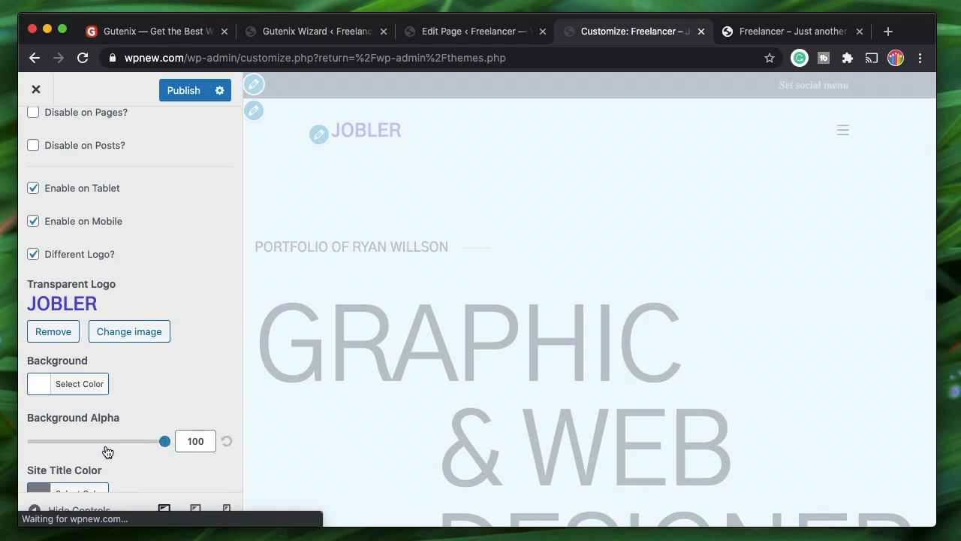
left_click(83, 383)
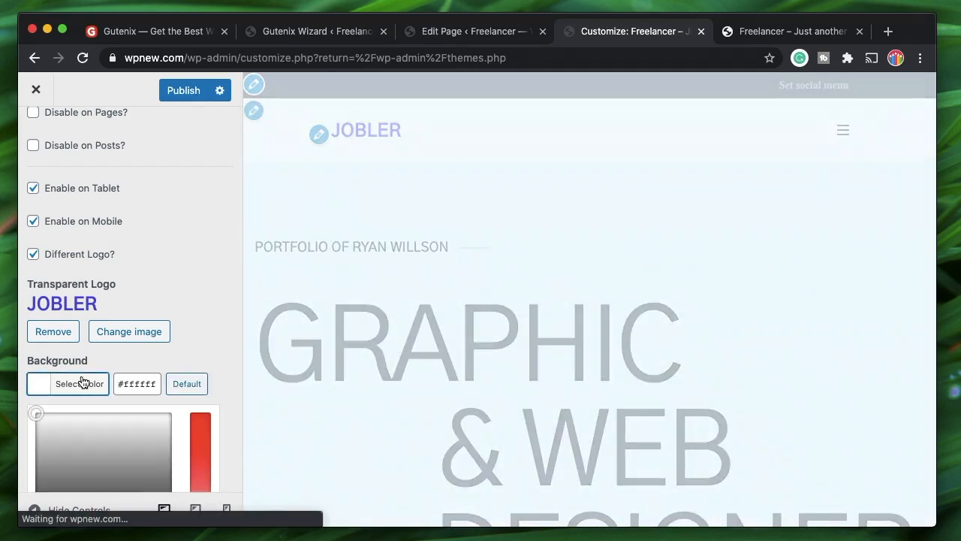
scroll(98, 429, "down", 3)
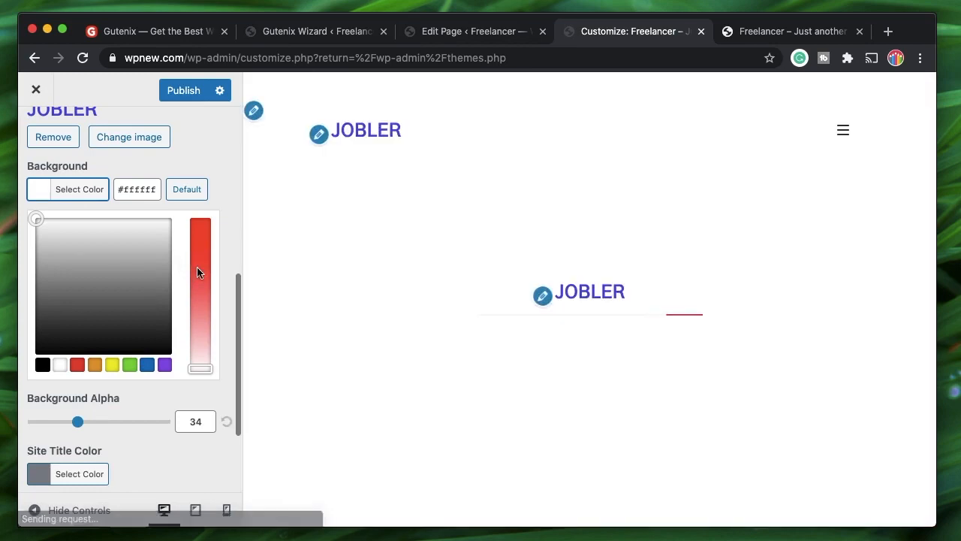
left_click(197, 267)
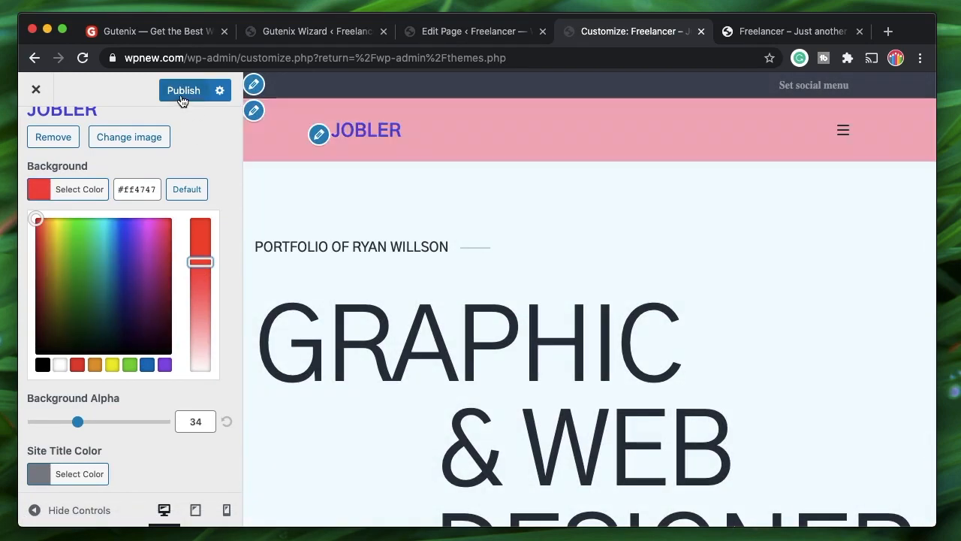
left_click(181, 92)
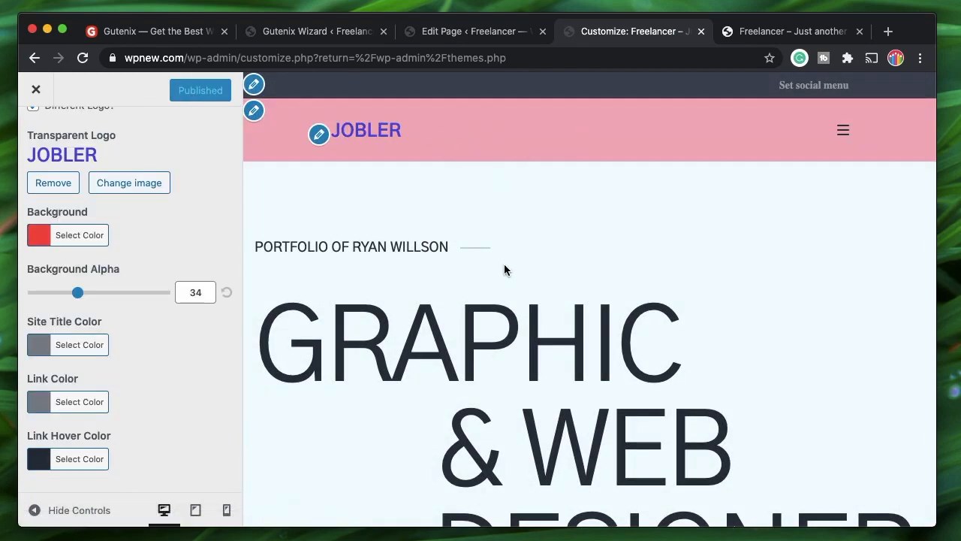
Step: Lower the transparent header's background alpha to 9
scroll(504, 267, "down", 2)
scroll(504, 271, "up", 2)
left_click(45, 293)
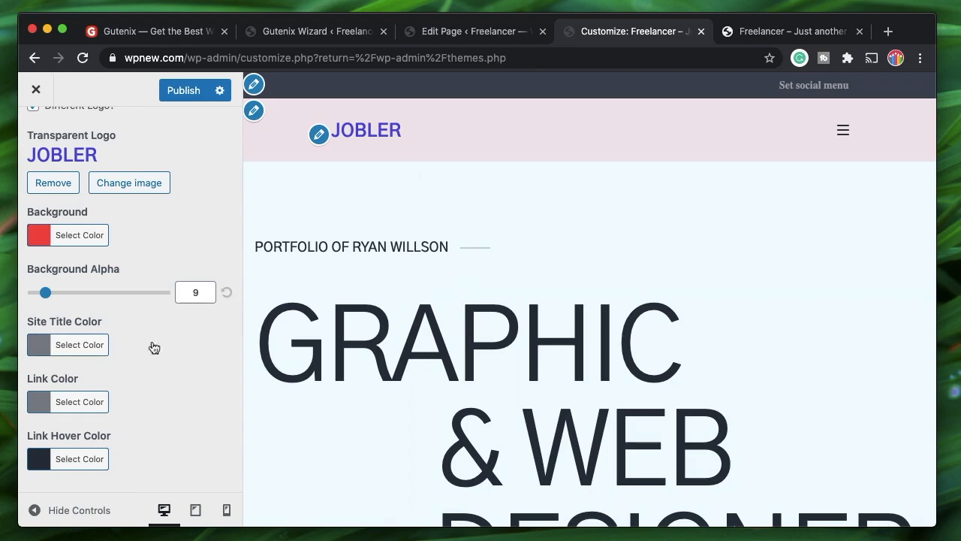
scroll(55, 150, "up", 5)
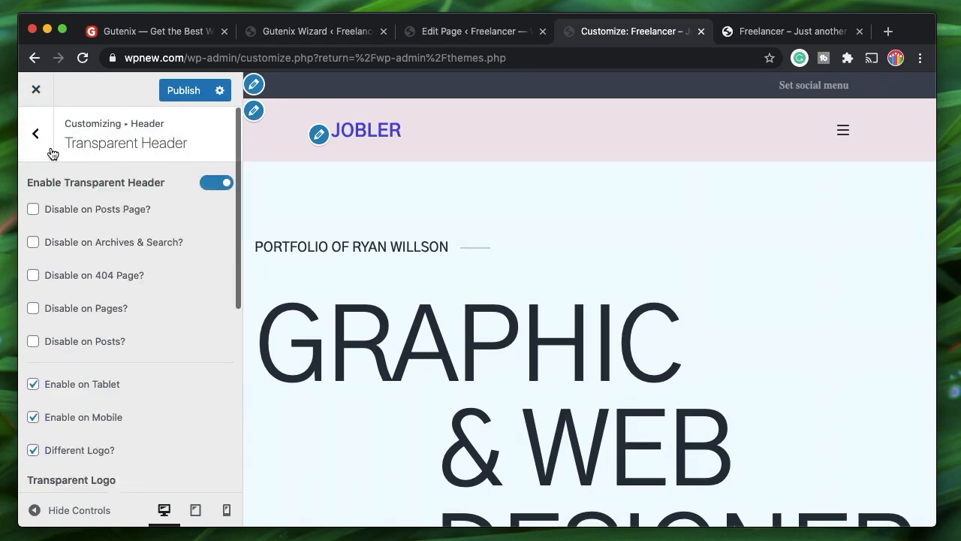
Step: Examine the Footer Bar's layout choices and the footer area in the page preview
left_click(51, 150)
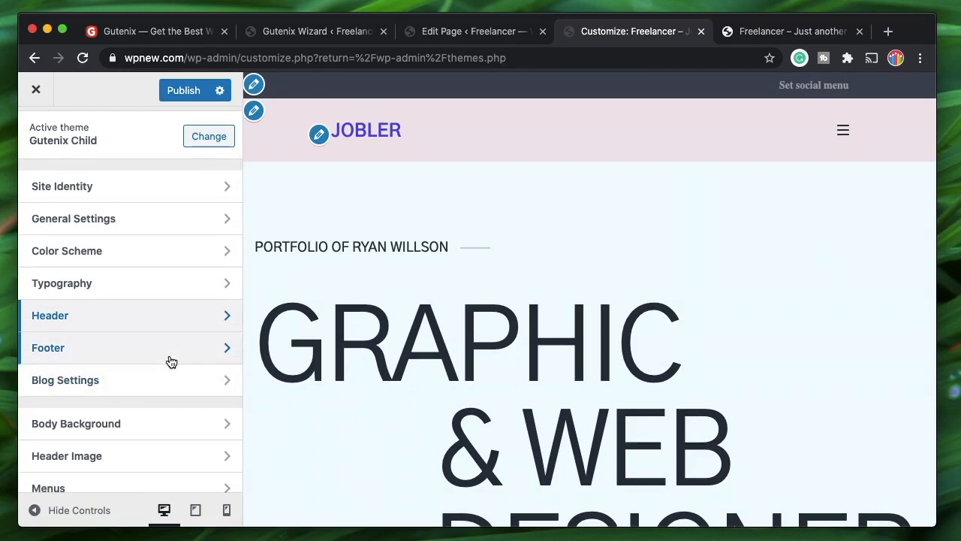
left_click(183, 354)
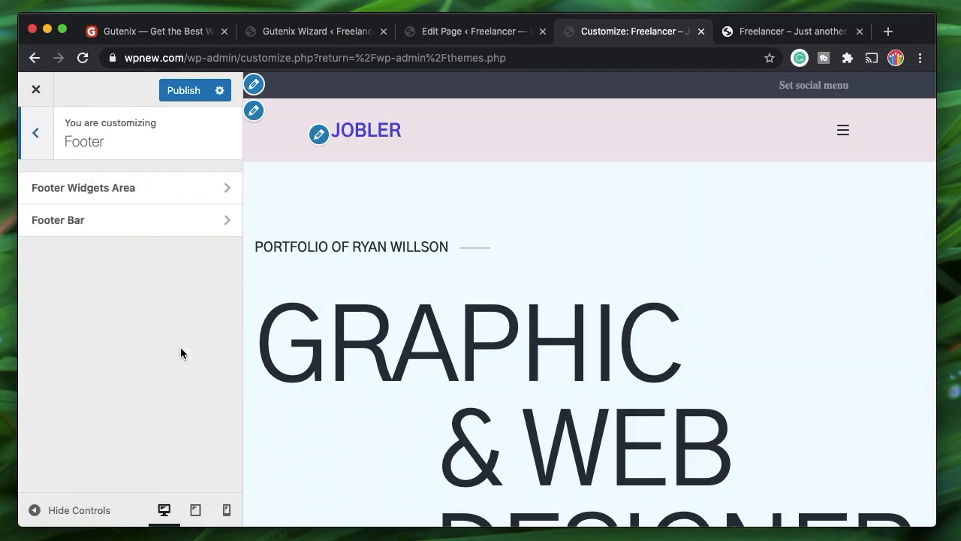
left_click(125, 219)
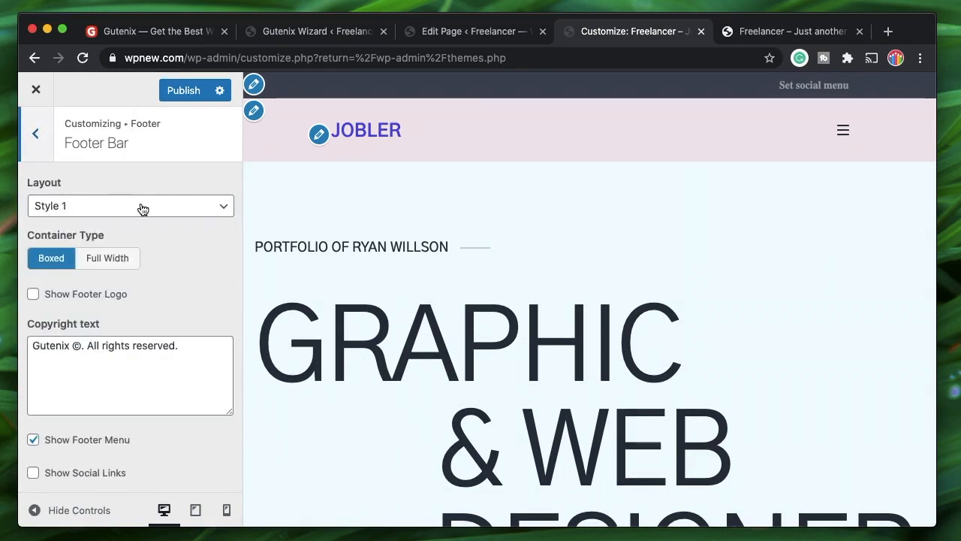
left_click(145, 209)
left_click(148, 212)
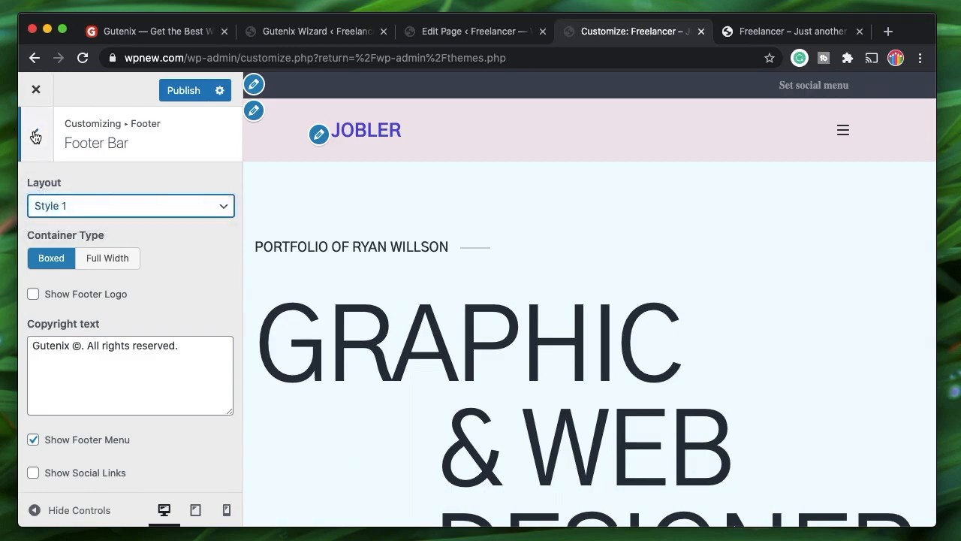
left_click(36, 134)
scroll(417, 293, "down", 10)
scroll(421, 291, "down", 5)
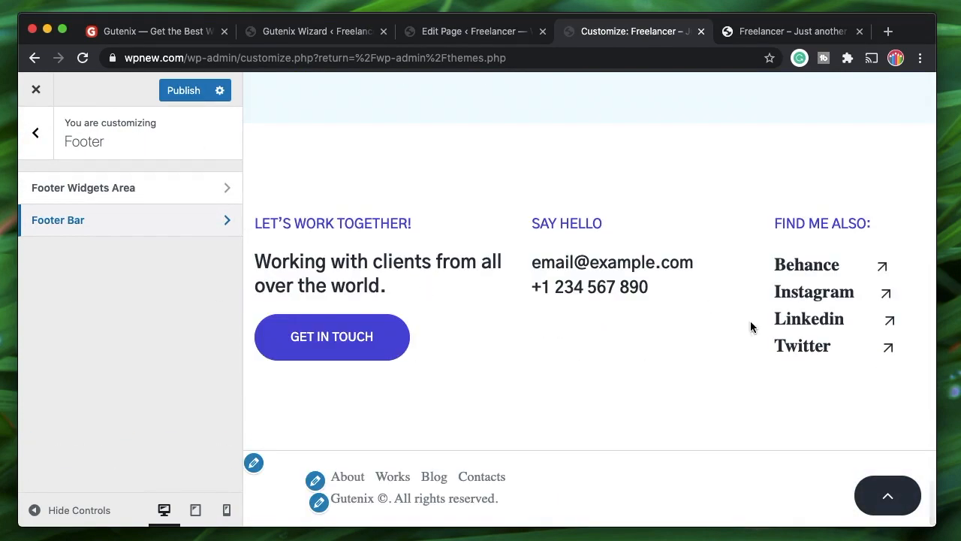
left_click(44, 143)
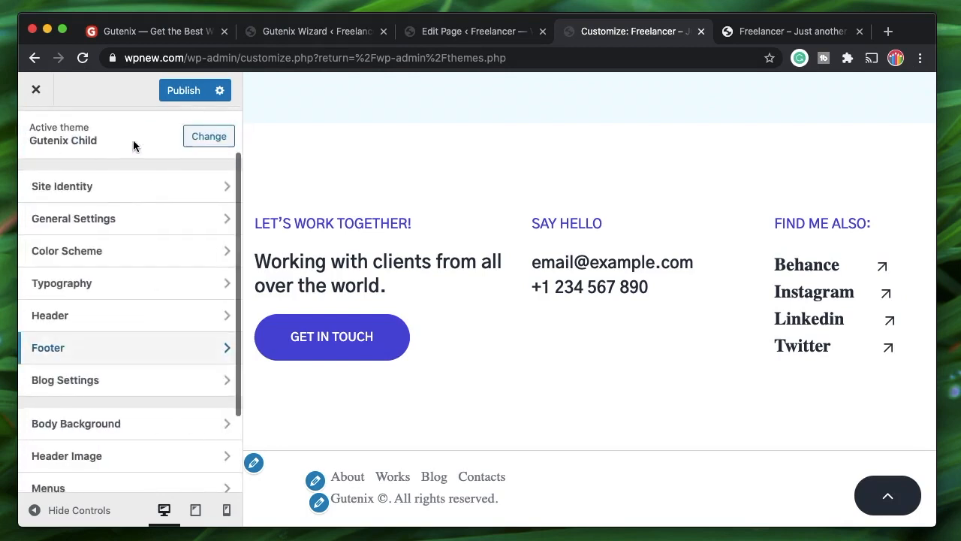
Step: Open the blog page layout settings and load the site's Blog page in the preview
left_click(132, 385)
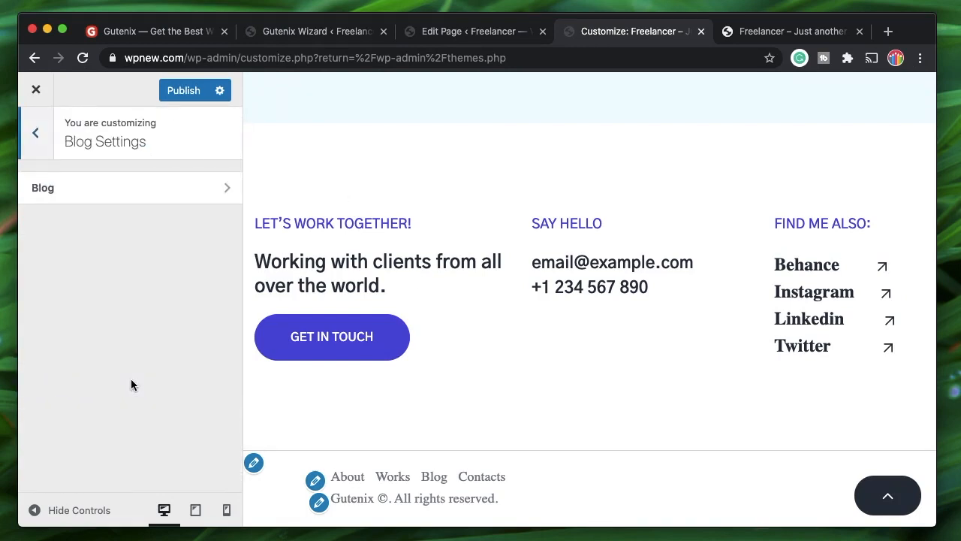
left_click(92, 199)
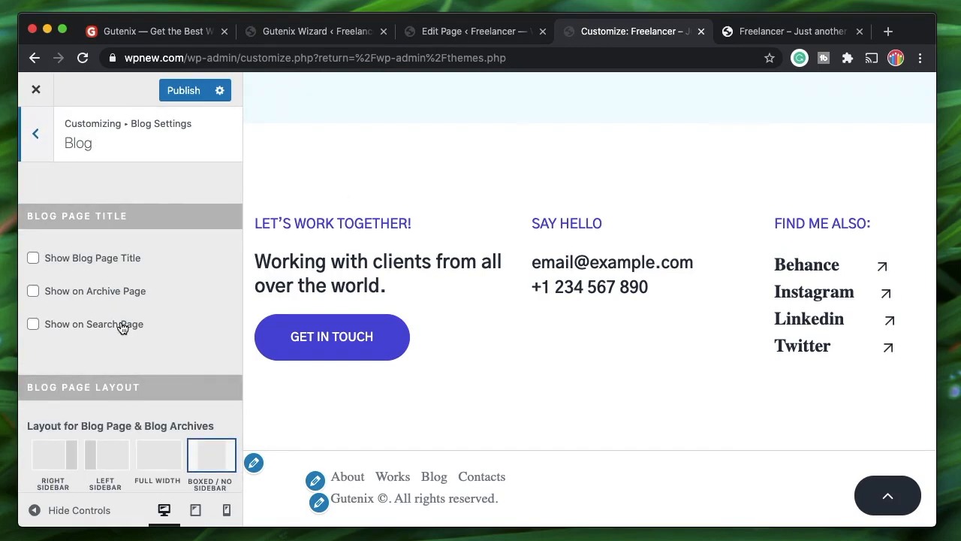
scroll(123, 327, "down", 3)
scroll(140, 415, "down", 3)
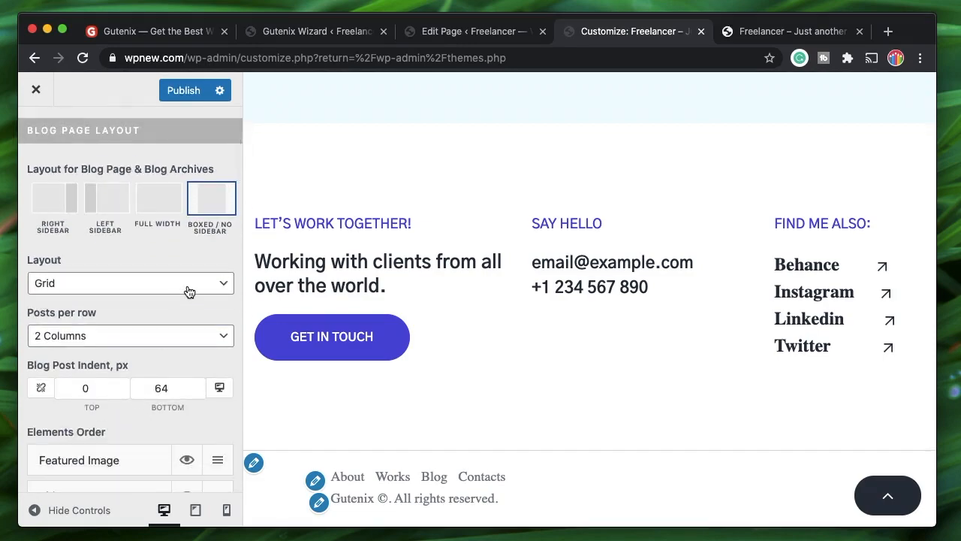
scroll(385, 293, "up", 20)
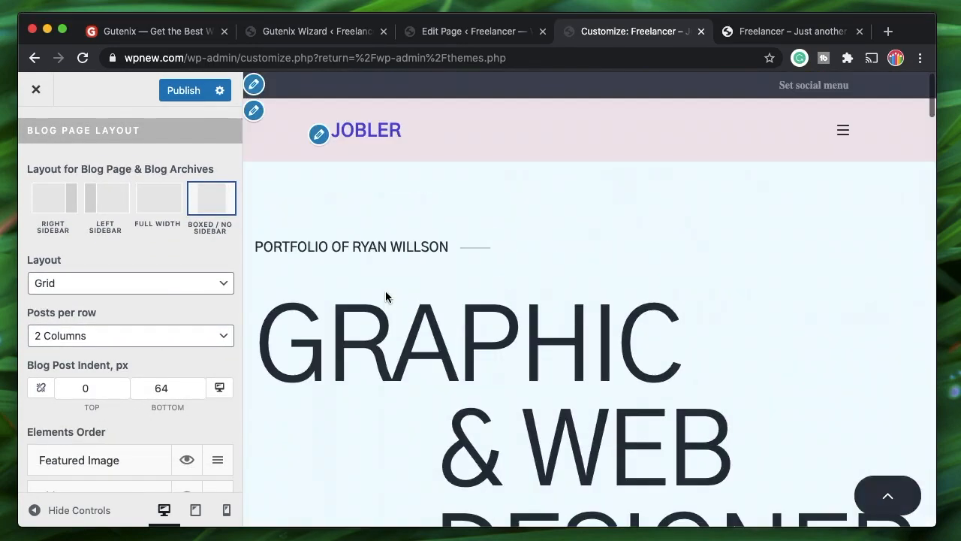
left_click(851, 131)
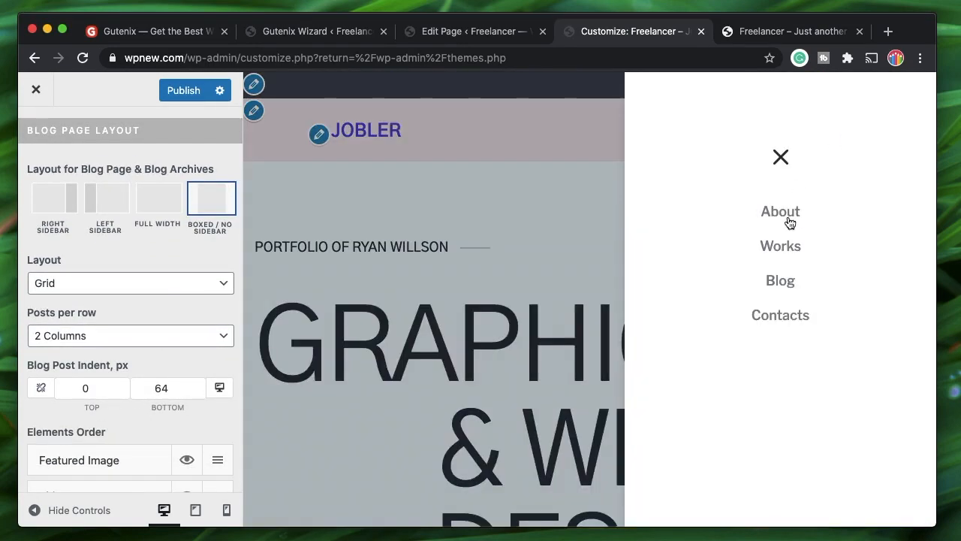
left_click(781, 281)
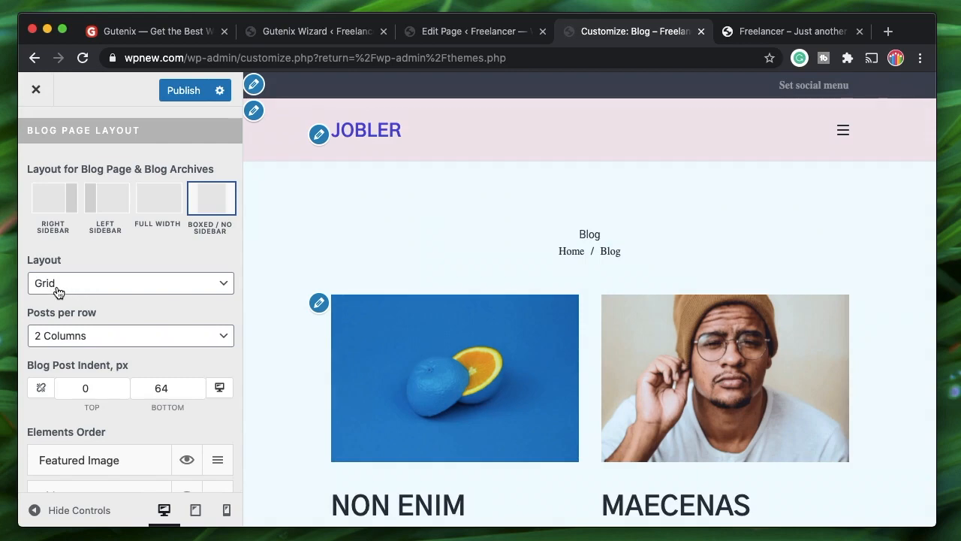
Step: Try the Listing 1 layout for the blog page and look through the posts in the preview
left_click(58, 285)
key("Escape")
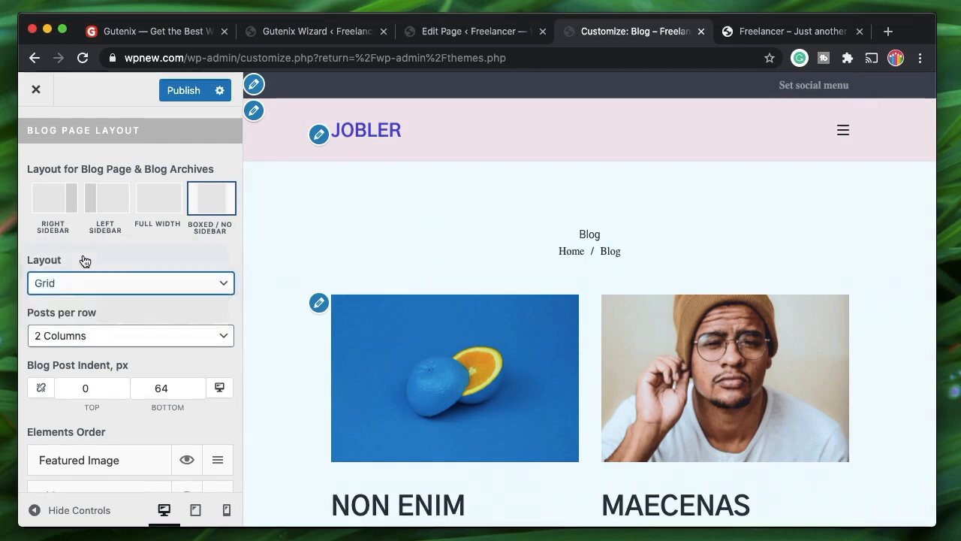
left_click(85, 261)
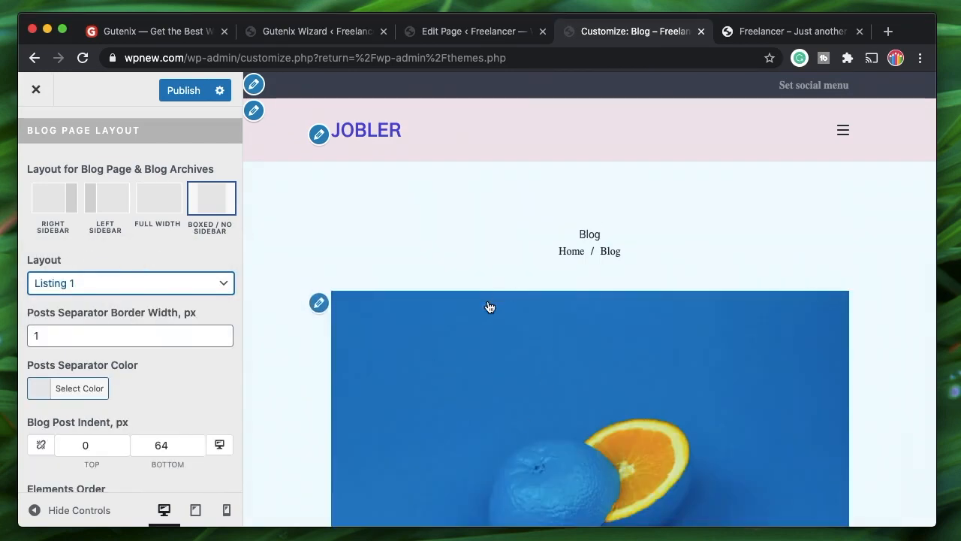
scroll(488, 304, "down", 10)
scroll(488, 304, "down", 10)
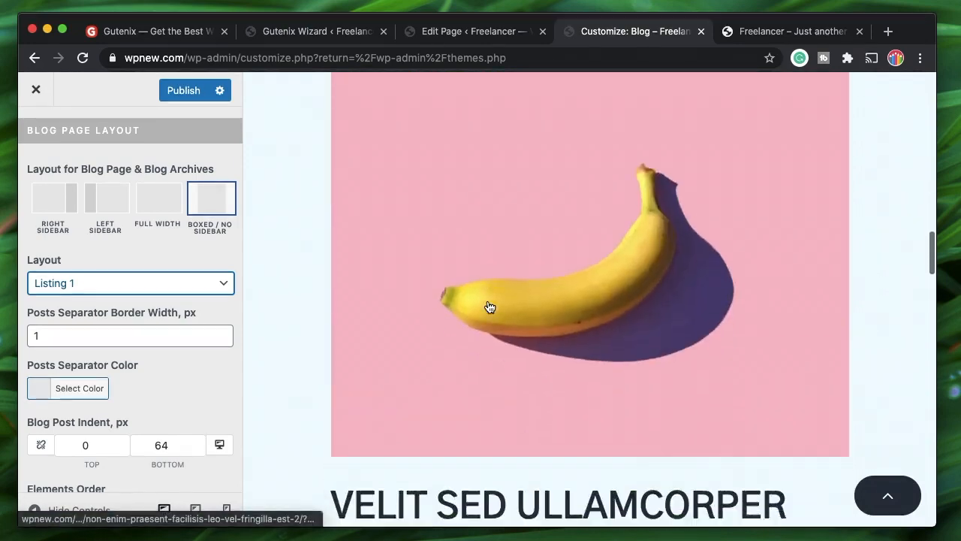
Step: Set the blog page layout to Masonry and review the post arrangement in the preview
left_click(128, 283)
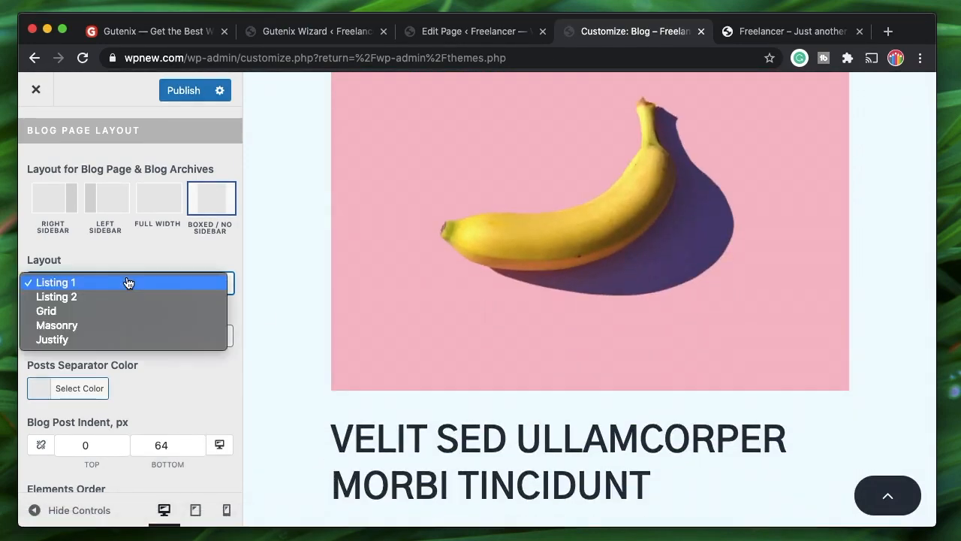
left_click(101, 325)
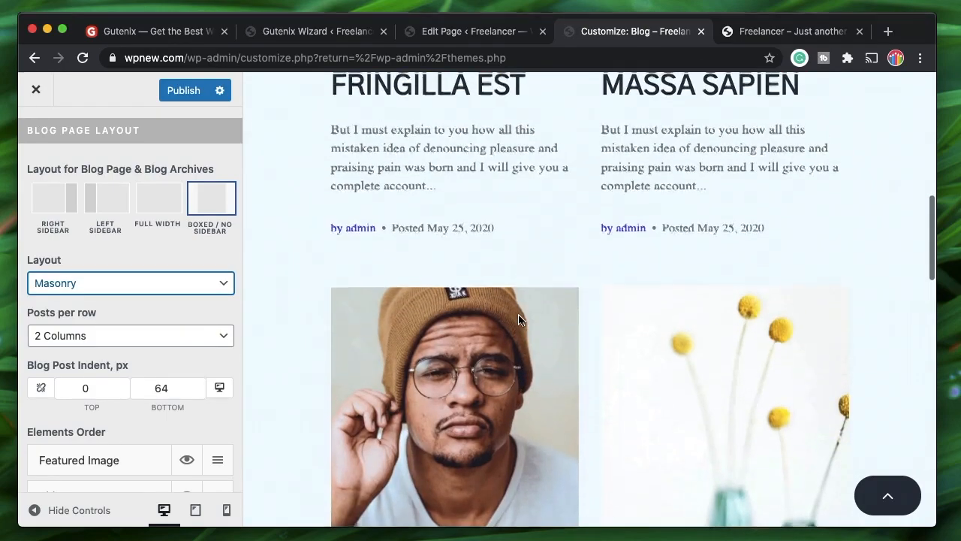
scroll(522, 297, "up", 10)
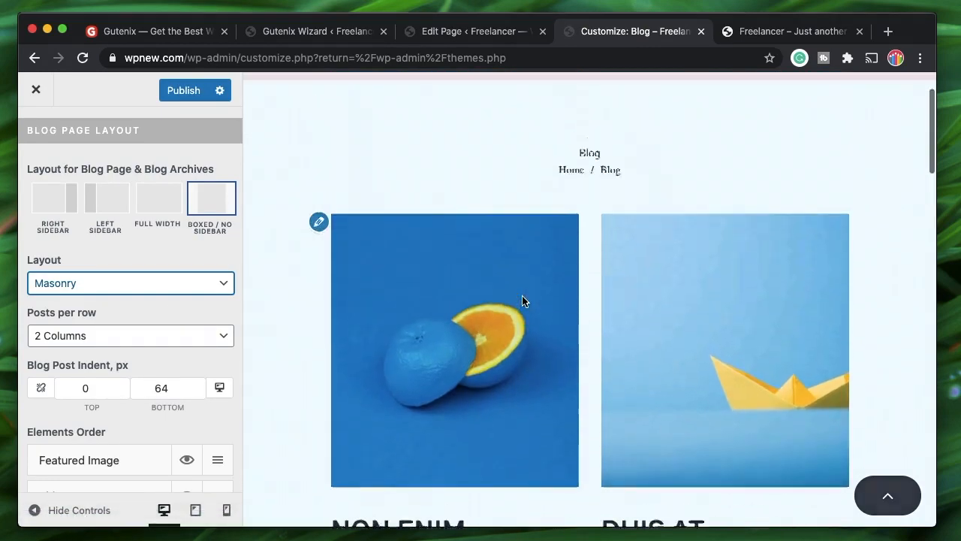
scroll(523, 301, "down", 15)
scroll(522, 300, "up", 8)
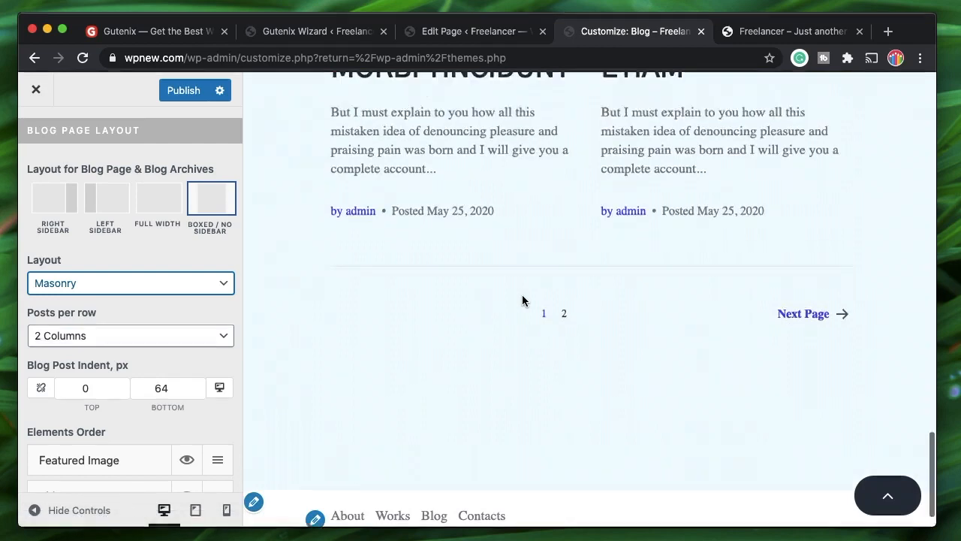
scroll(524, 300, "up", 2)
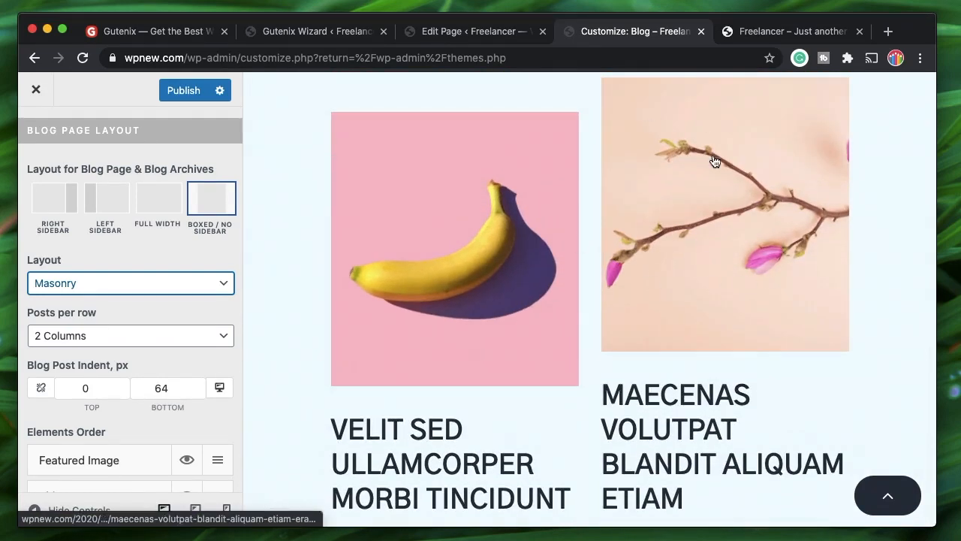
Step: Look through the posts-per-row and layout choices for the blog page without changing either setting
scroll(638, 290, "up", 3)
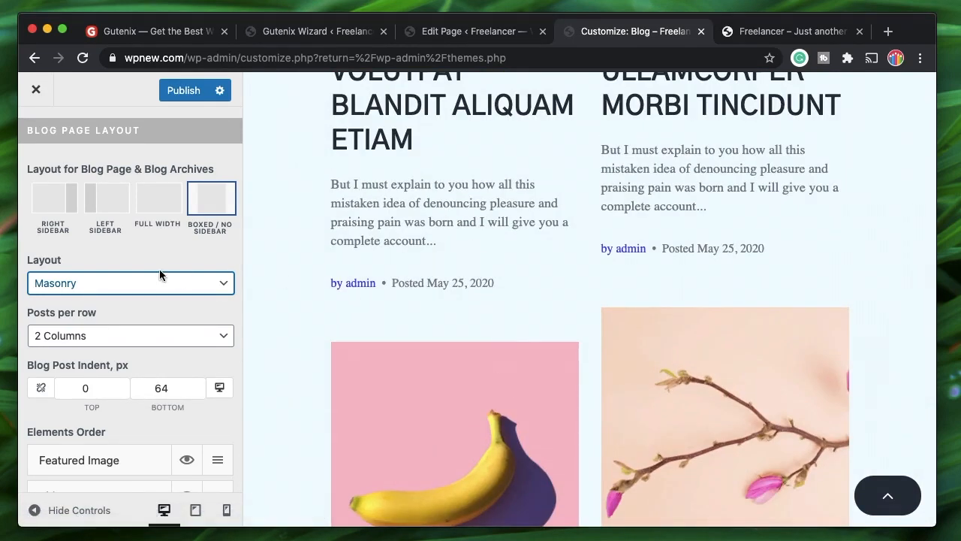
left_click(153, 336)
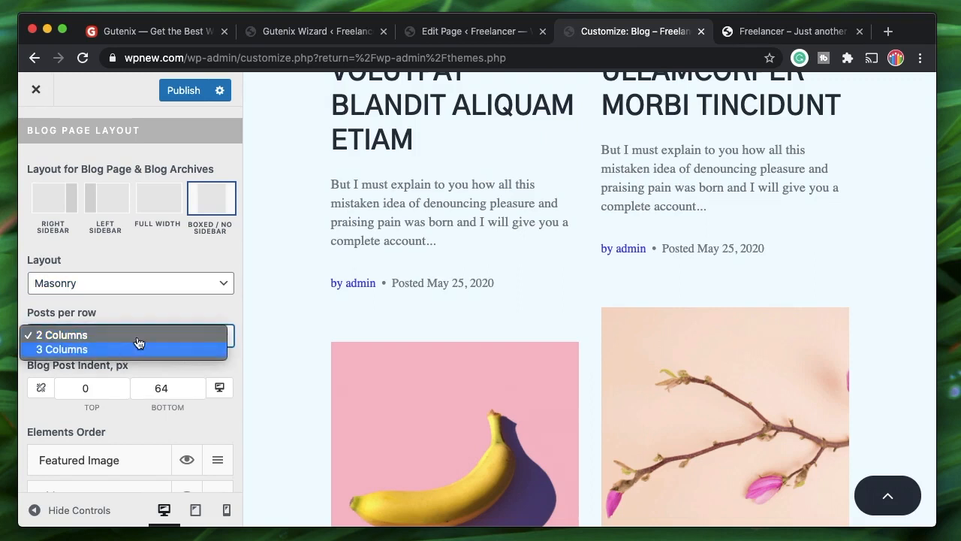
left_click(180, 291)
left_click(180, 291)
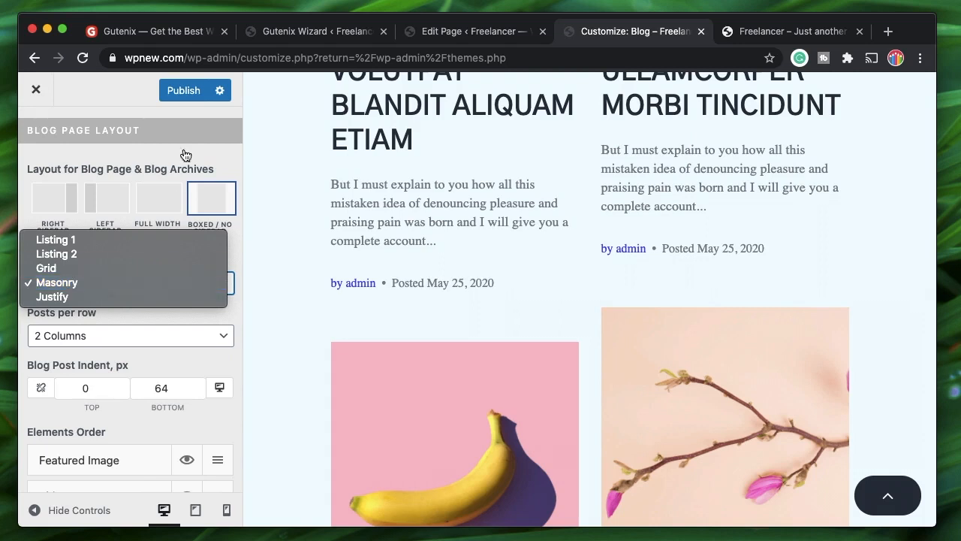
left_click(146, 146)
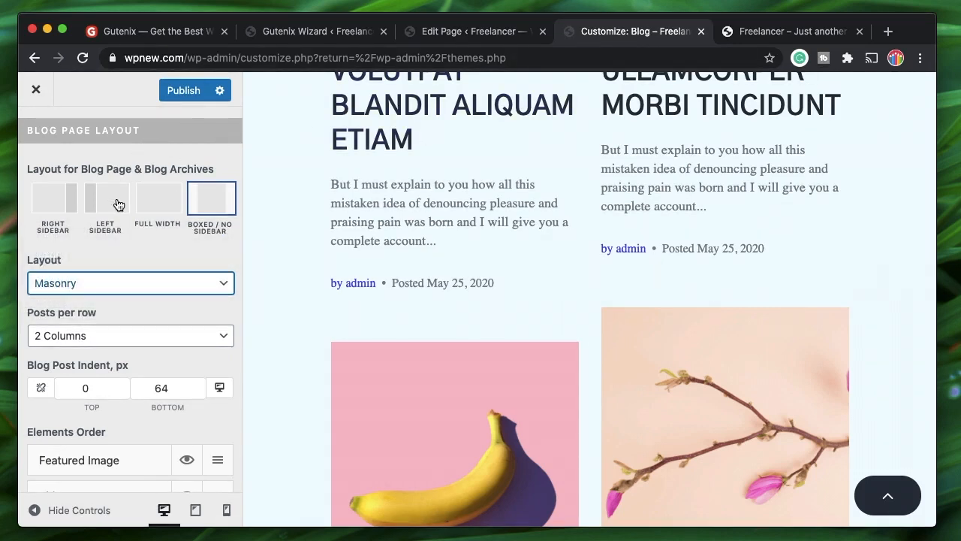
Step: Leave the blog settings and set the body background color, trying white before choosing green #81d742
scroll(79, 142, "up", 4)
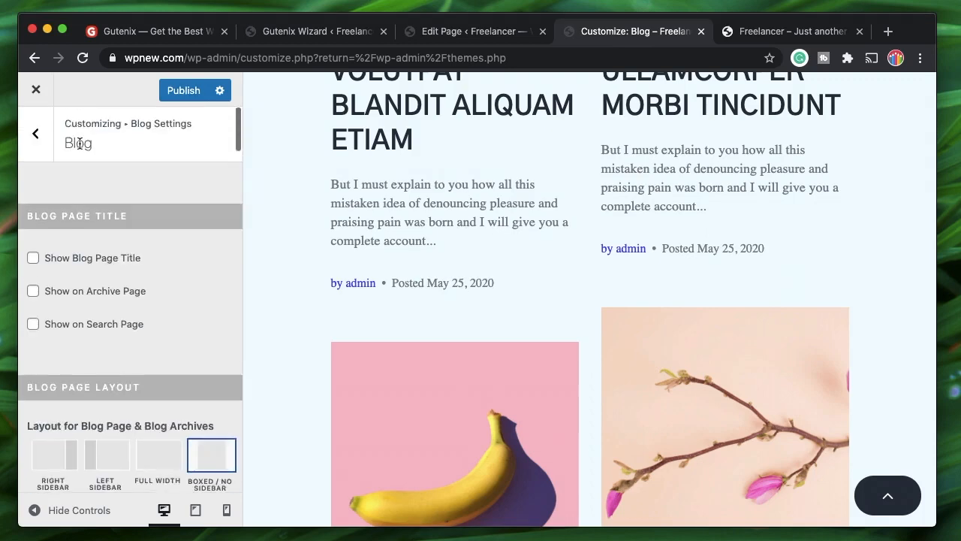
left_click(34, 135)
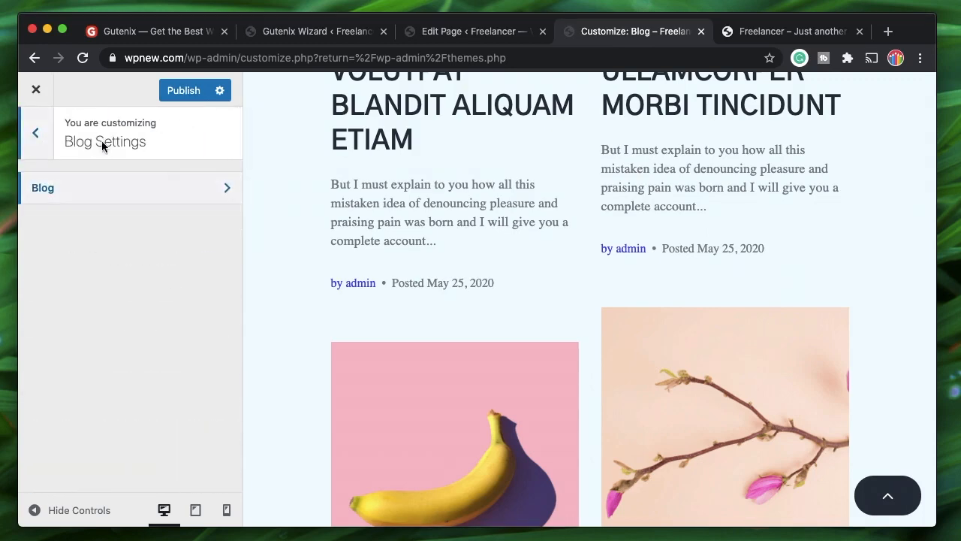
left_click(37, 133)
scroll(130, 407, "down", 3)
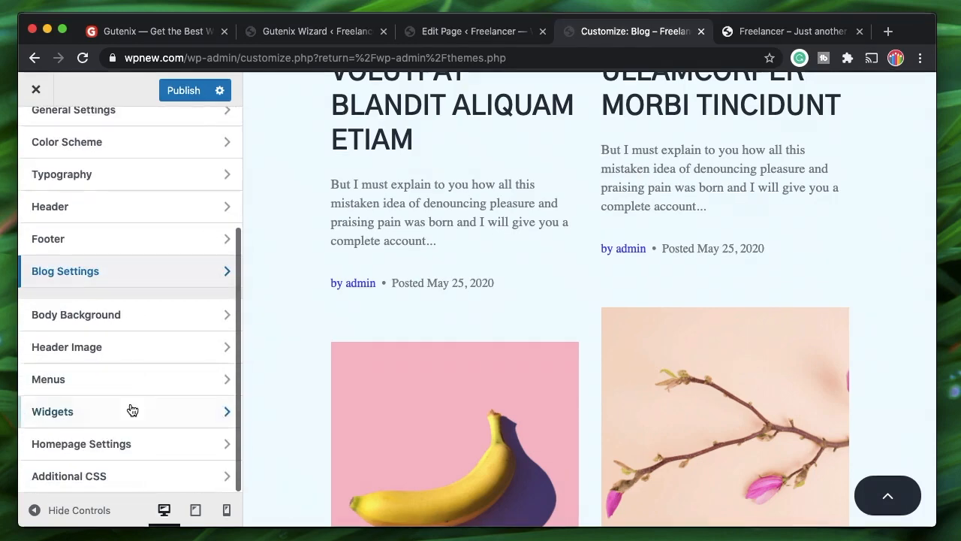
left_click(178, 318)
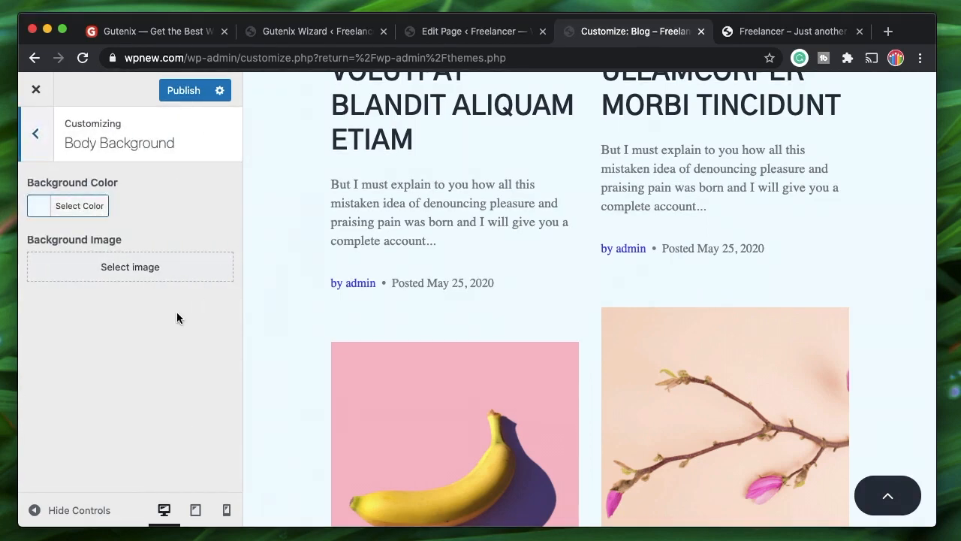
left_click(79, 208)
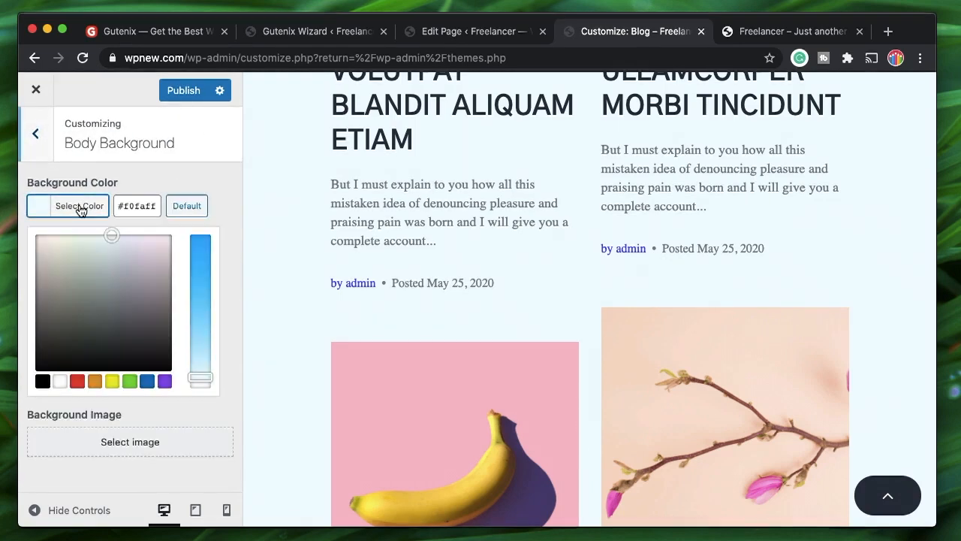
left_click(60, 382)
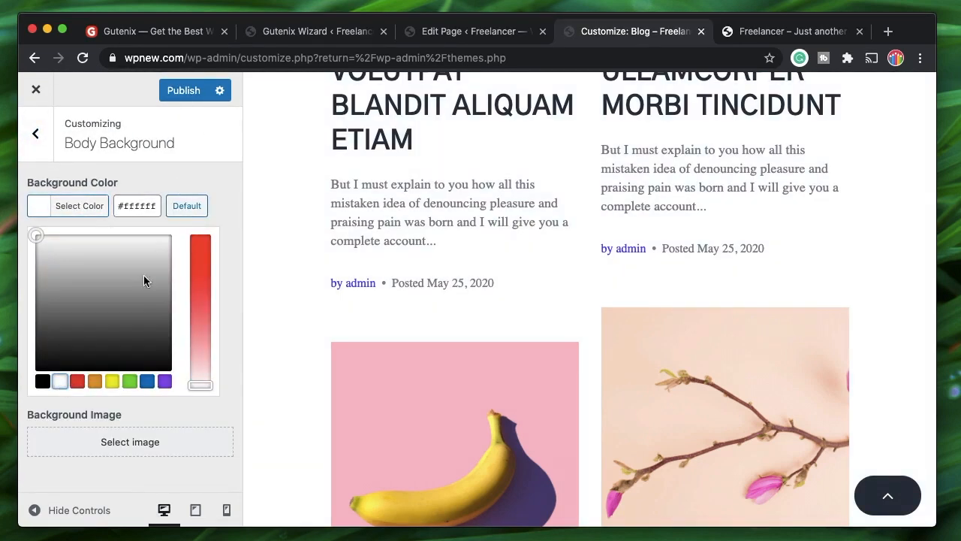
left_click(130, 381)
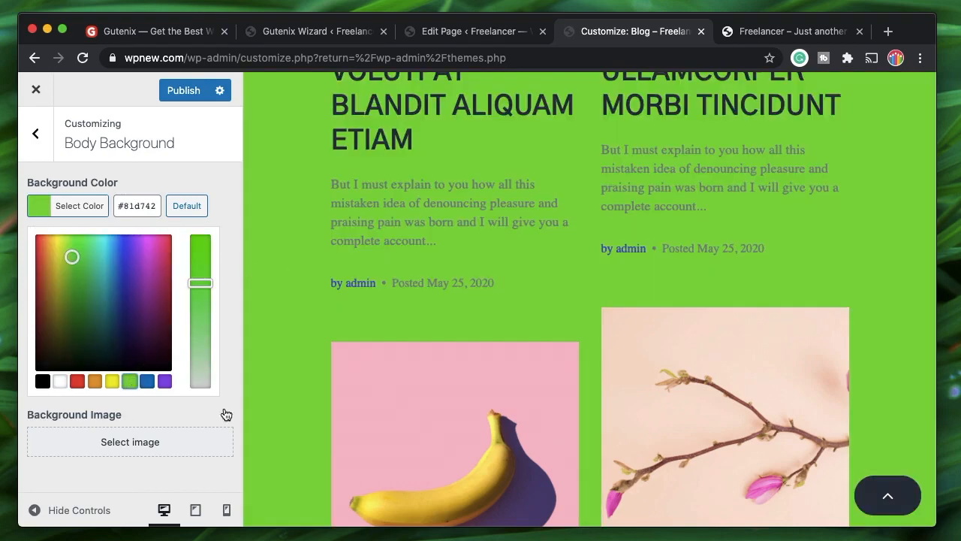
Step: Add Rectangle-4-6.png from the media library as the header image, cropped to the suggested strip
left_click(35, 133)
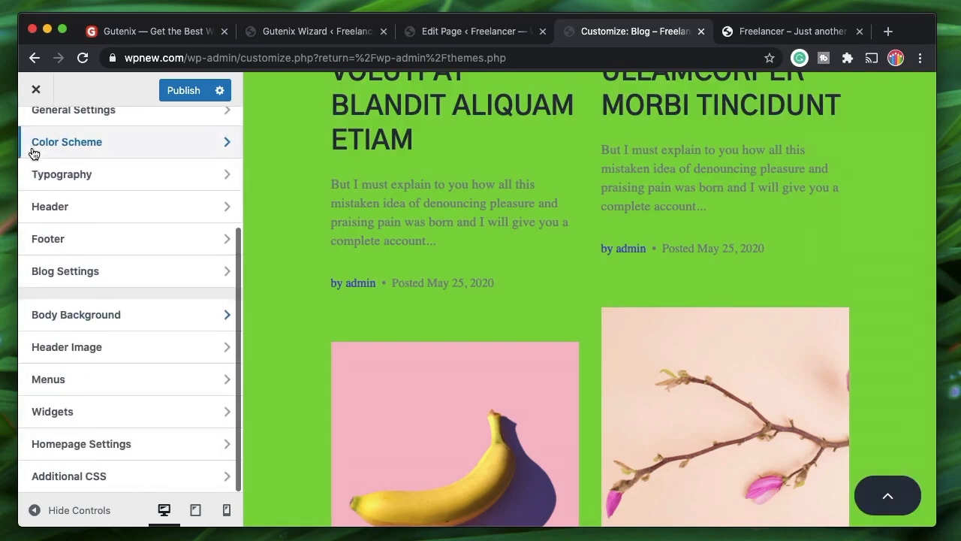
left_click(132, 350)
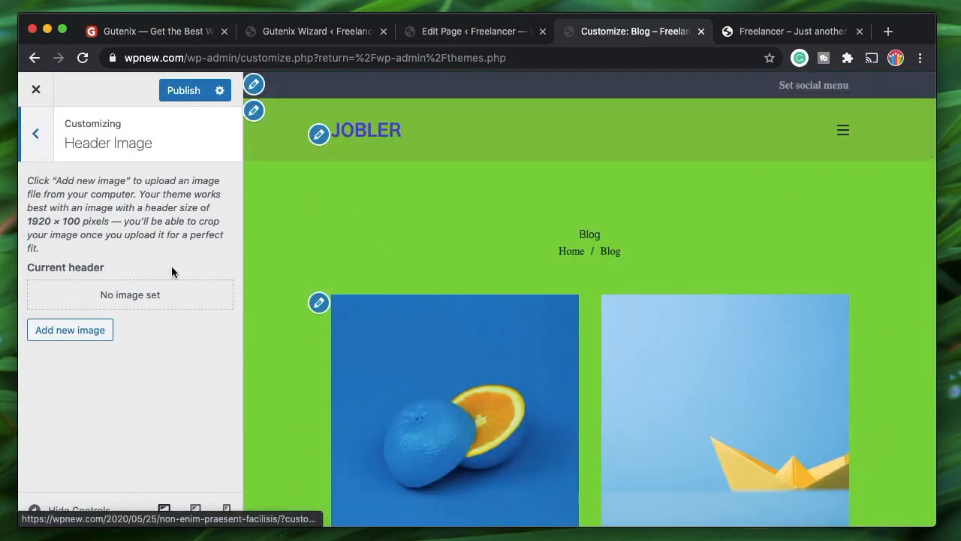
left_click(80, 335)
left_click(654, 376)
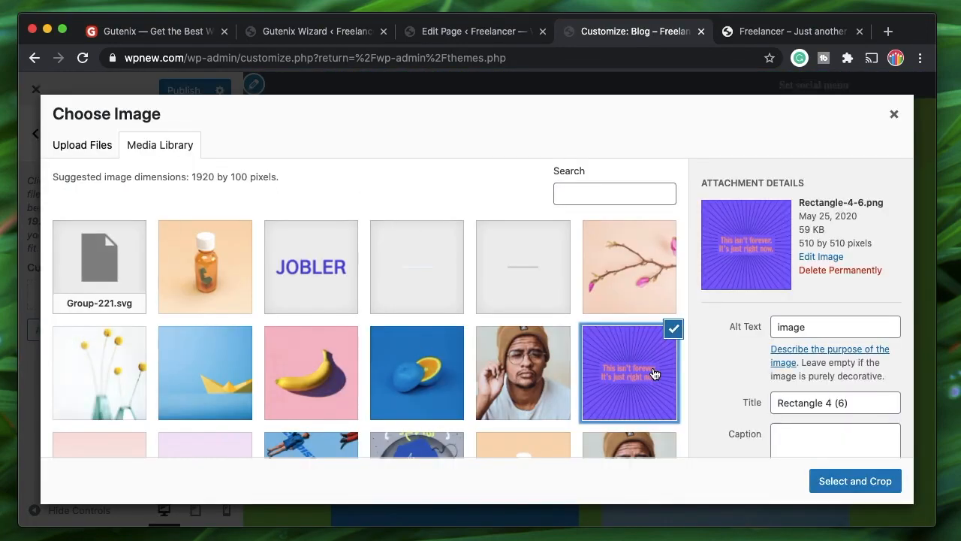
left_click(856, 481)
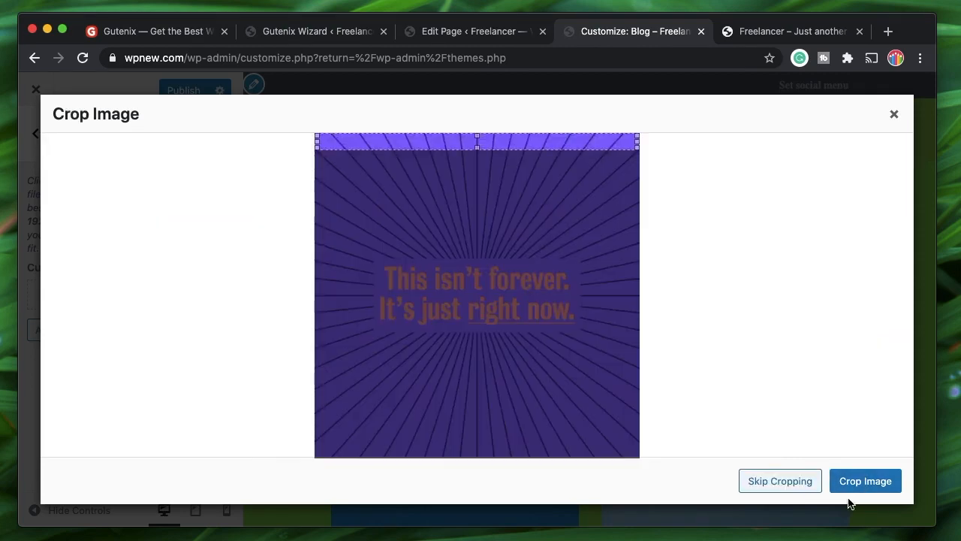
left_click(862, 485)
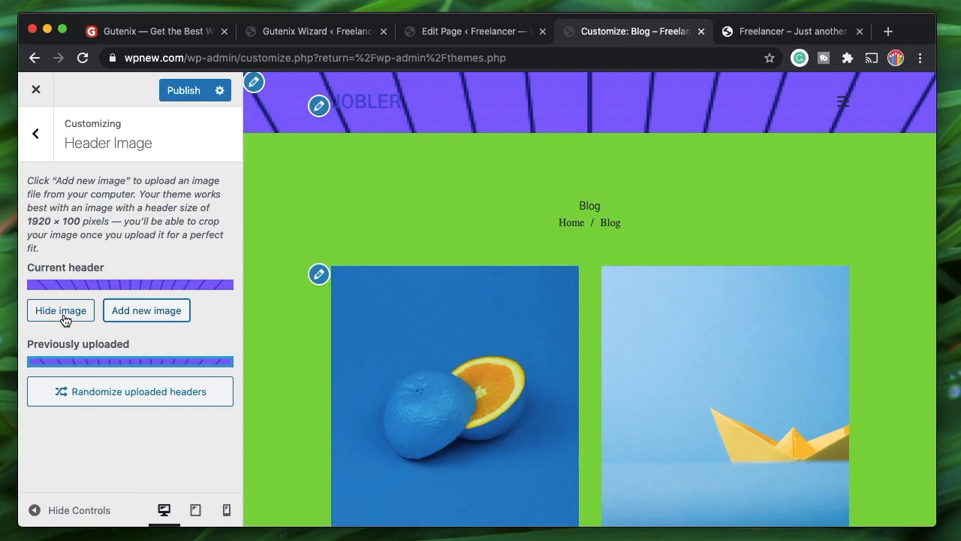
Step: Randomize the uploaded header images and try the site's menu in the page preview
left_click(159, 394)
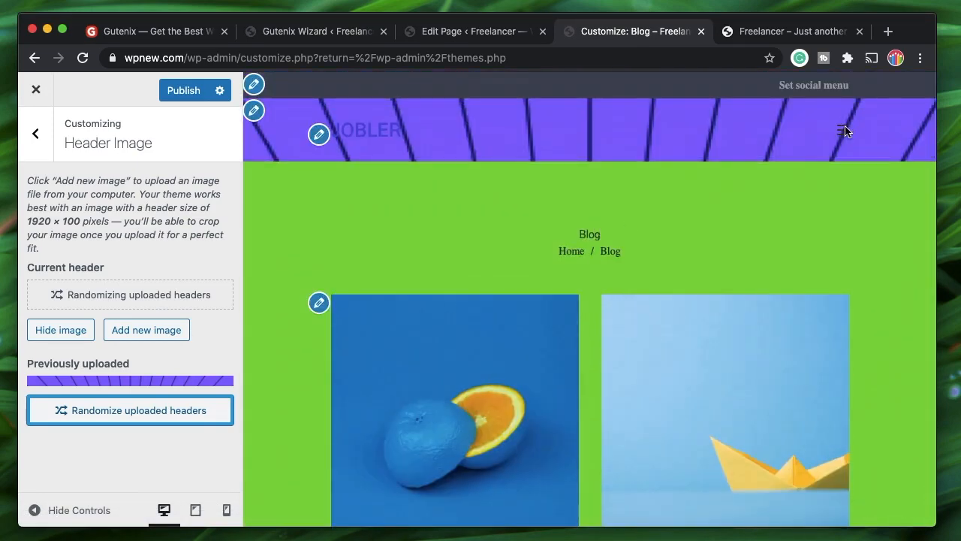
left_click(844, 130)
left_click(778, 155)
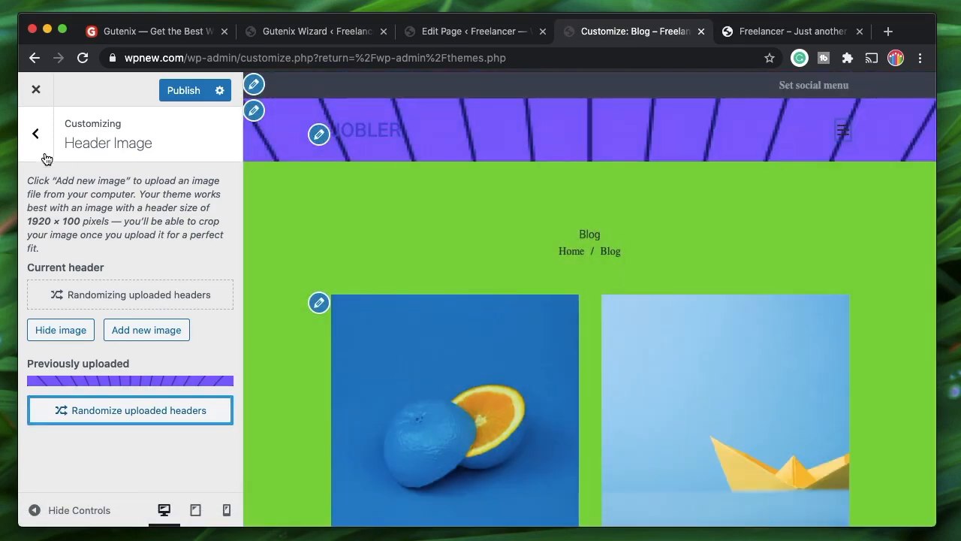
Step: Return to the main customizer settings and publish the site changes
left_click(46, 159)
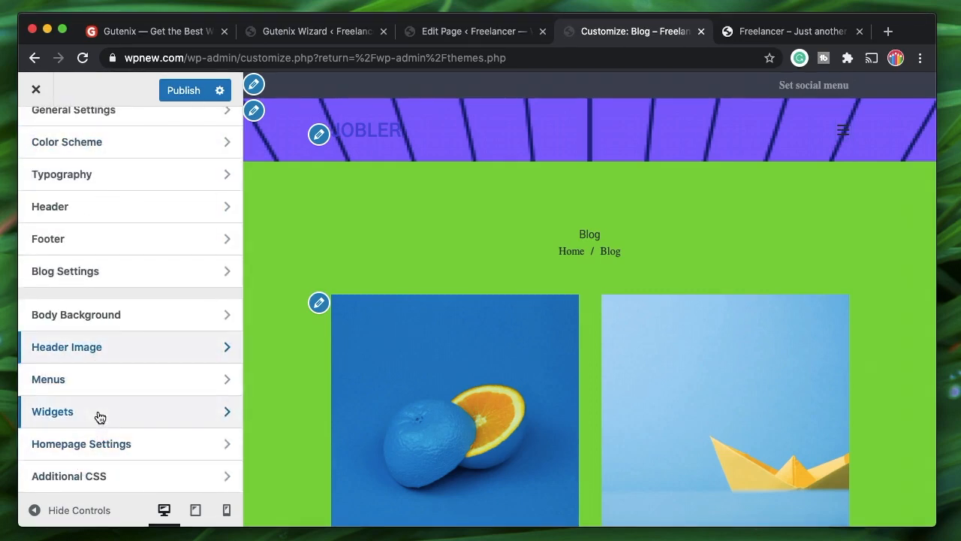
scroll(103, 377, "up", 3)
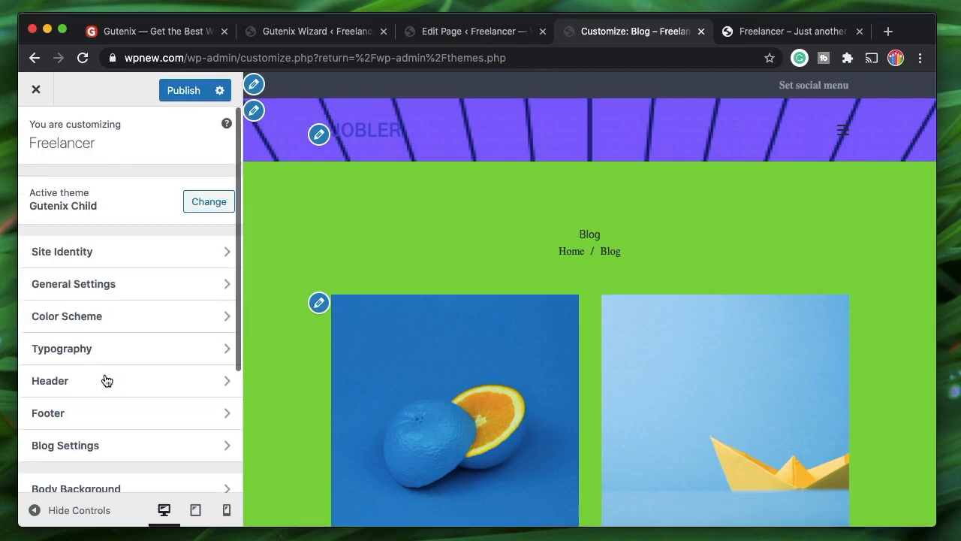
left_click(188, 90)
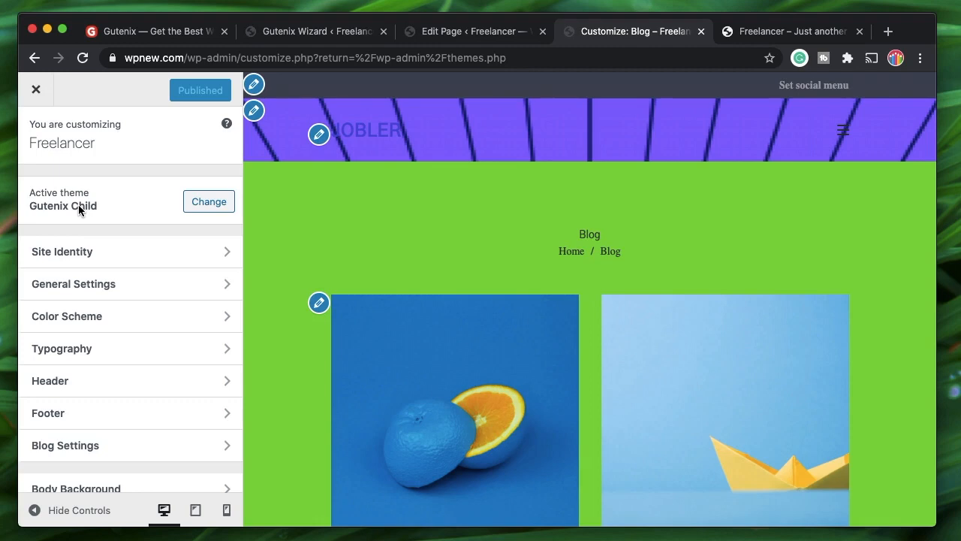
Step: Revisit the Starter Sites page of the Gutenix Wizard and return to the Customizer
left_click(321, 33)
scroll(205, 387, "up", 10)
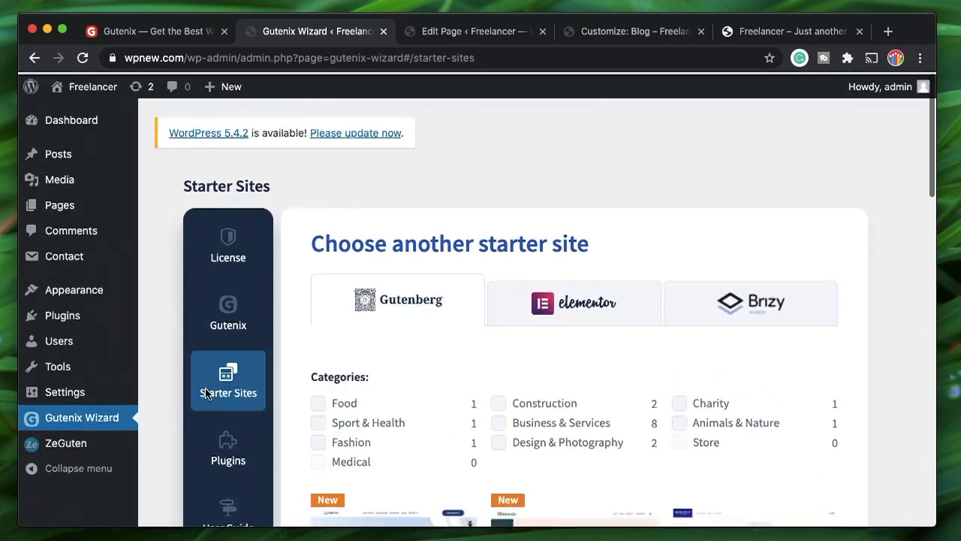
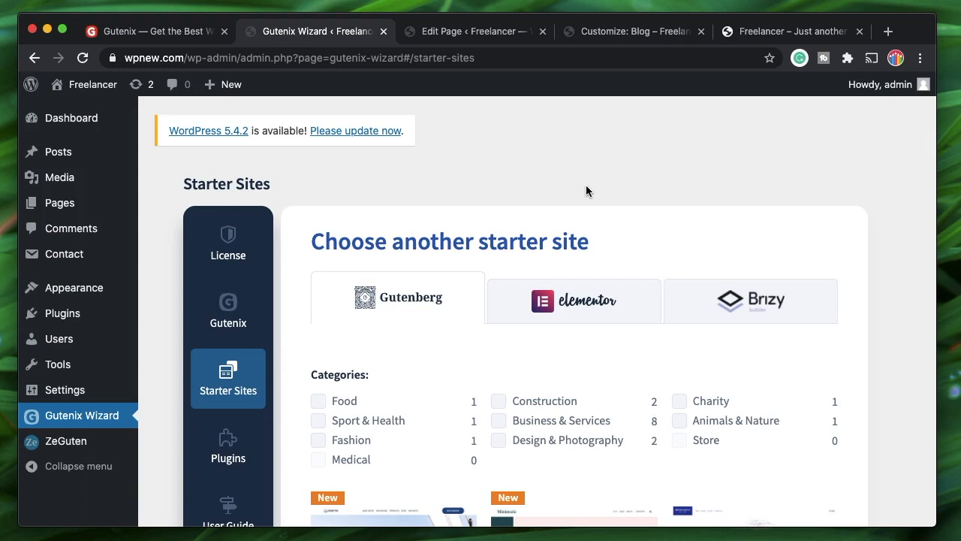
left_click(640, 33)
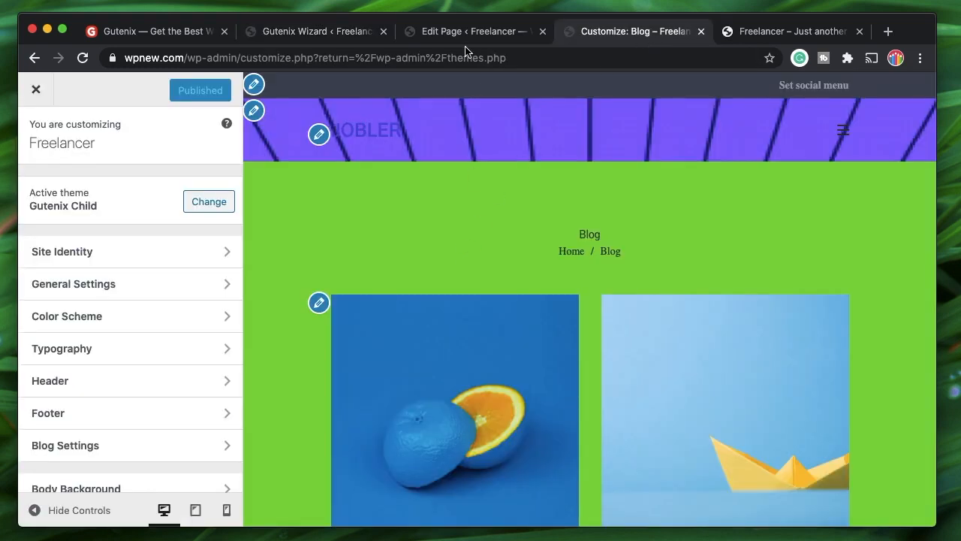
Step: Switch to the 404 page in the block editor, dismiss the autosave notice and look over the page content
left_click(447, 34)
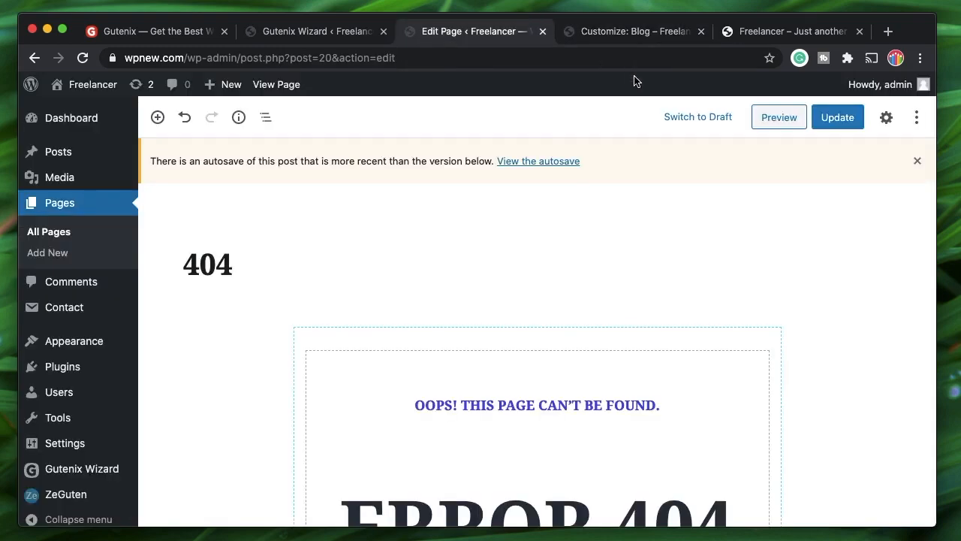
left_click(630, 246)
left_click(916, 162)
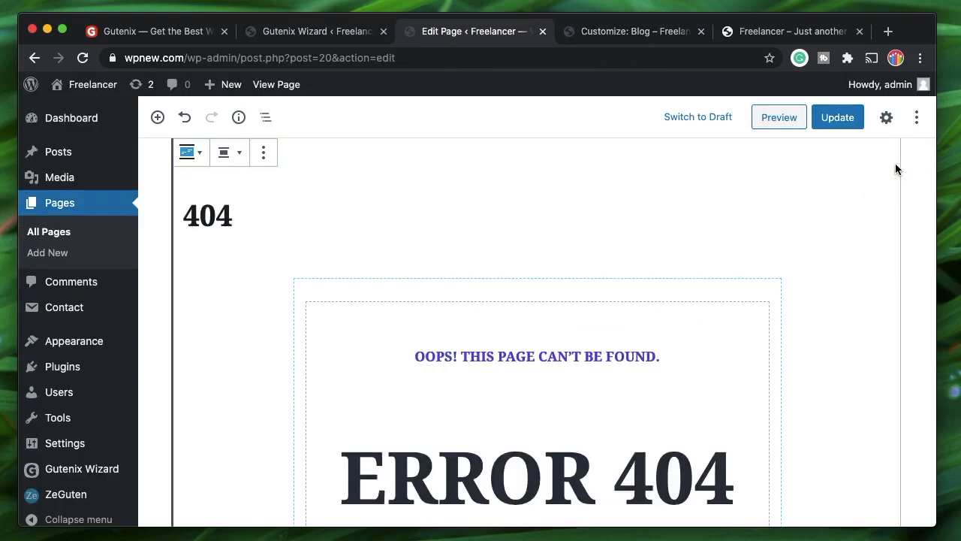
scroll(625, 244, "down", 10)
scroll(625, 244, "up", 10)
Step: Select the page's Back to home Button block through the block navigation
left_click(323, 323)
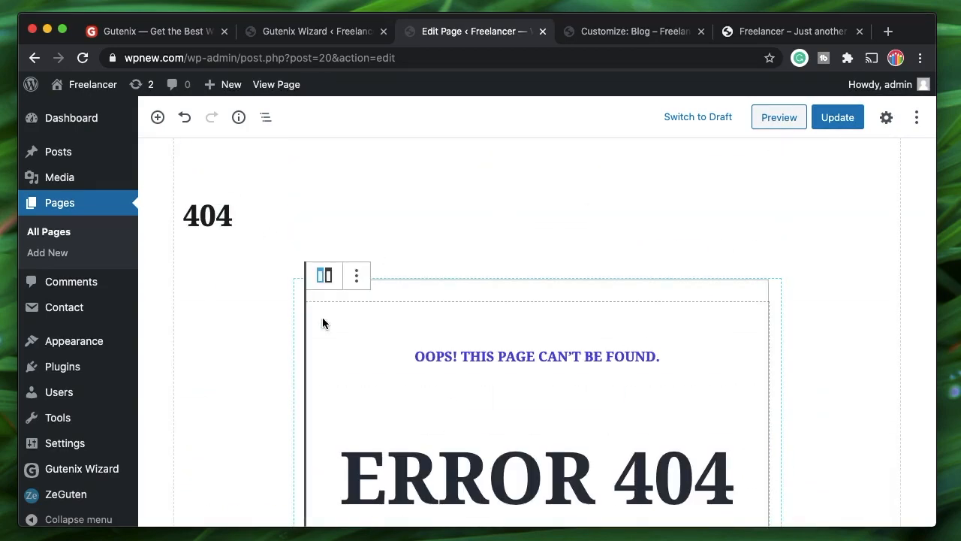
left_click(265, 116)
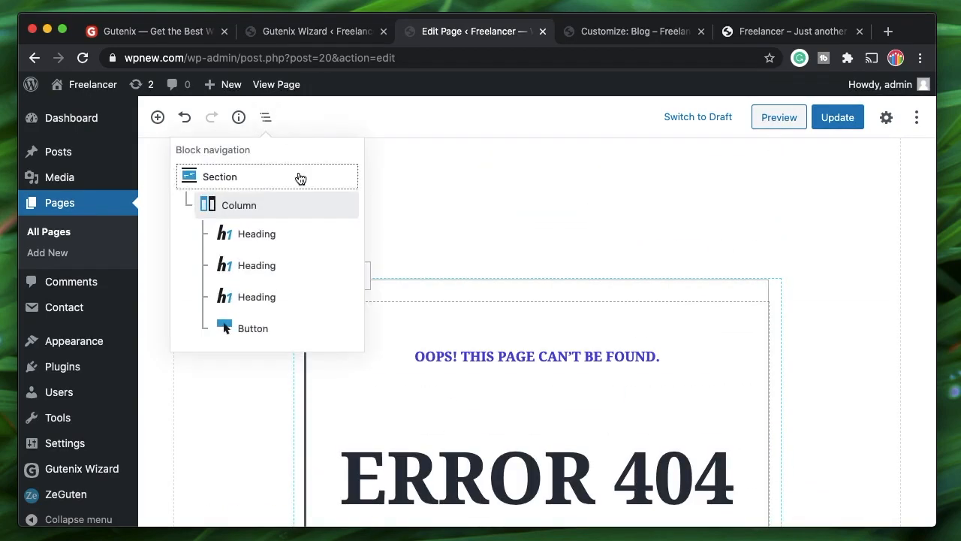
left_click(256, 326)
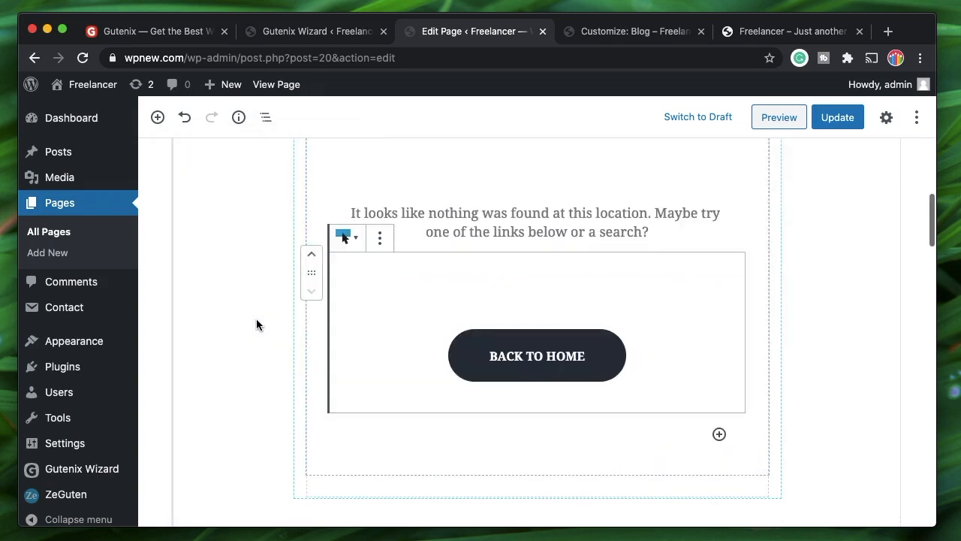
Step: Show the Back to home button's general settings and set its size to Full Width (100%)
left_click(887, 118)
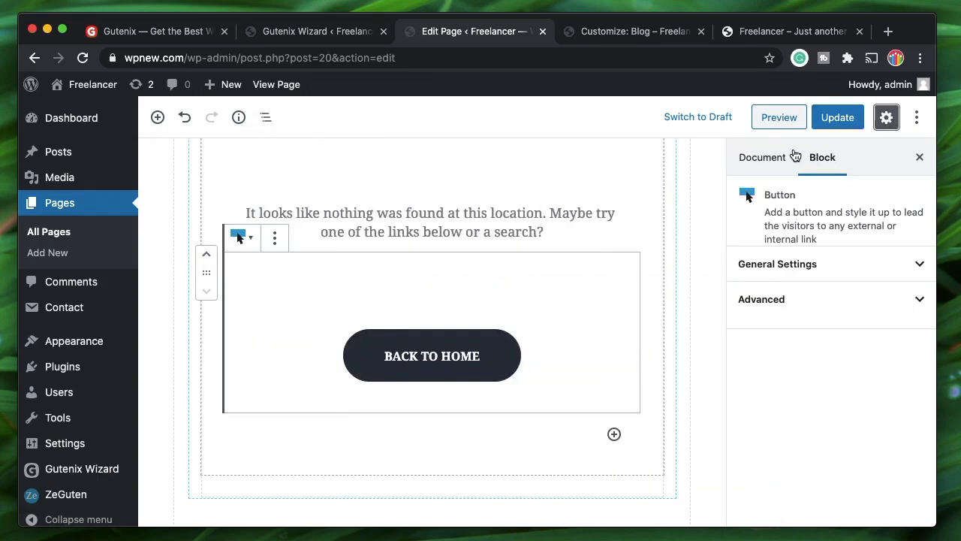
left_click(849, 270)
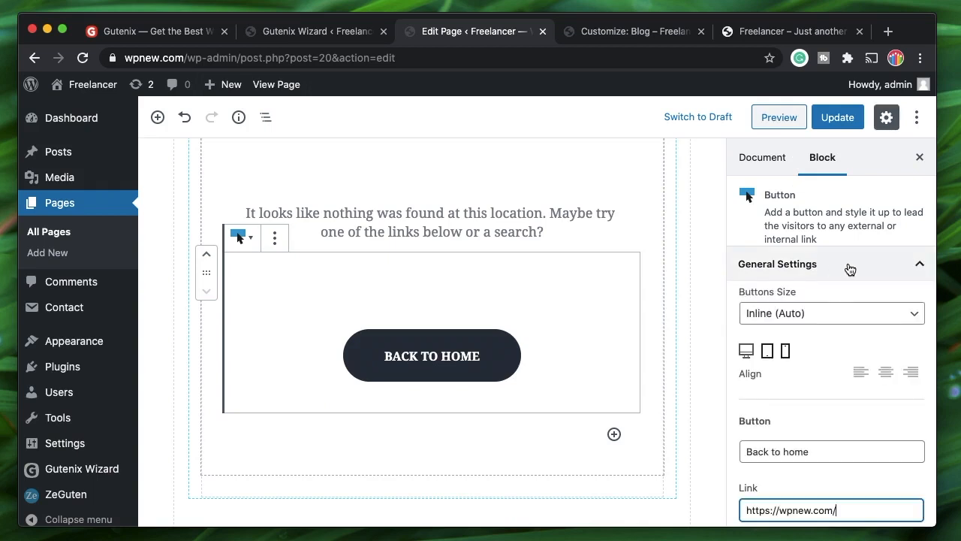
left_click(847, 315)
left_click(843, 326)
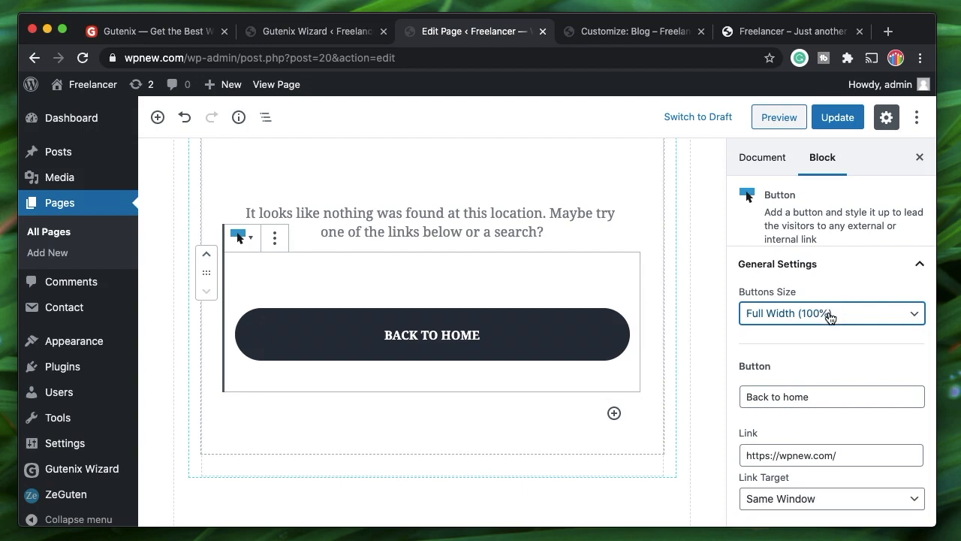
left_click(829, 316)
left_click(829, 314)
Step: Look over the Back to home button's text, link and typography settings
scroll(824, 410, "down", 3)
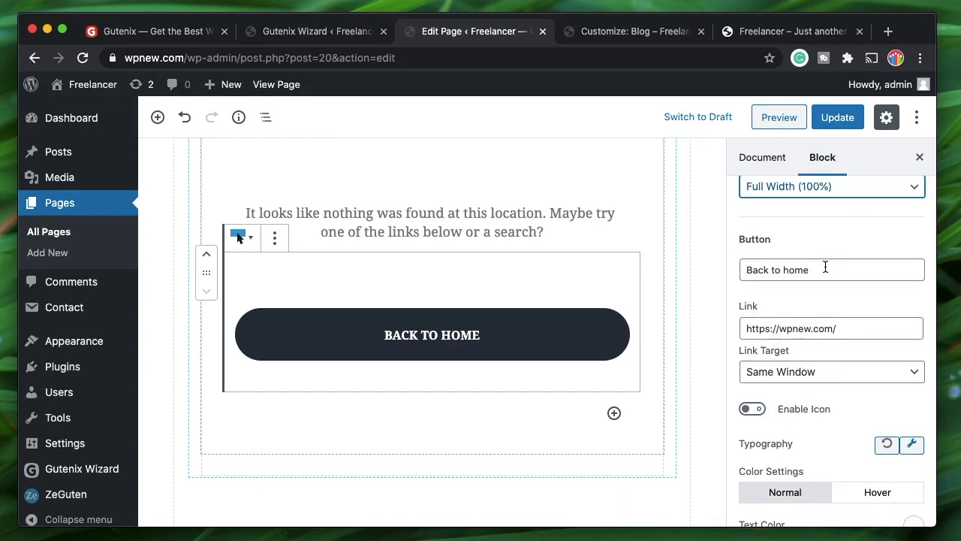
scroll(842, 338, "down", 2)
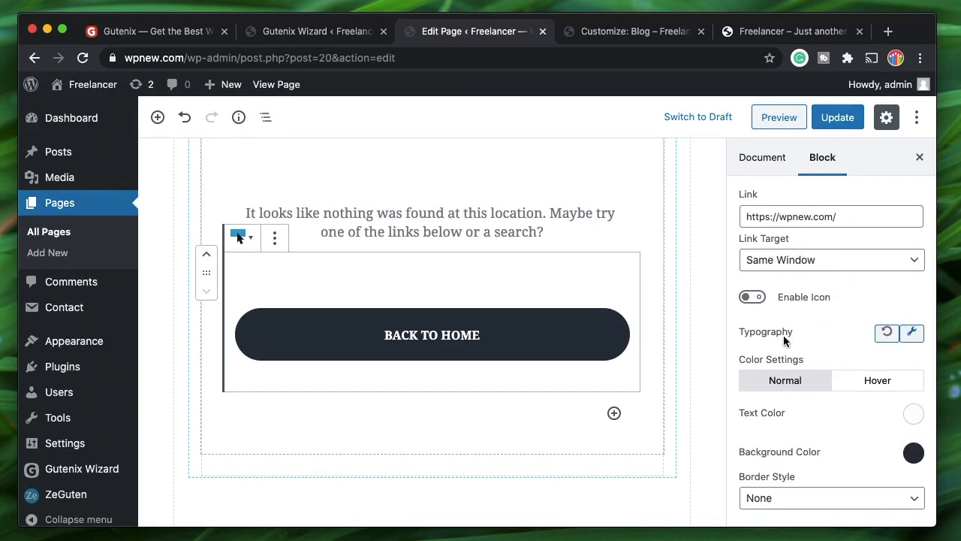
left_click(912, 335)
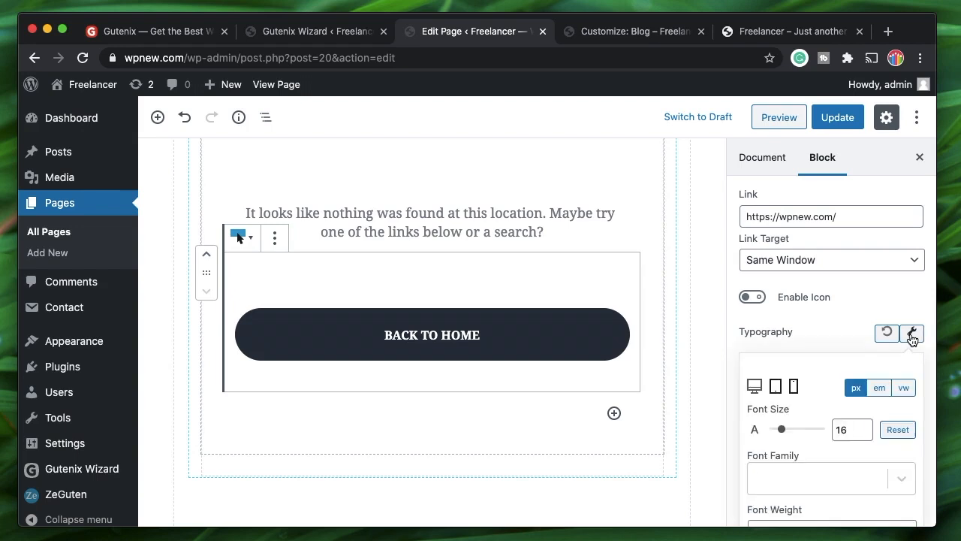
left_click(912, 337)
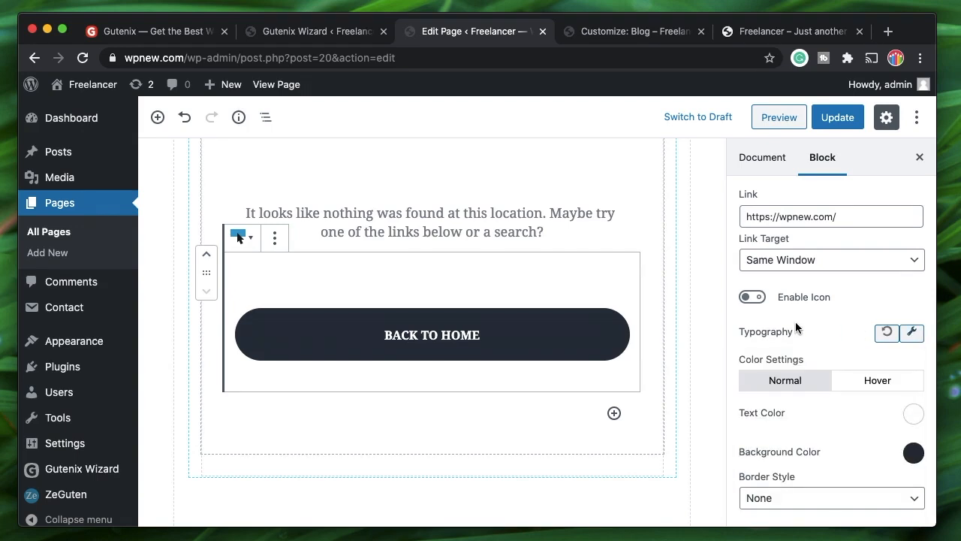
scroll(795, 321, "up", 3)
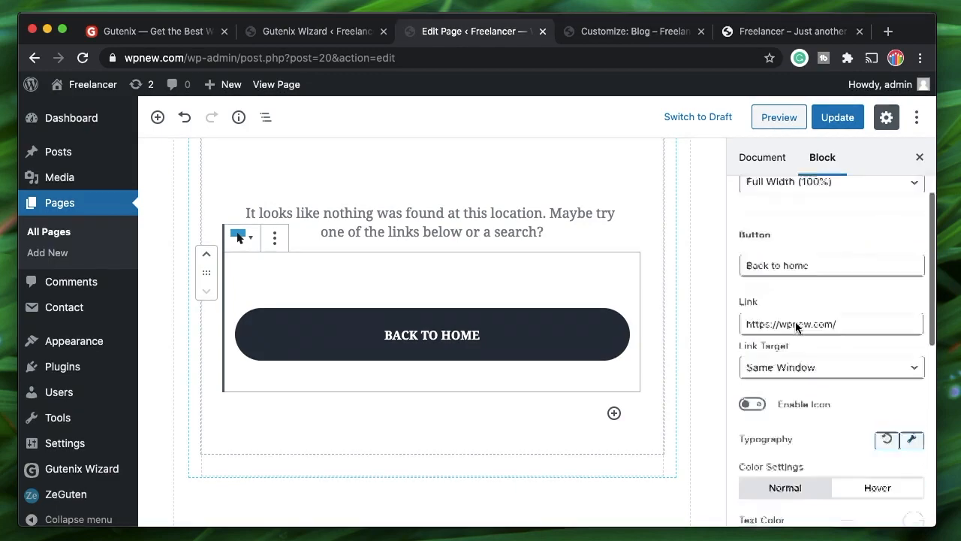
scroll(795, 322, "down", 4)
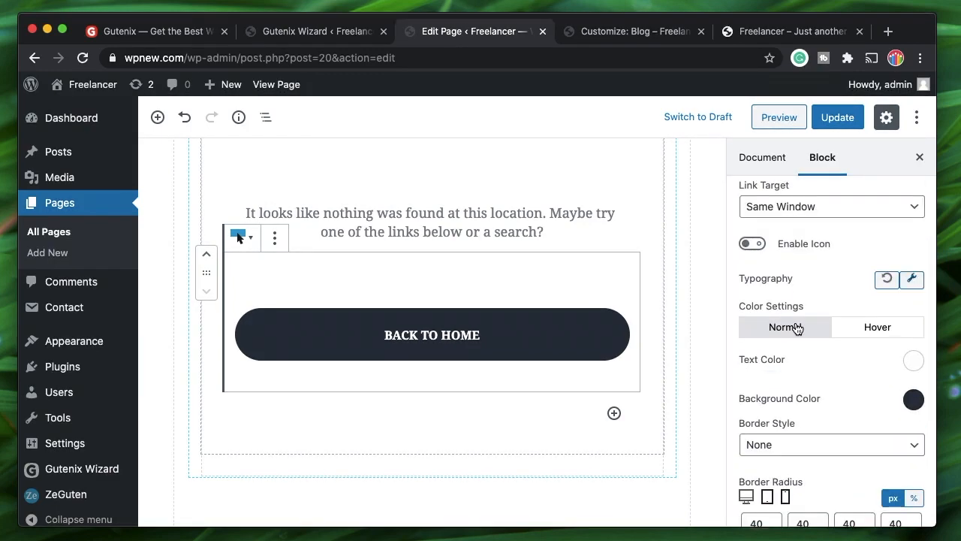
Step: Examine the Back to home button's hover colours, border radius, padding, margin and advanced positioning options
left_click(858, 331)
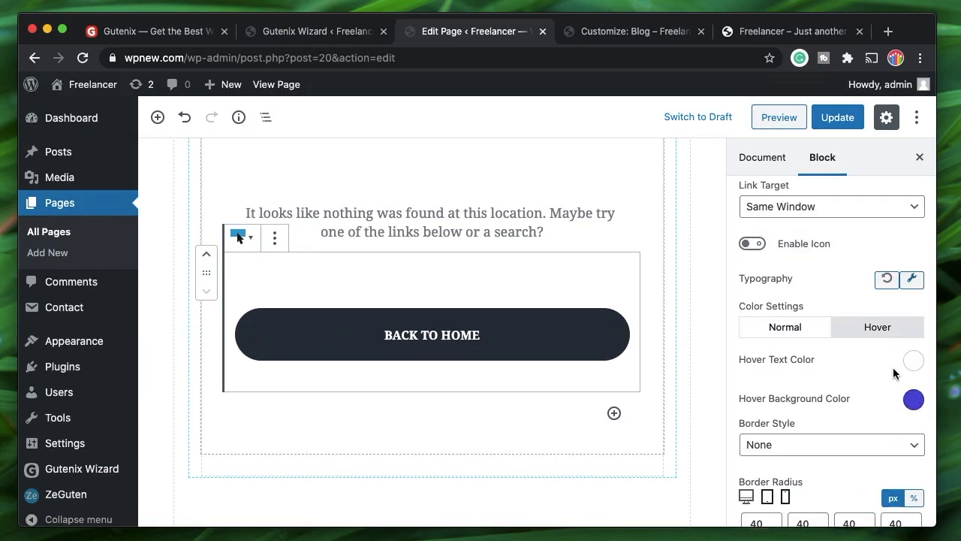
scroll(861, 407, "down", 5)
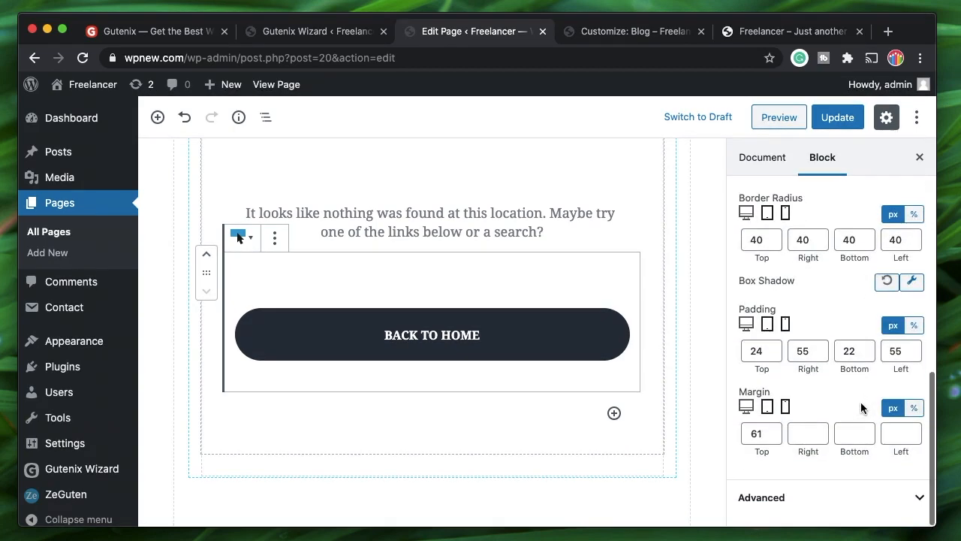
left_click(845, 497)
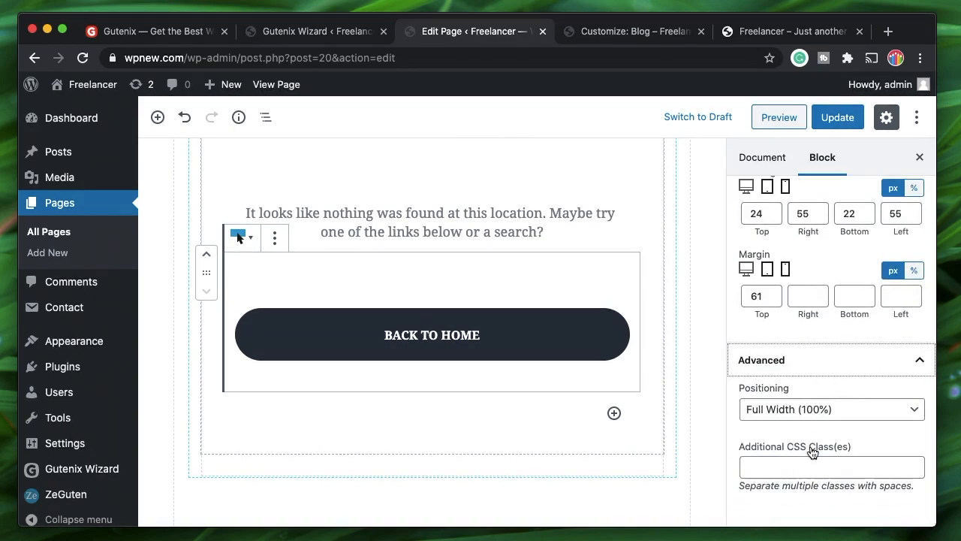
left_click(865, 409)
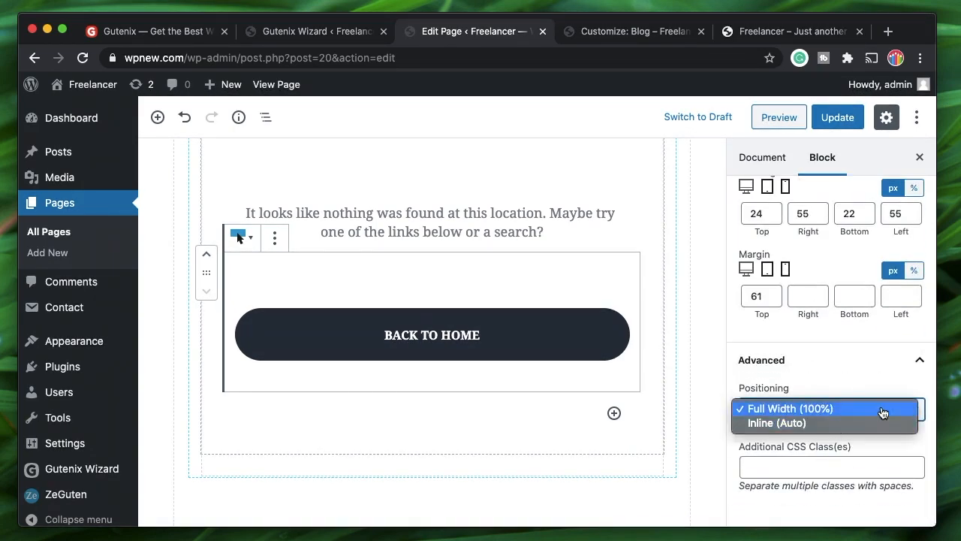
left_click(880, 411)
scroll(836, 315, "up", 15)
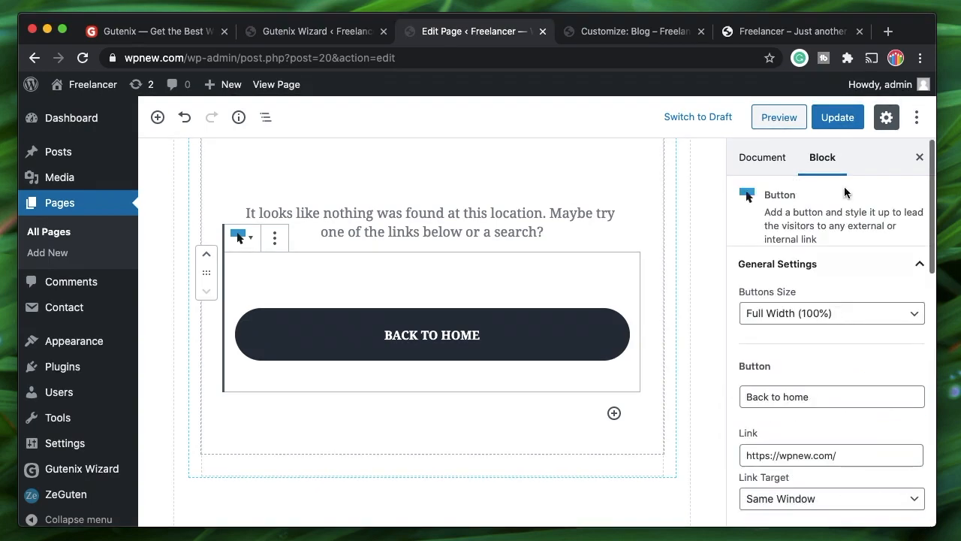
scroll(825, 294, "up", 3)
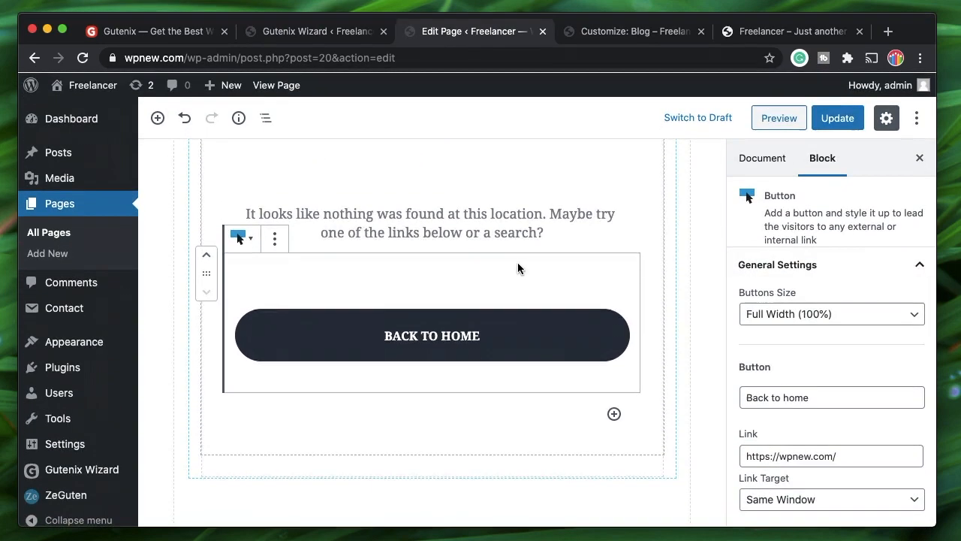
Step: Select the "Oops! This page can't be found." heading, try left alignment and set it to right alignment
scroll(518, 268, "up", 5)
left_click(285, 338)
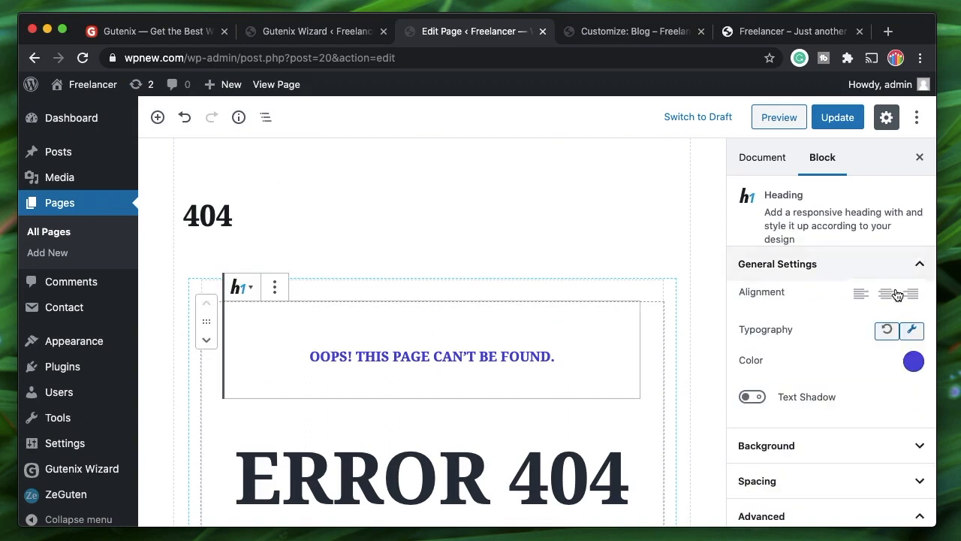
left_click(862, 295)
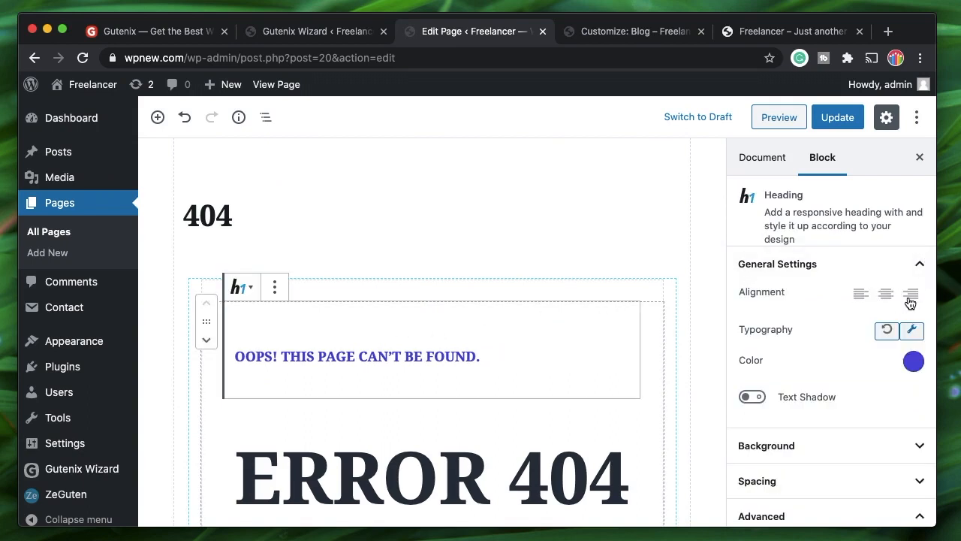
left_click(910, 295)
Step: Check the padding and margin options in the "Oops!" heading's spacing settings
scroll(824, 353, "down", 3)
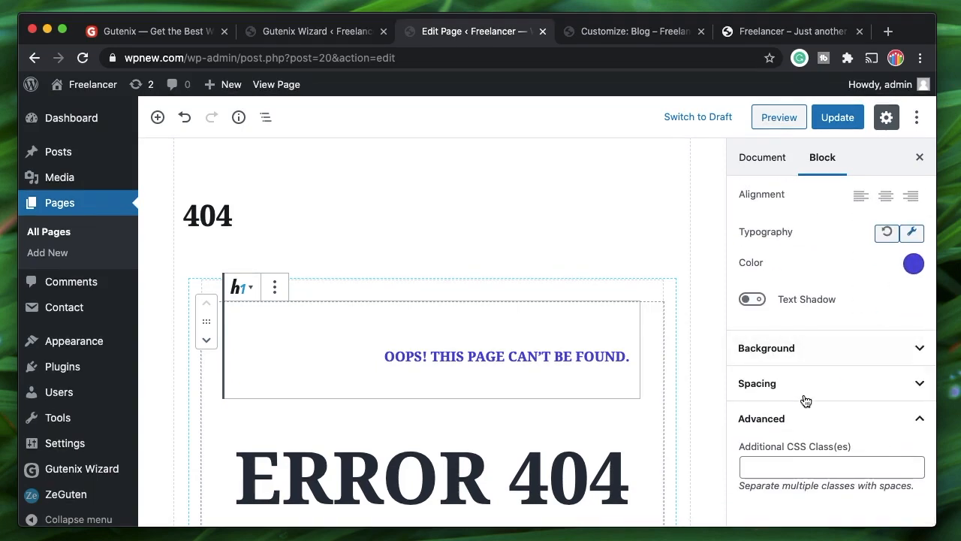
left_click(846, 383)
scroll(844, 393, "down", 3)
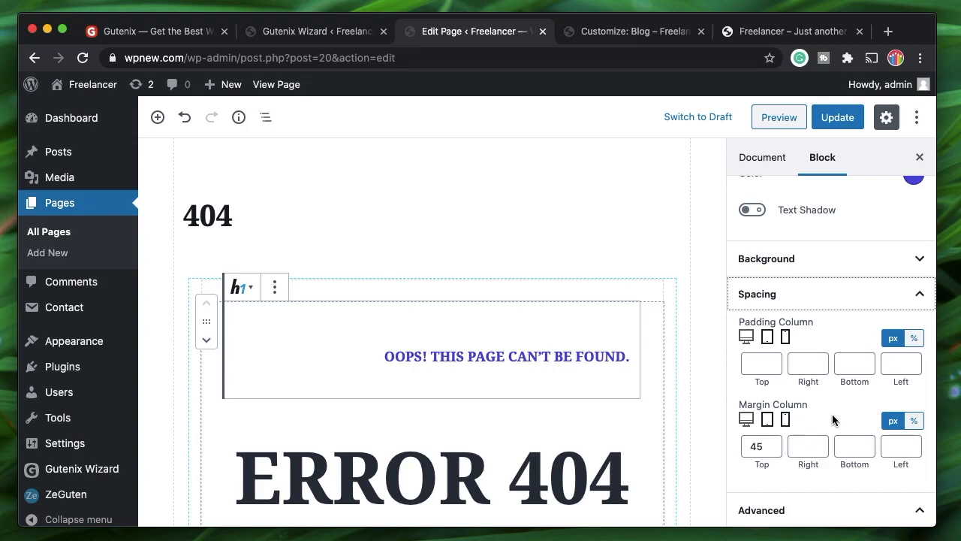
left_click(848, 299)
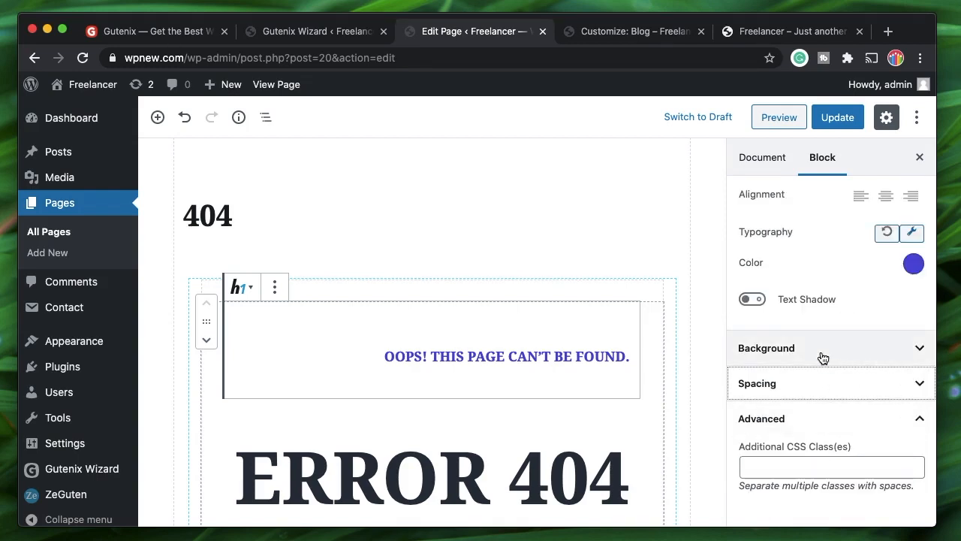
Step: Insert a ZeGuten Banner block below the "Oops!" heading
left_click(157, 118)
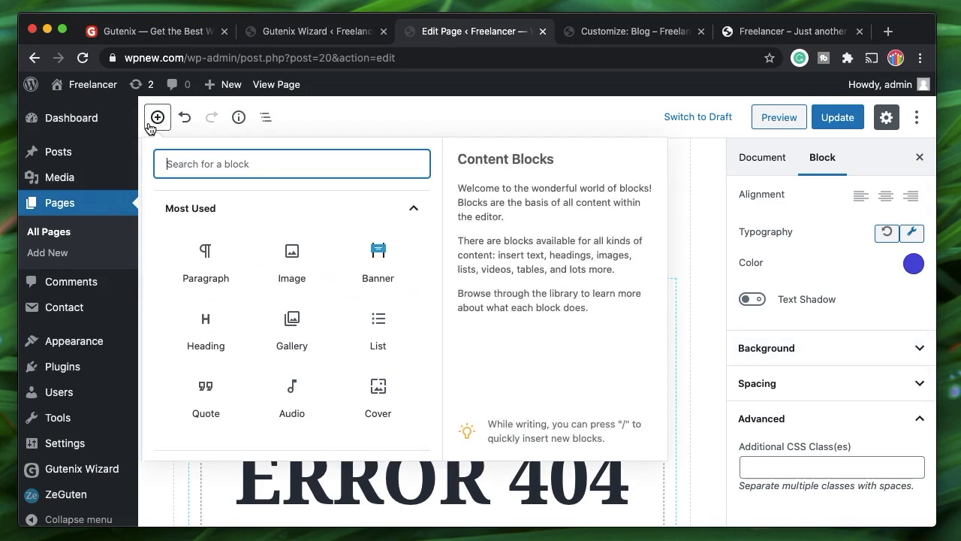
left_click(279, 215)
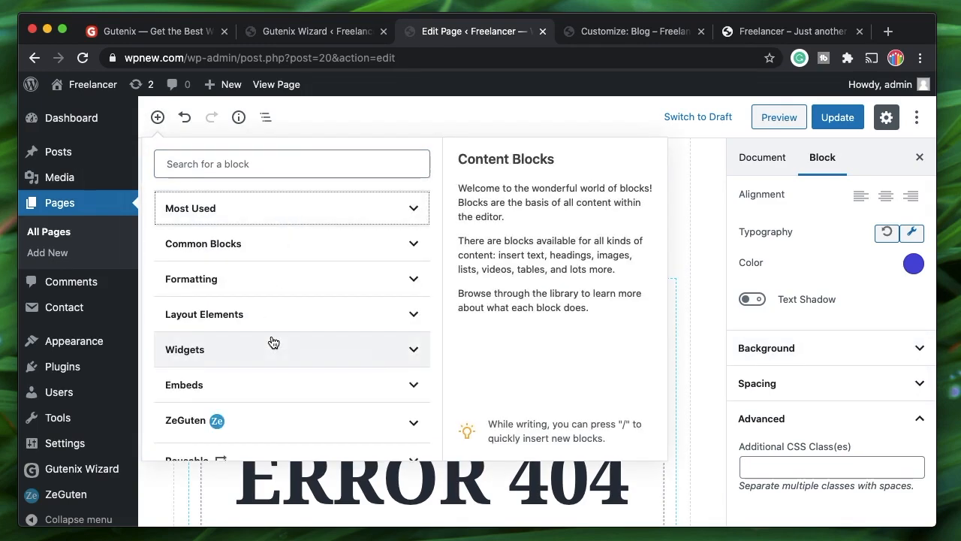
scroll(274, 342, "down", 1)
left_click(273, 387)
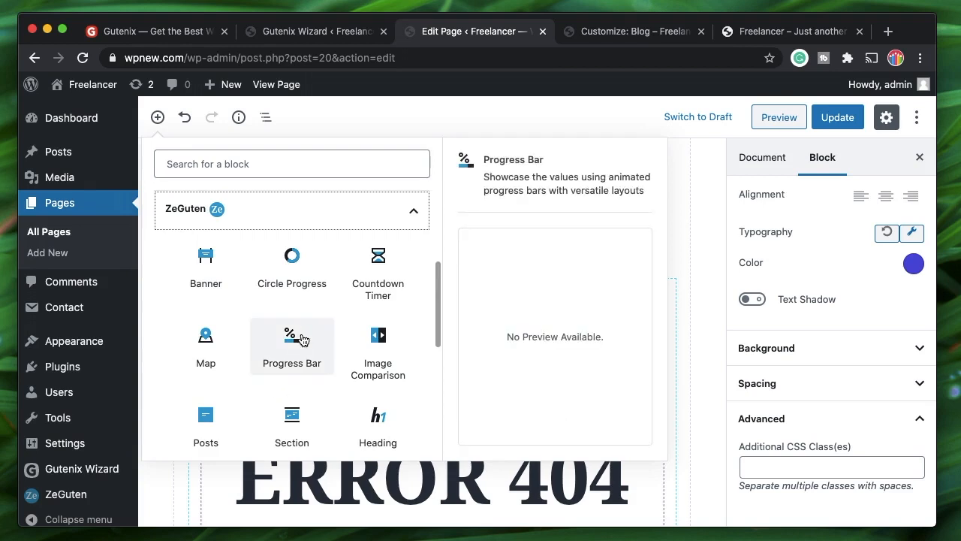
scroll(300, 339, "down", 1)
left_click(208, 238)
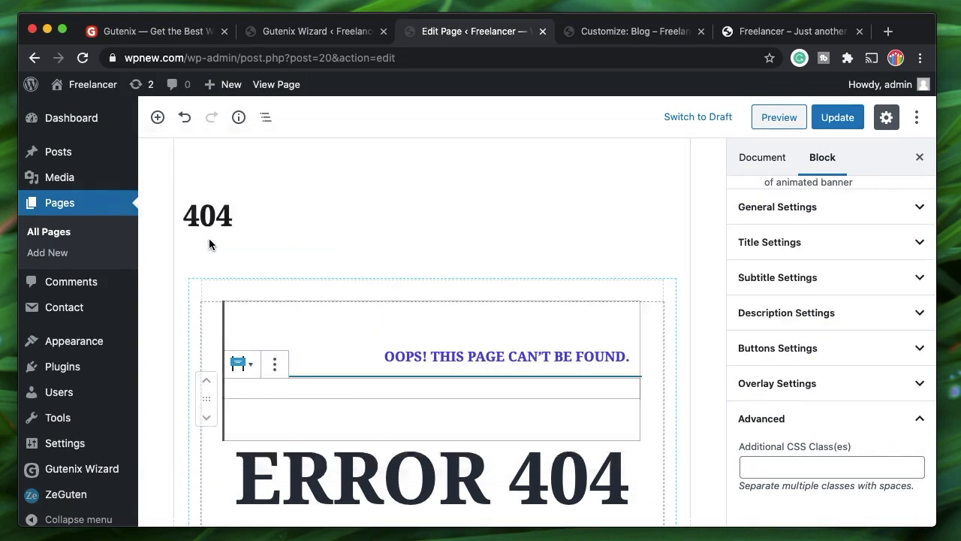
Step: Set the Banner block's image to Rectangle-16.png, the blue-painted orange picture, from the media library
scroll(328, 387, "down", 5)
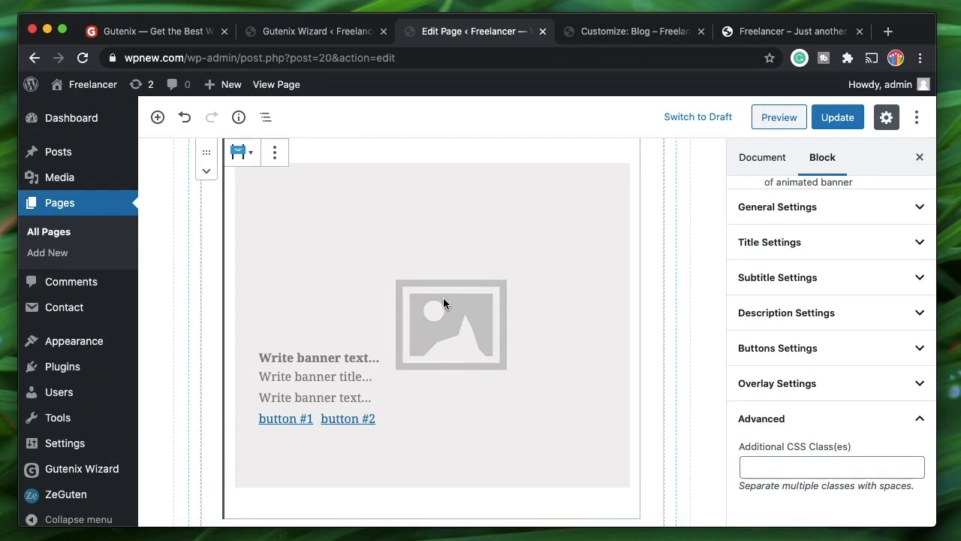
scroll(804, 247, "up", 1)
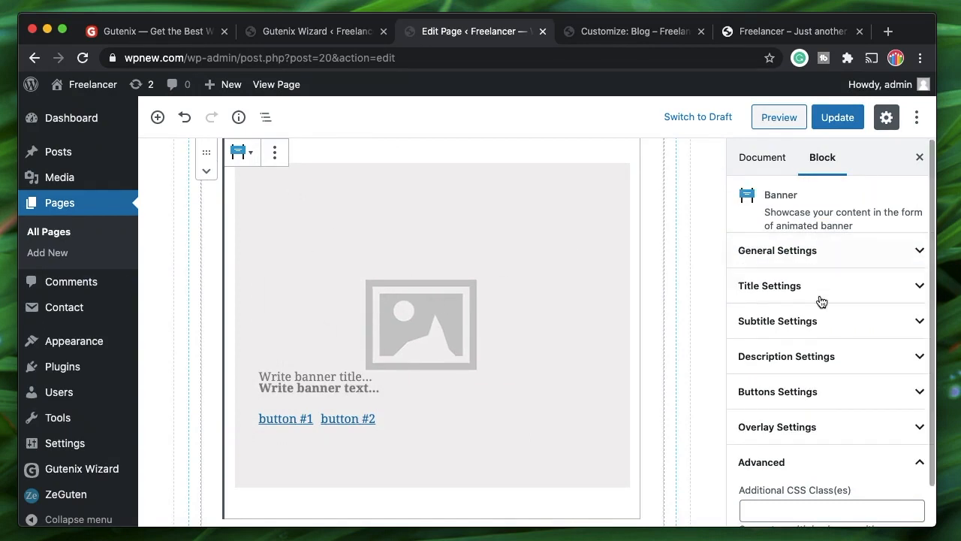
left_click(835, 260)
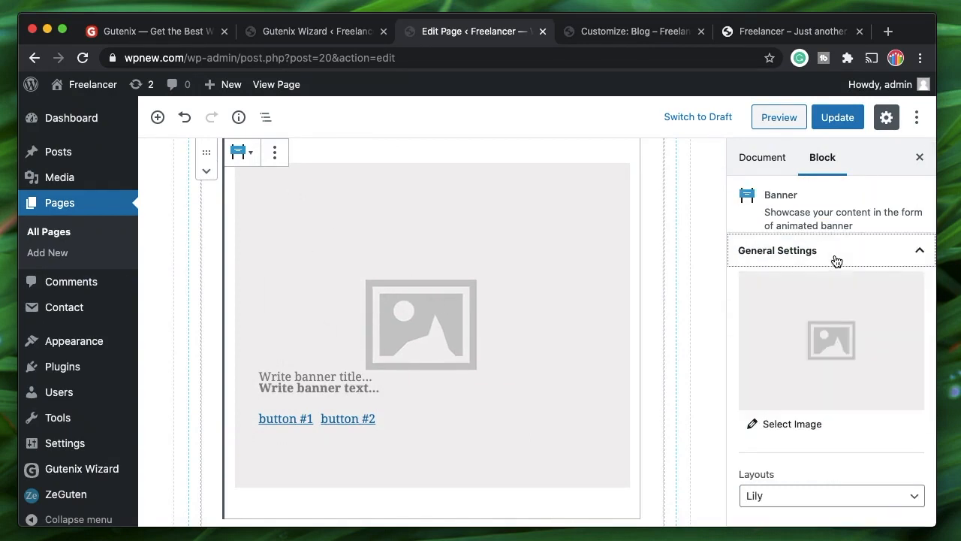
left_click(781, 425)
left_click(422, 368)
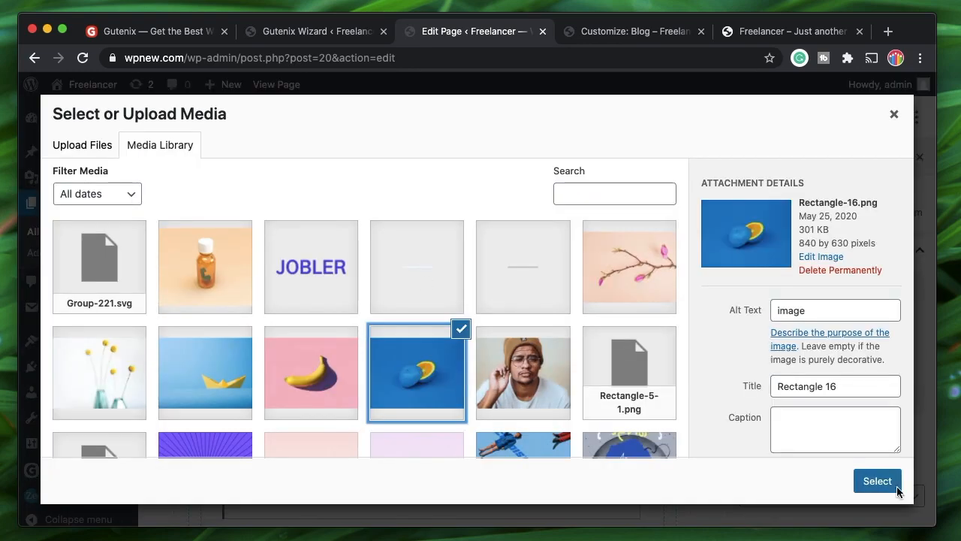
left_click(861, 474)
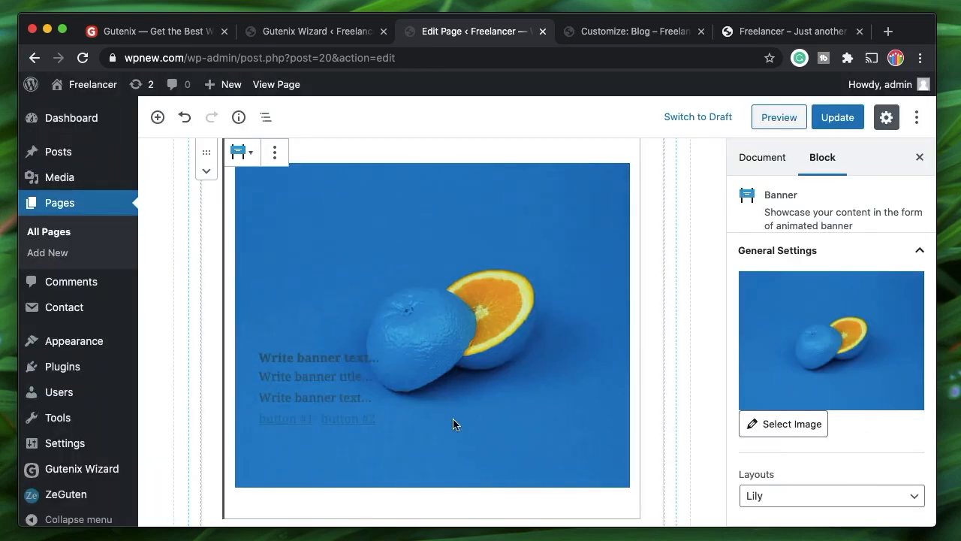
Step: Try the Oscar and Ruby layouts on the Banner block, and set its layout to Sarah
left_click(313, 376)
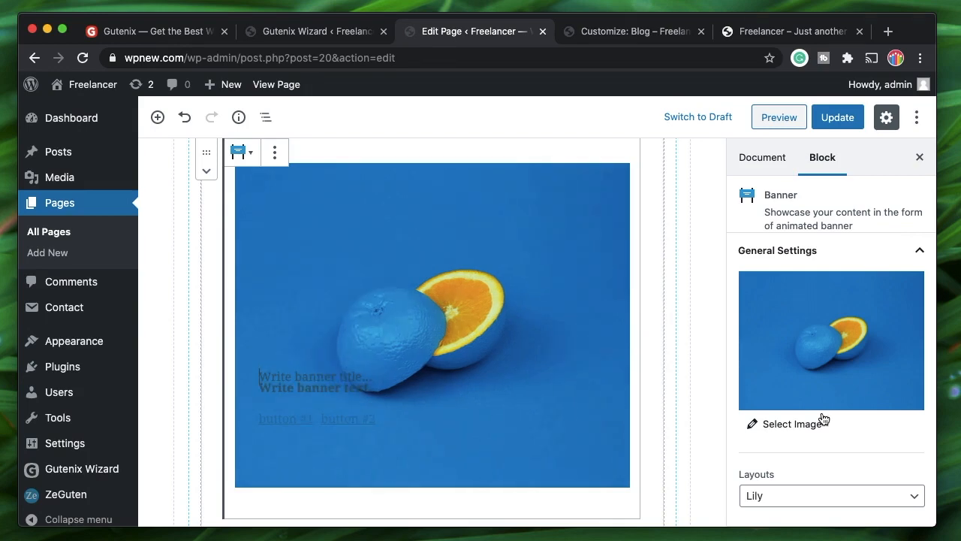
scroll(790, 512, "down", 3)
left_click(812, 393)
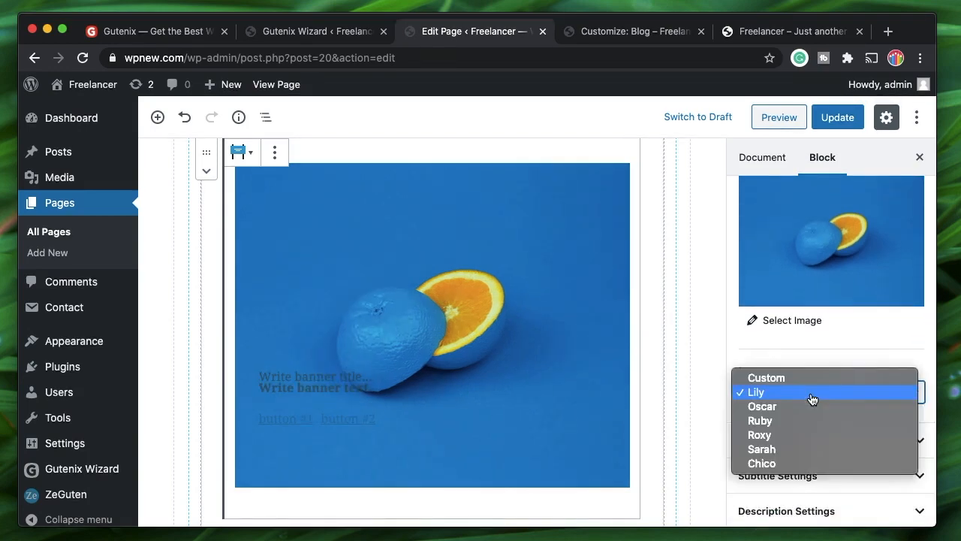
left_click(795, 407)
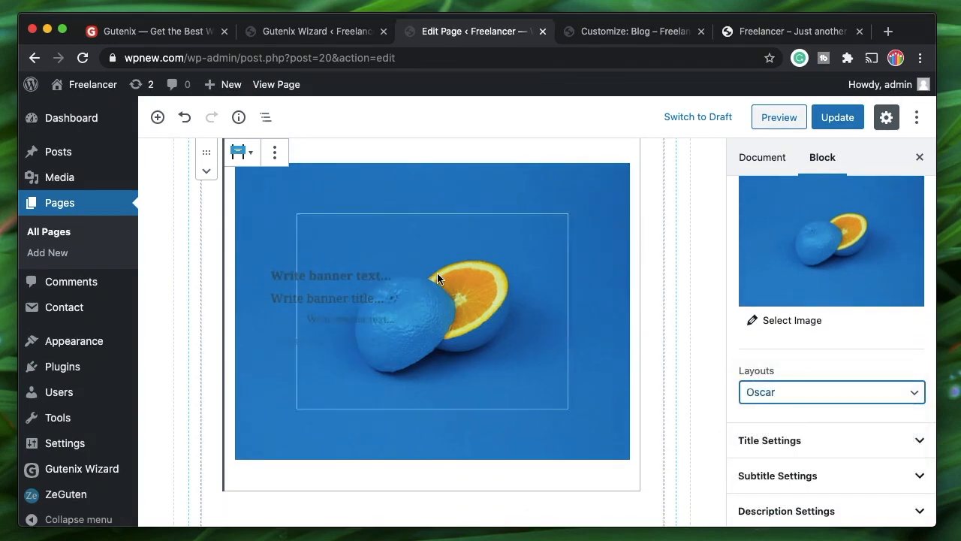
left_click(811, 393)
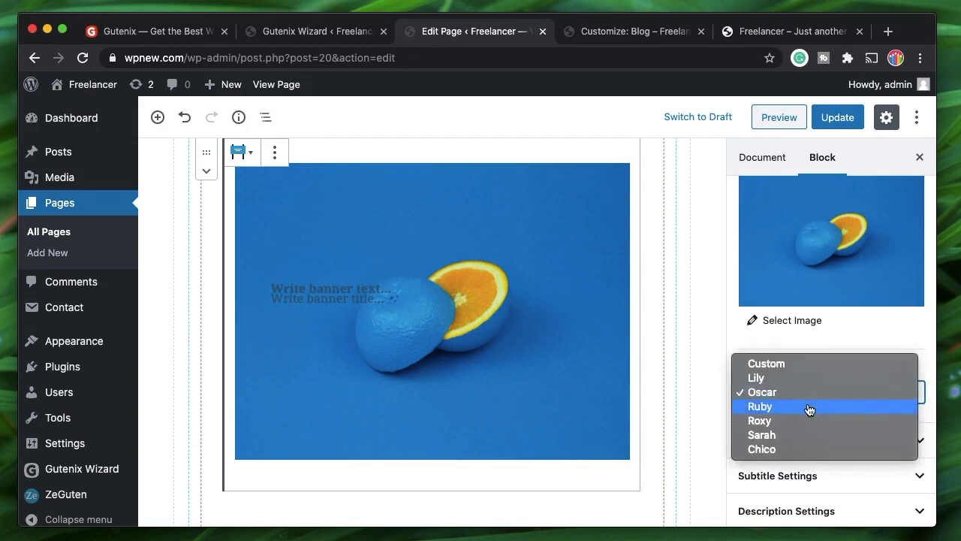
left_click(808, 407)
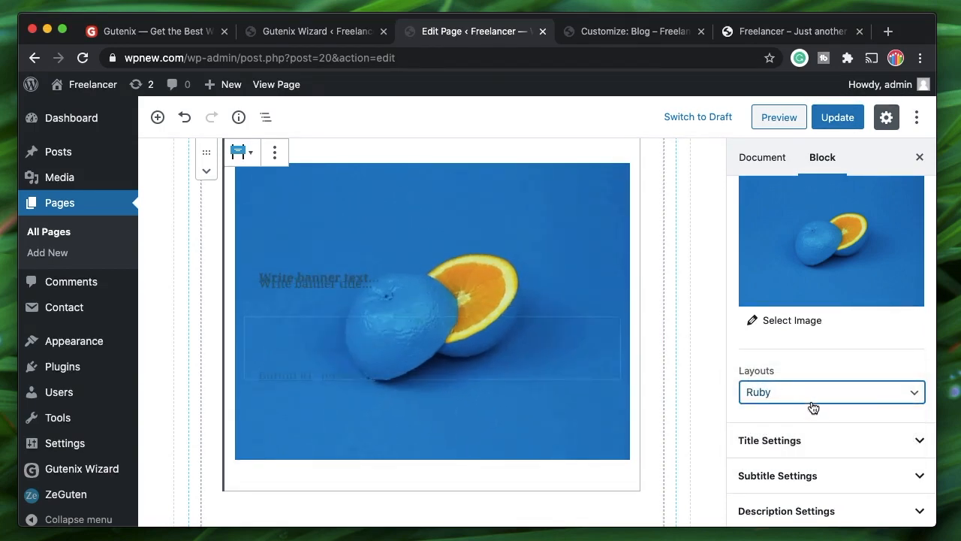
left_click(811, 404)
left_click(797, 420)
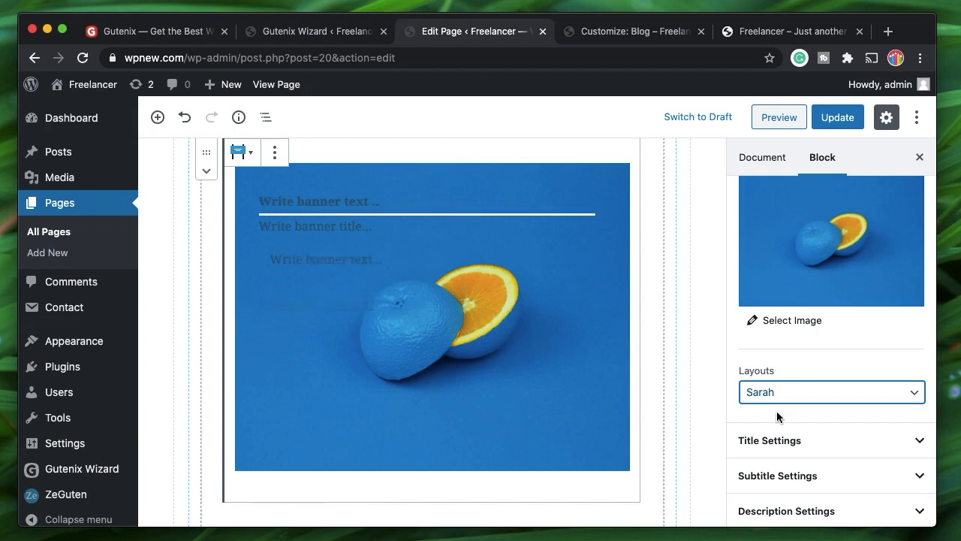
Step: Look at the Banner block's title settings and its overlay colour settings
left_click(801, 441)
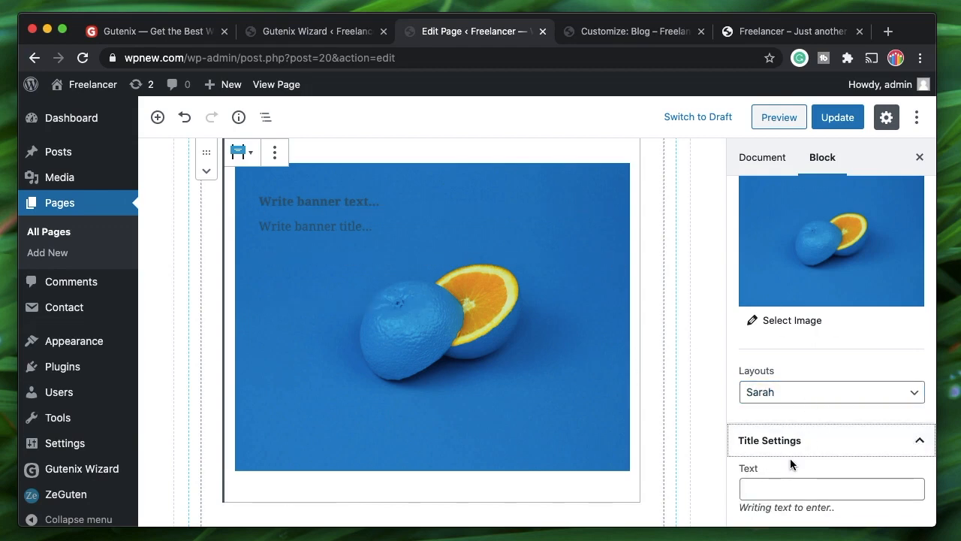
left_click(790, 451)
scroll(790, 457, "down", 3)
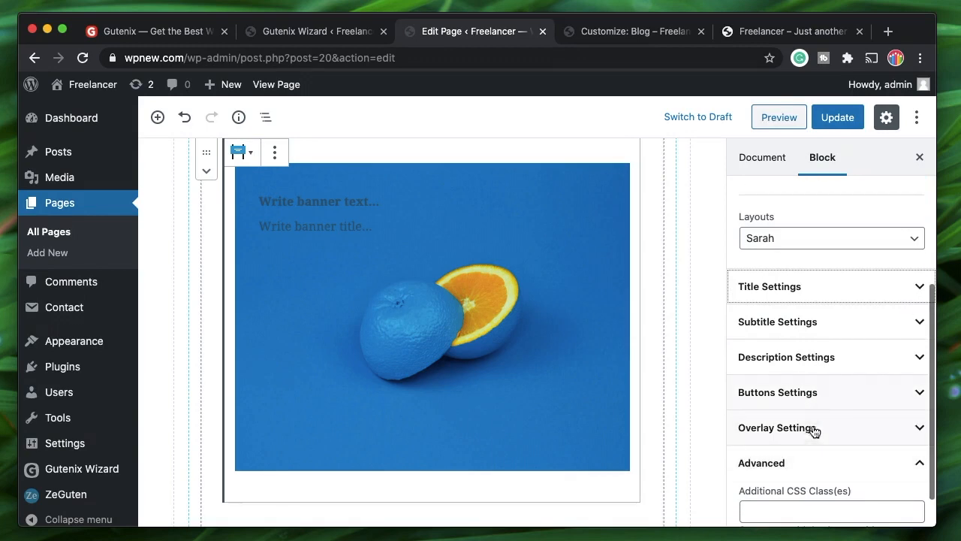
left_click(815, 428)
scroll(815, 431, "down", 2)
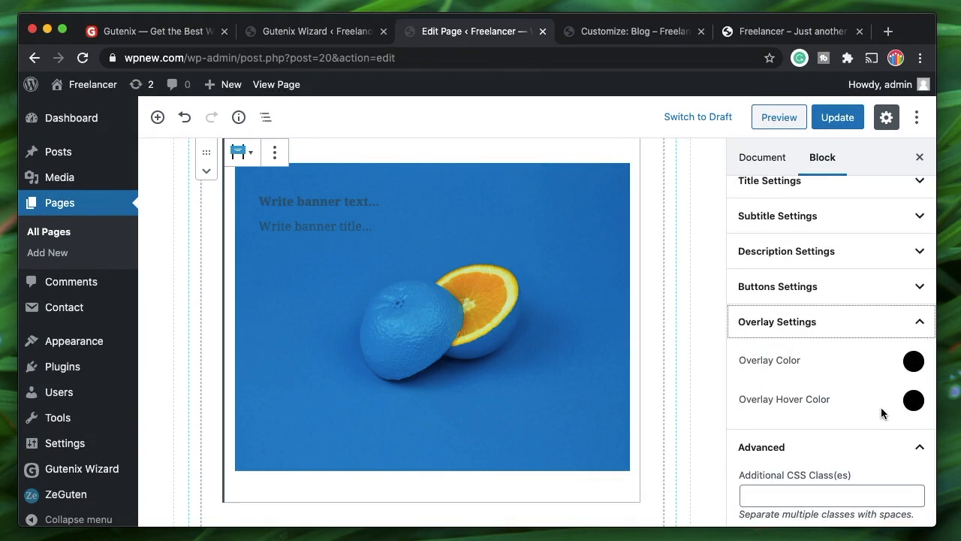
Step: Insert a ZeGuten Carousel block on the 404 page, next to the Banner block
scroll(884, 412, "up", 5)
scroll(408, 305, "up", 3)
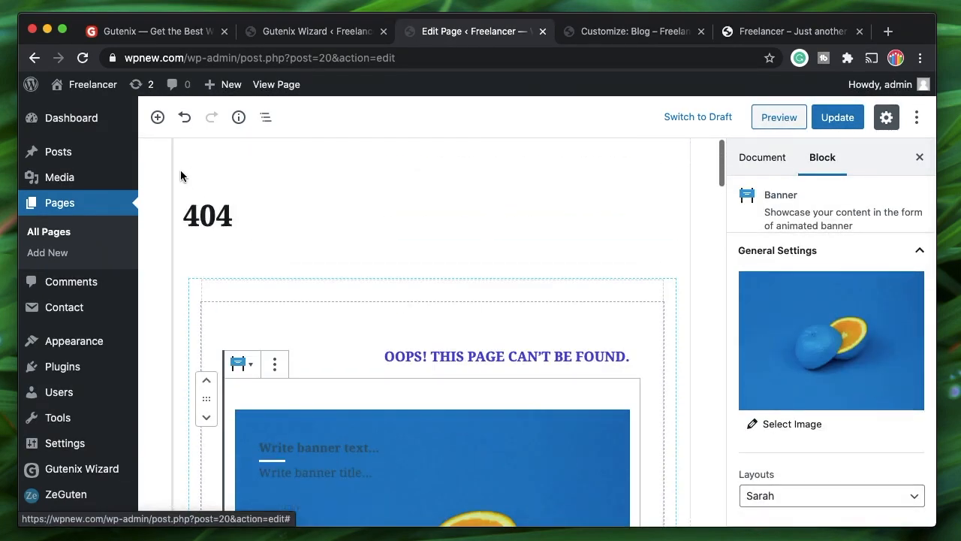
left_click(157, 116)
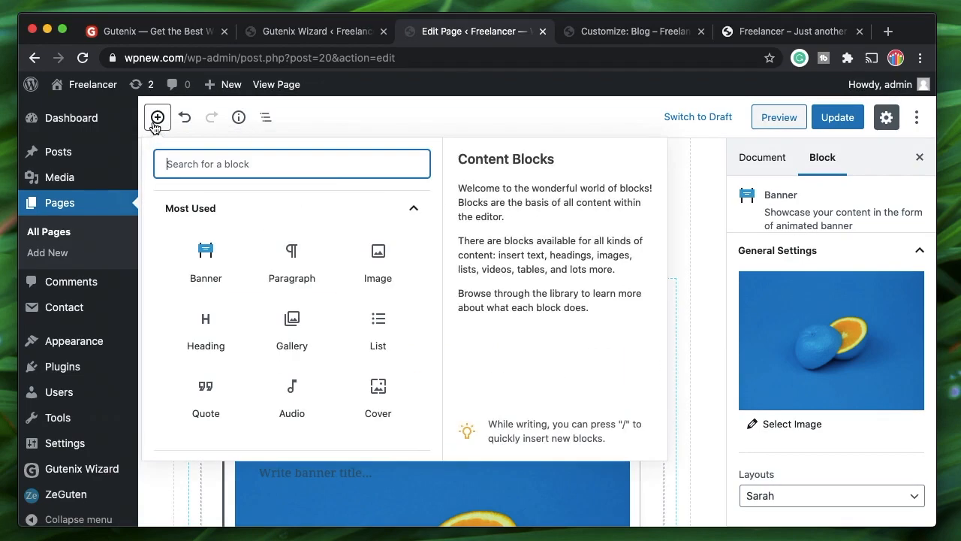
left_click(356, 210)
left_click(322, 414)
scroll(325, 415, "down", 5)
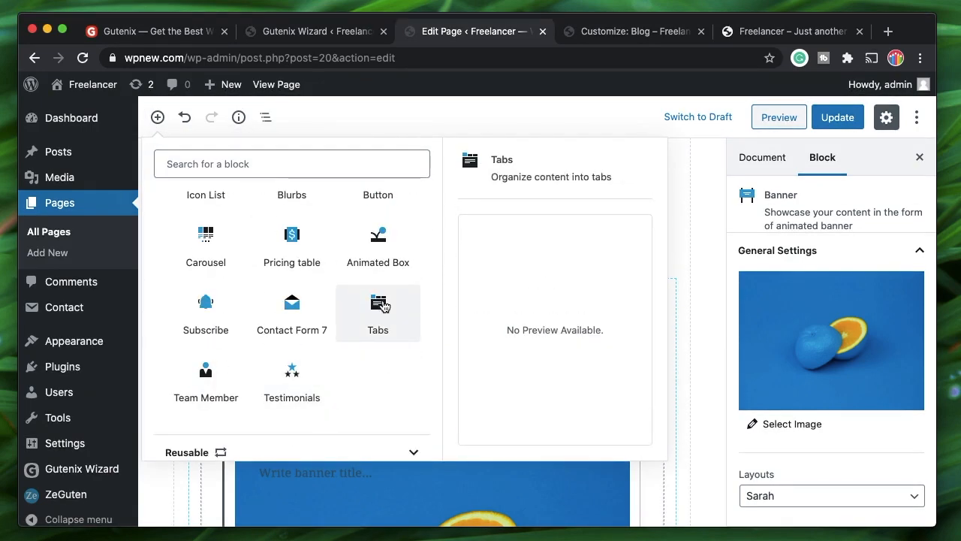
scroll(380, 308, "up", 2)
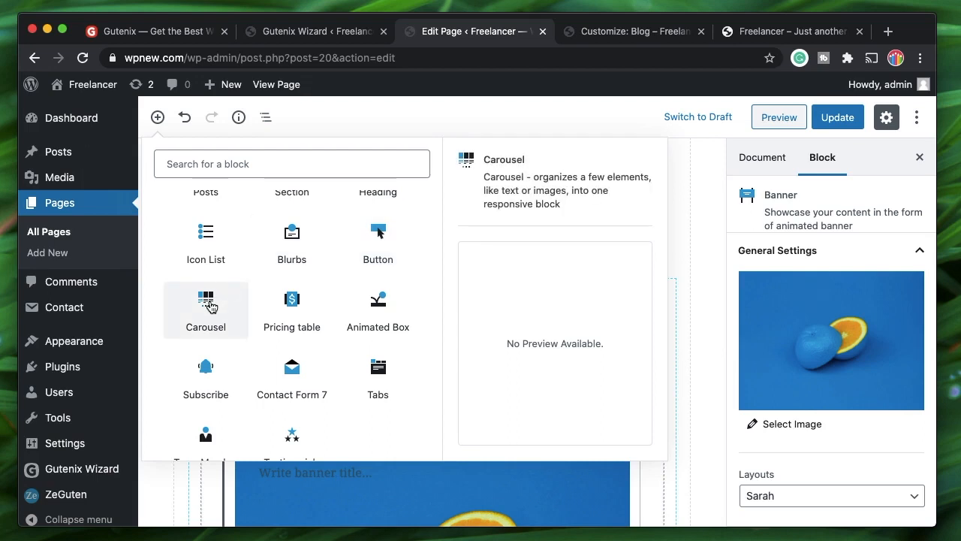
left_click(206, 308)
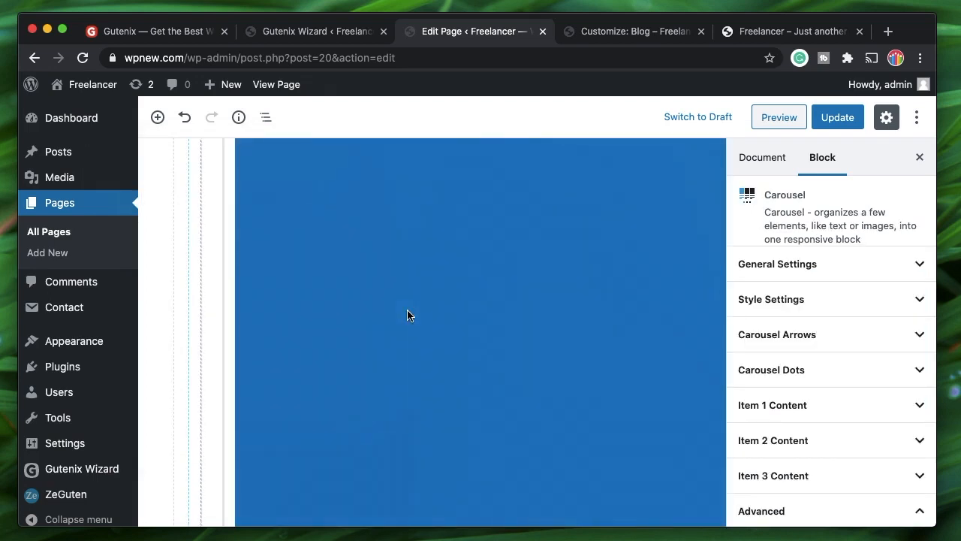
scroll(408, 311, "up", 3)
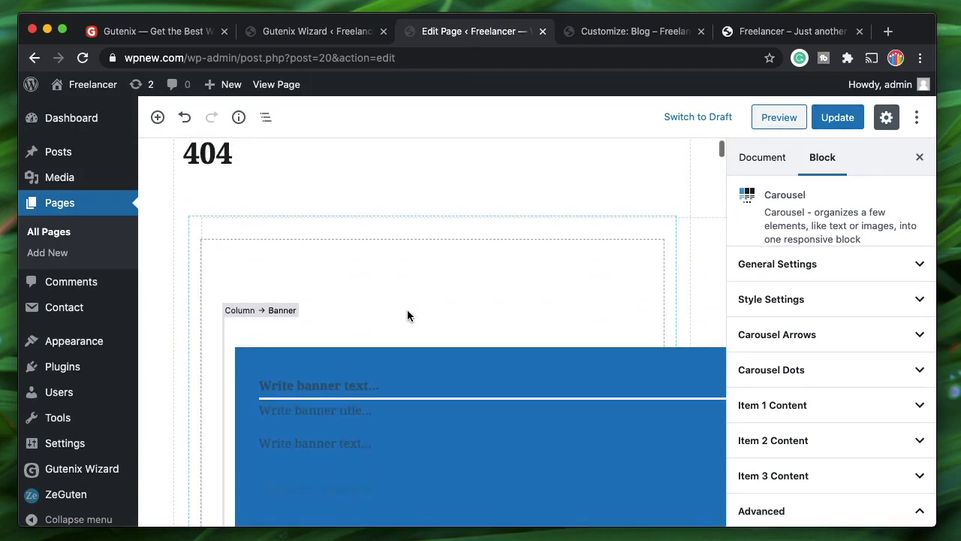
Step: Undo the insertion of the Carousel block on the 404 page
left_click(184, 117)
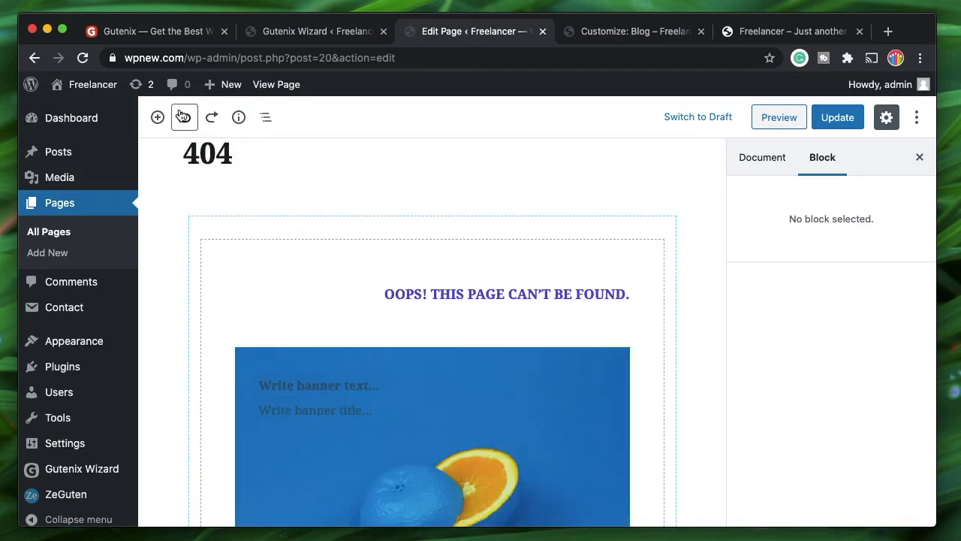
scroll(283, 311, "down", 1)
scroll(284, 303, "up", 3)
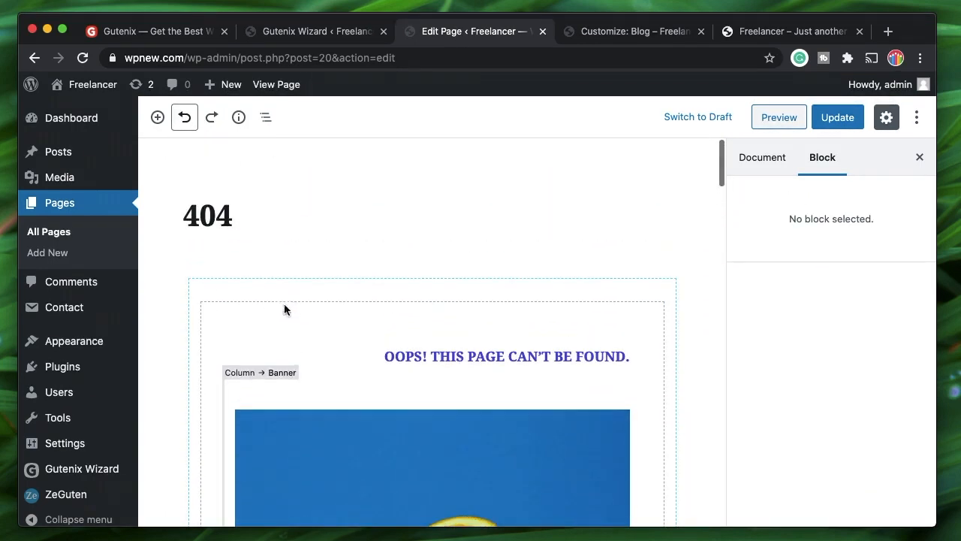
Step: Browse the common and formatting blocks, and insert a Columns layout block below the 404 title
left_click(158, 118)
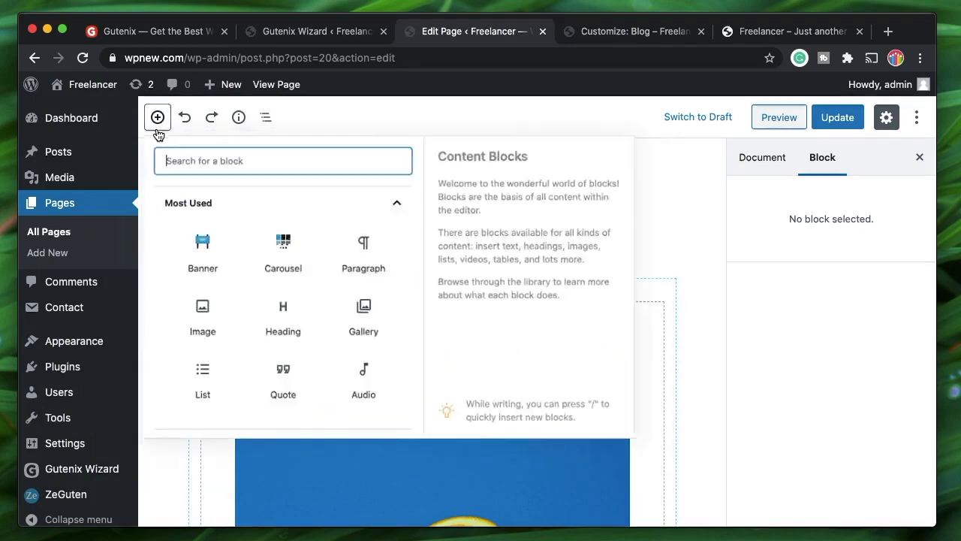
scroll(299, 338, "down", 3)
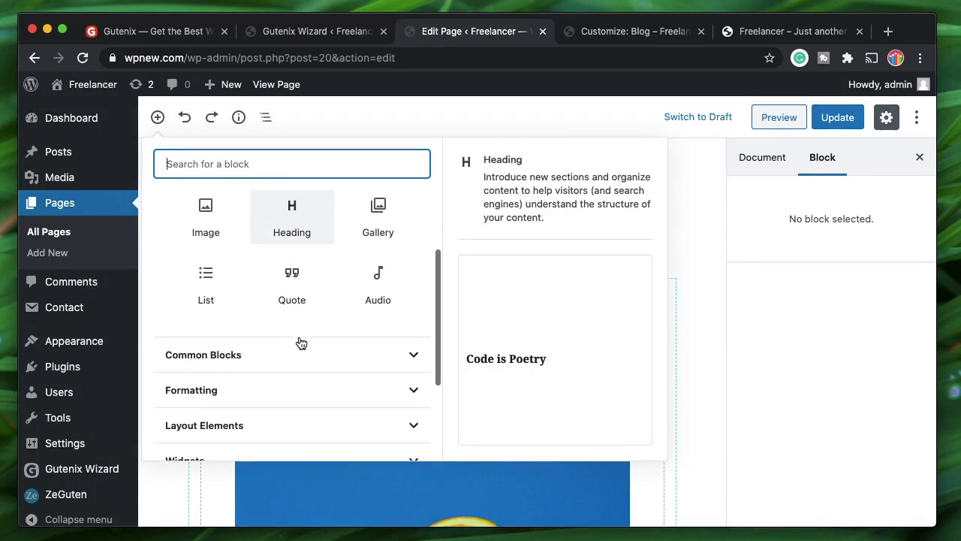
left_click(282, 359)
left_click(242, 221)
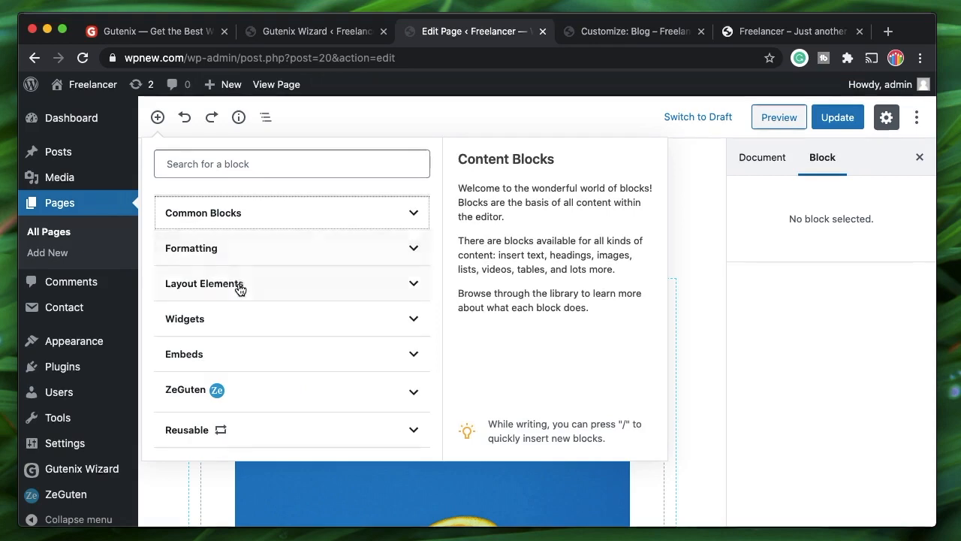
left_click(272, 247)
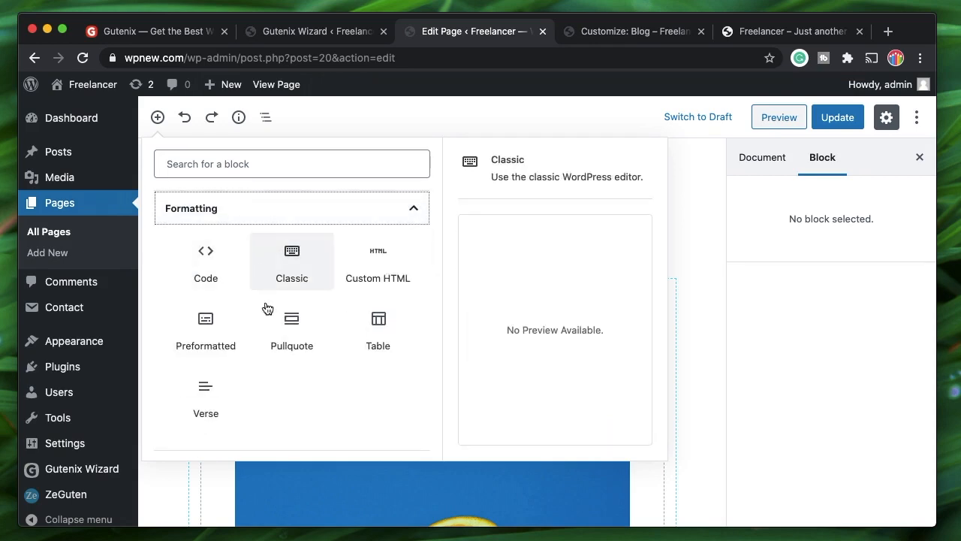
left_click(236, 218)
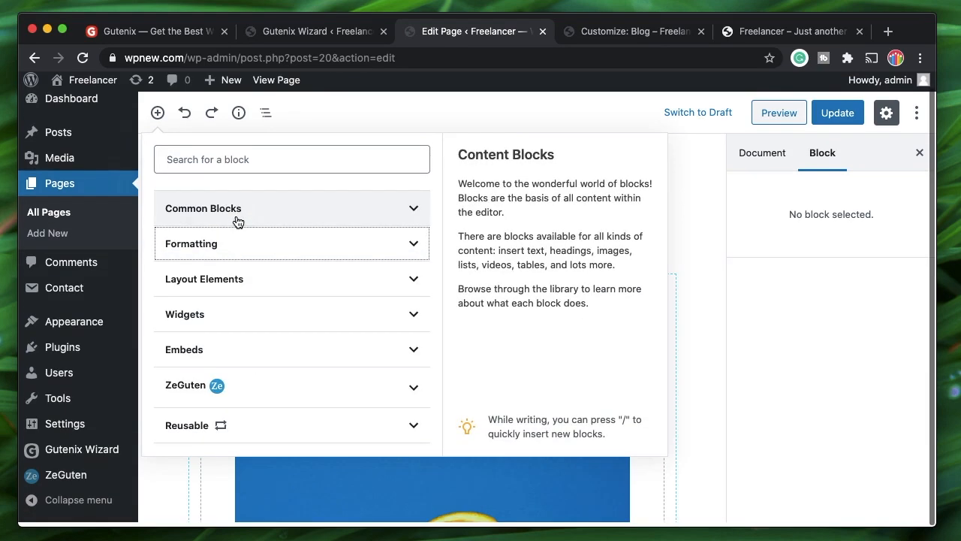
left_click(262, 283)
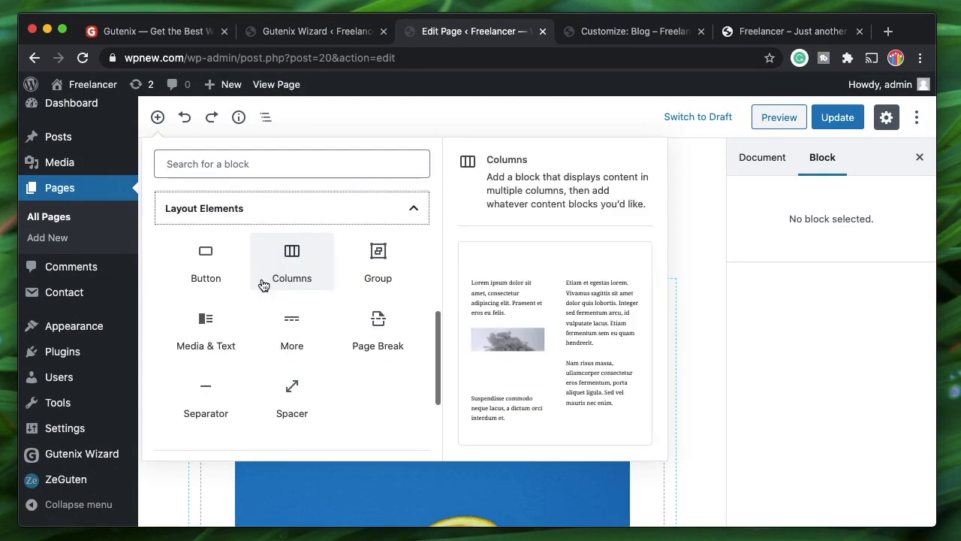
left_click(289, 265)
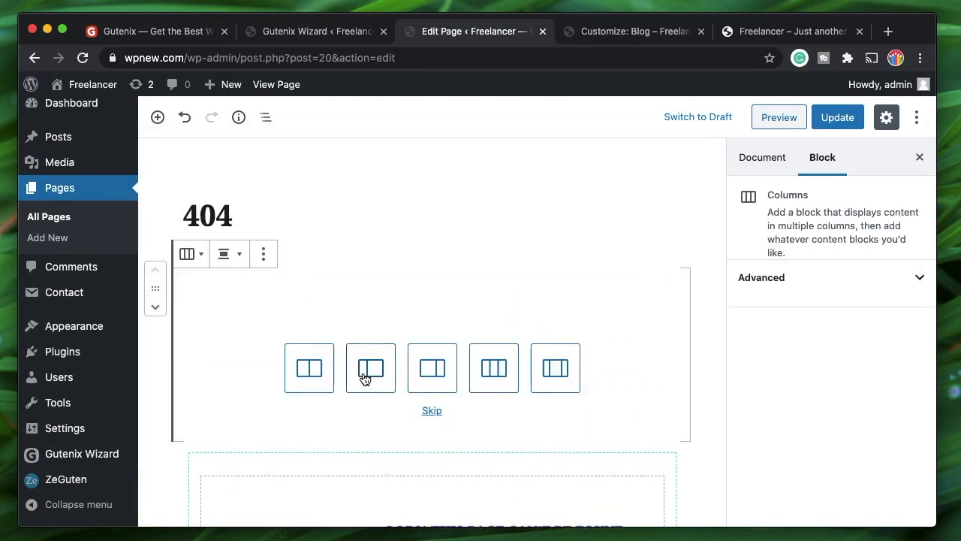
Step: Give the Columns block the layout with two equal columns, and view the first column's vertical alignment options
left_click(194, 266)
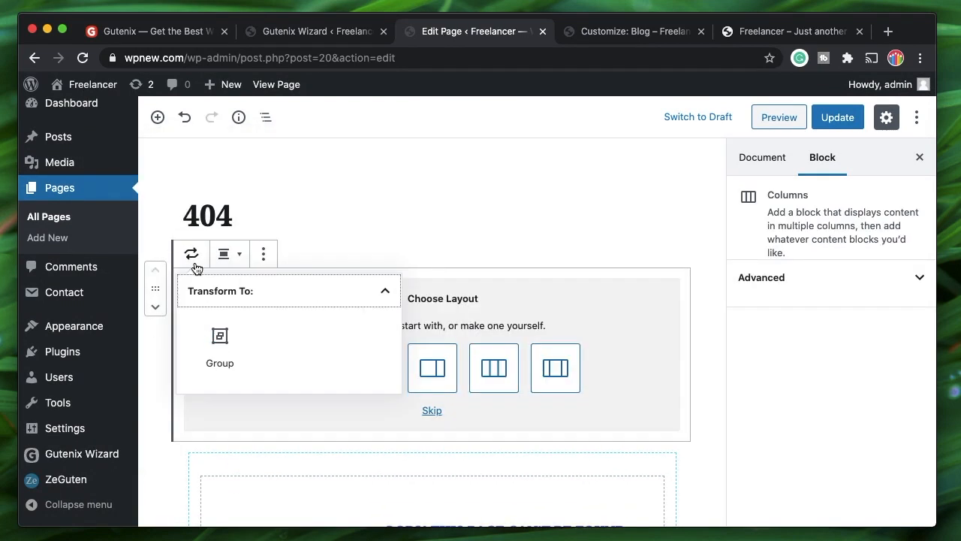
left_click(194, 259)
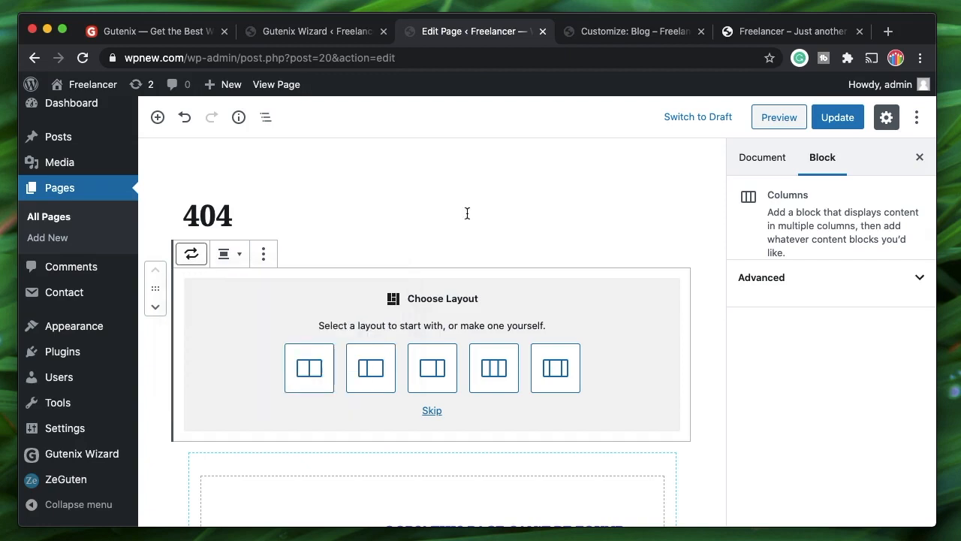
left_click(811, 278)
left_click(811, 278)
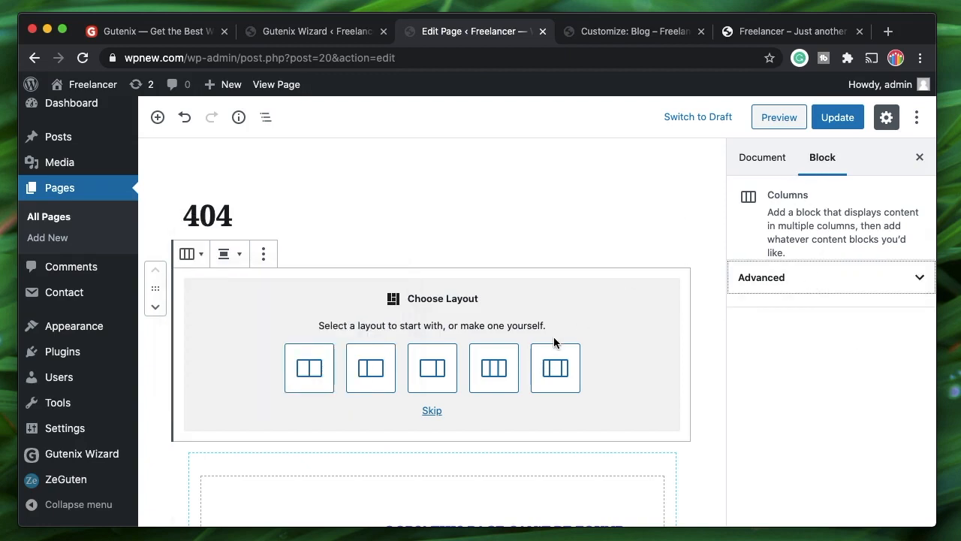
left_click(312, 368)
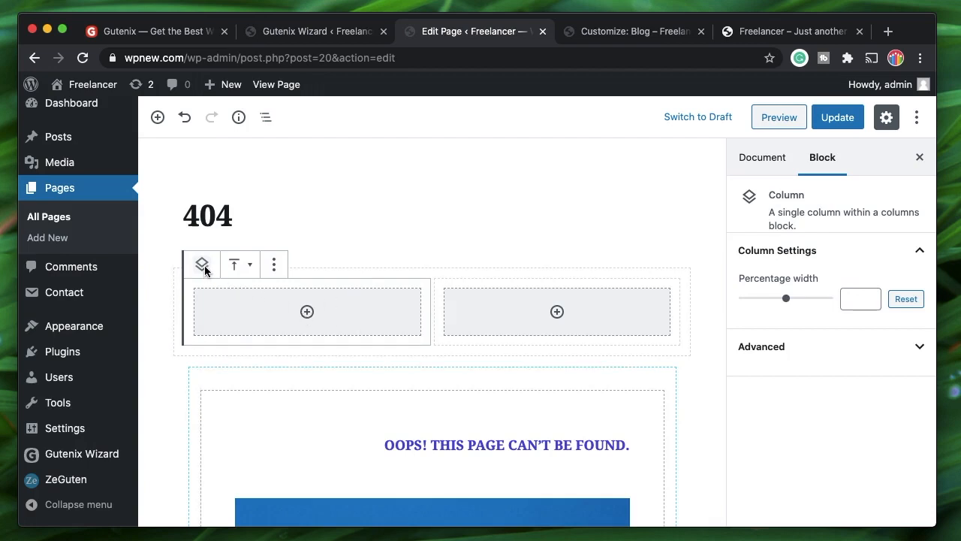
left_click(252, 263)
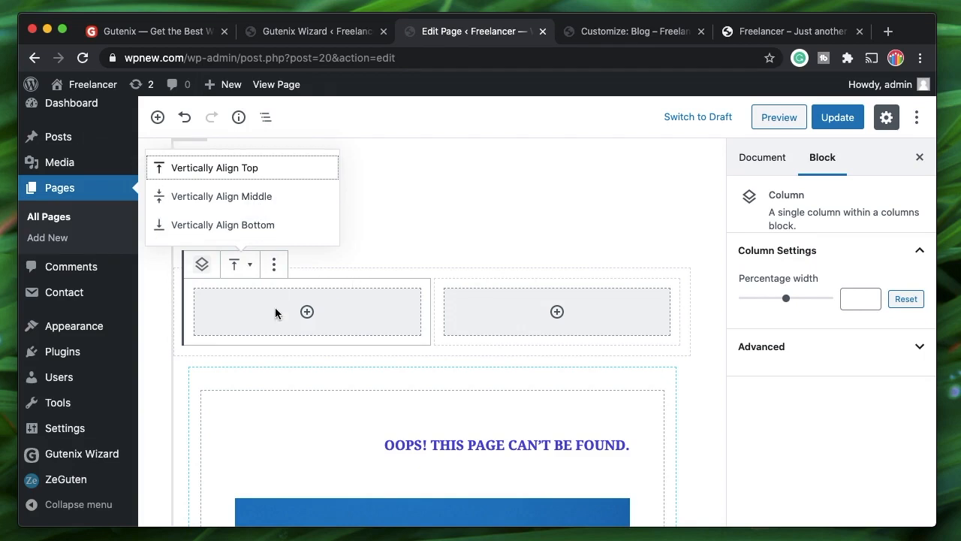
left_click(336, 321)
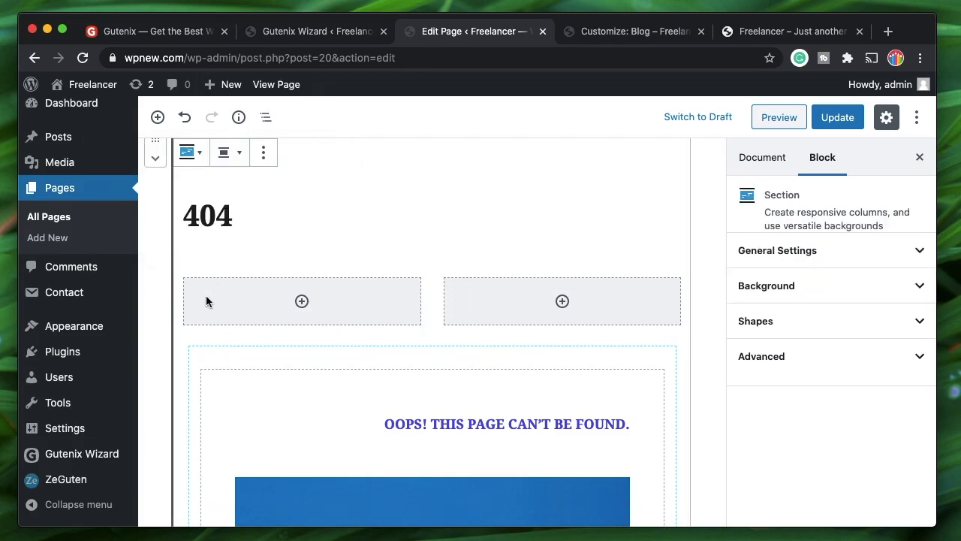
Step: Look down the rest of the 404 page, and close its editor without saving the changes
scroll(401, 319, "down", 10)
scroll(401, 320, "down", 5)
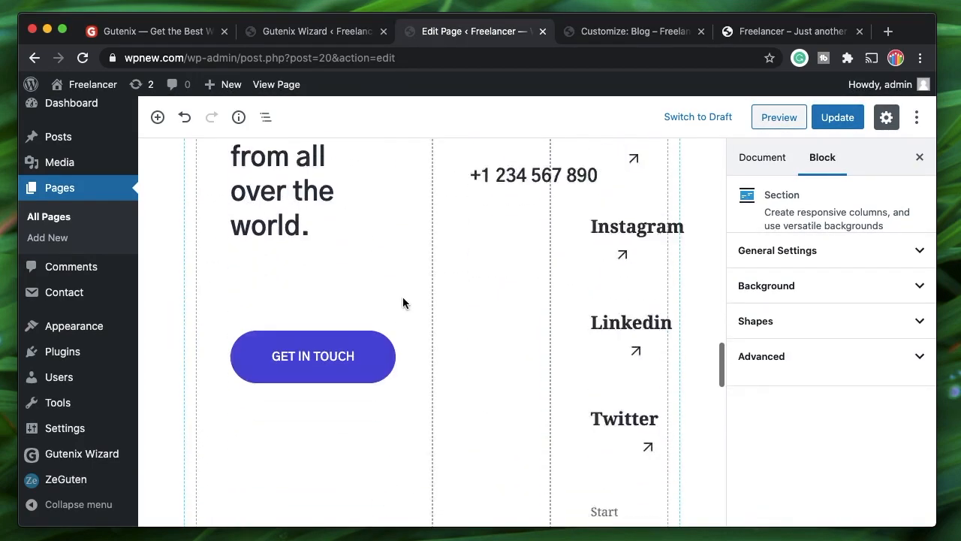
left_click(542, 31)
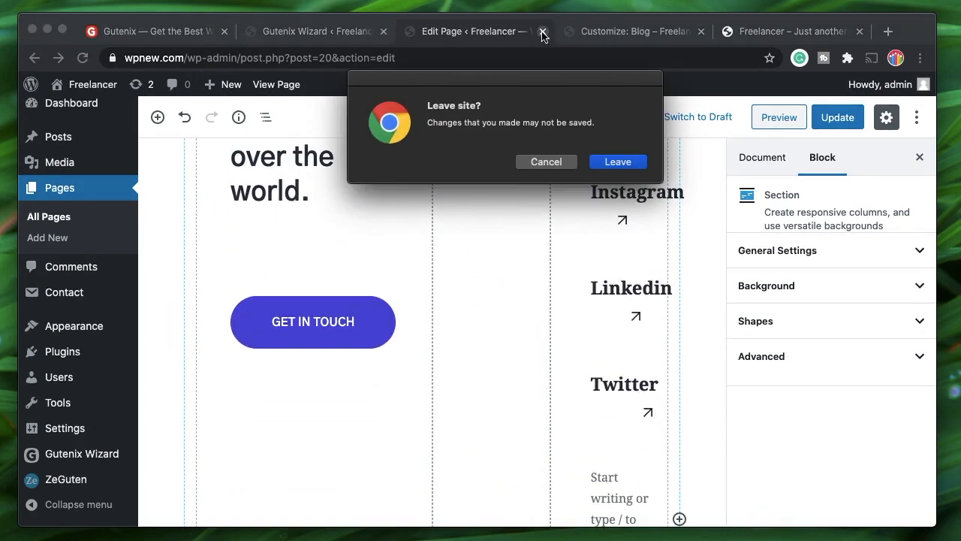
left_click(613, 161)
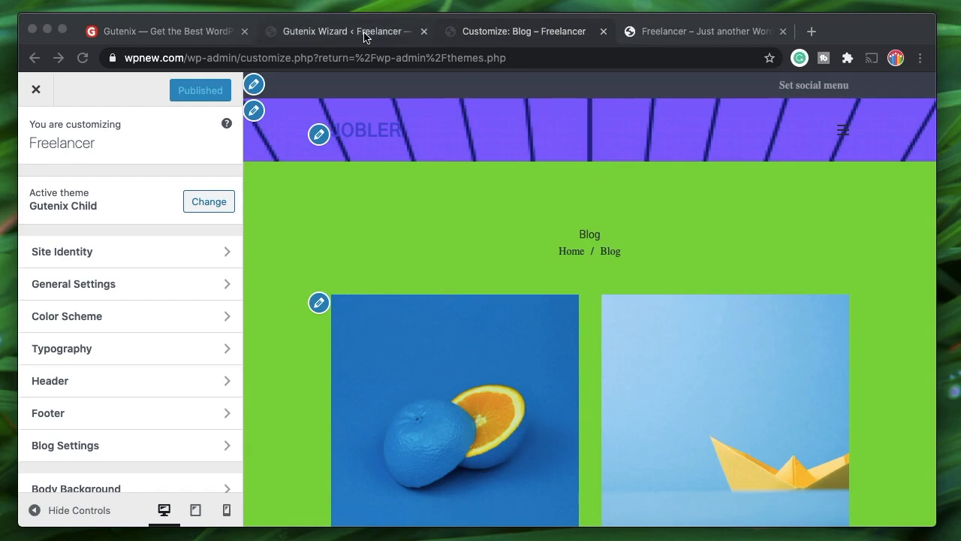
Step: Look over the starter sites in the Gutenix Wizard, and exit the theme Customizer
left_click(365, 34)
scroll(253, 443, "down", 4)
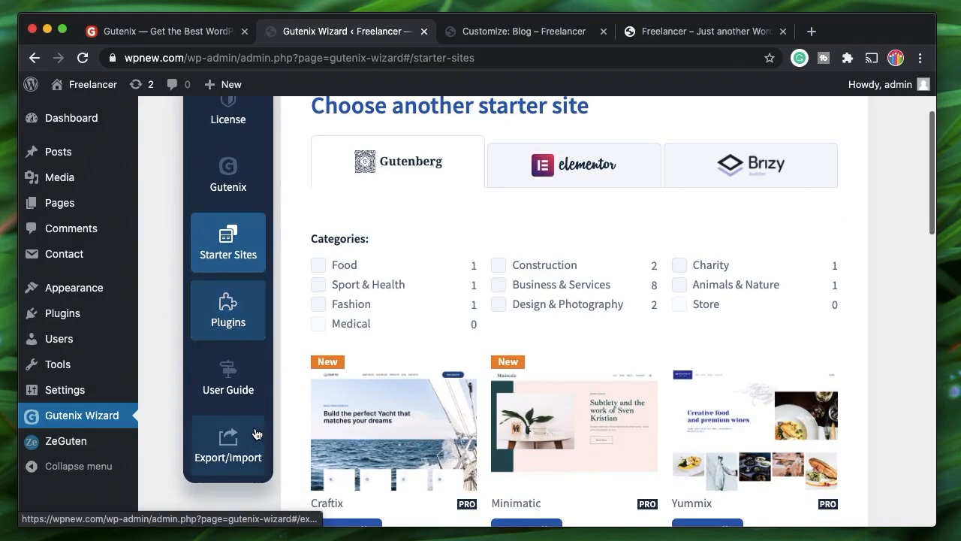
left_click(488, 34)
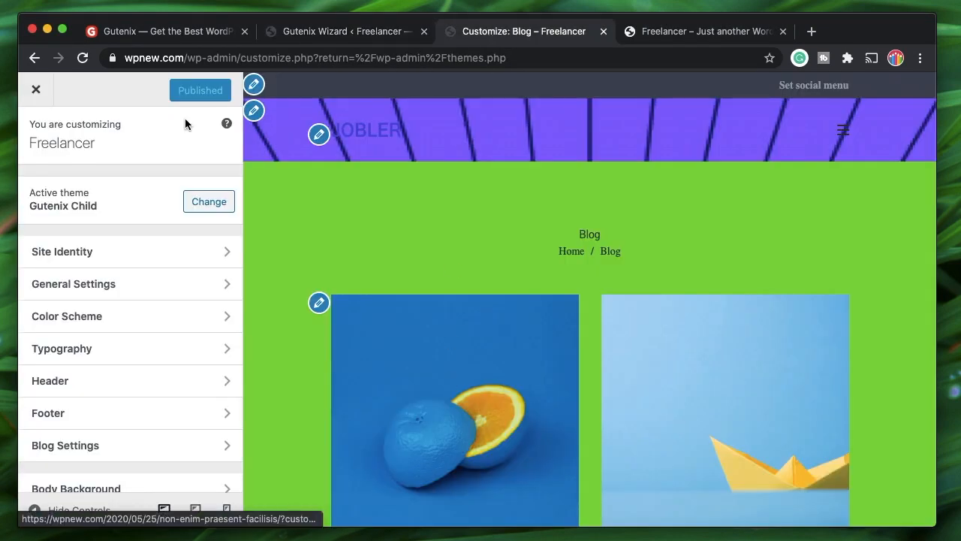
left_click(42, 94)
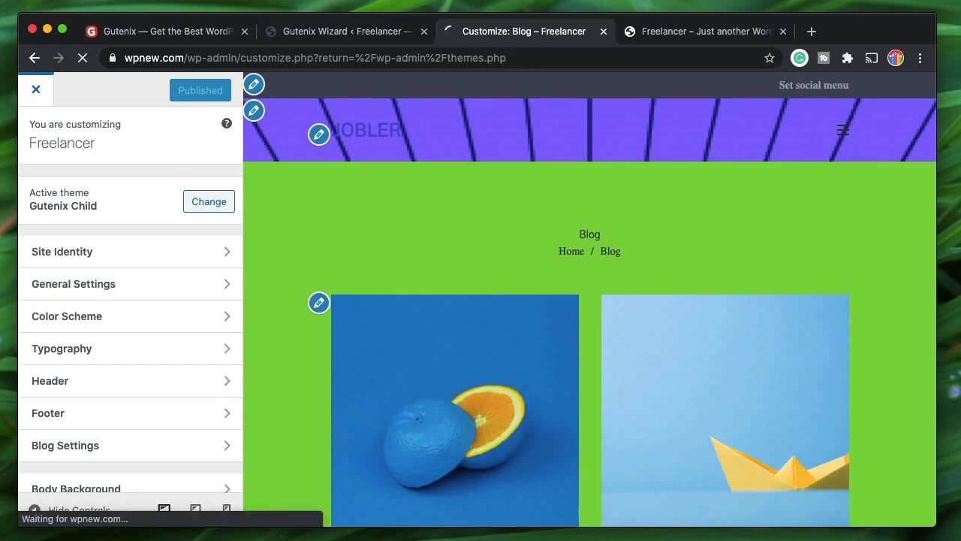
Step: Go to the live site's front page, open it for editing and dismiss the autosave notice
left_click(296, 36)
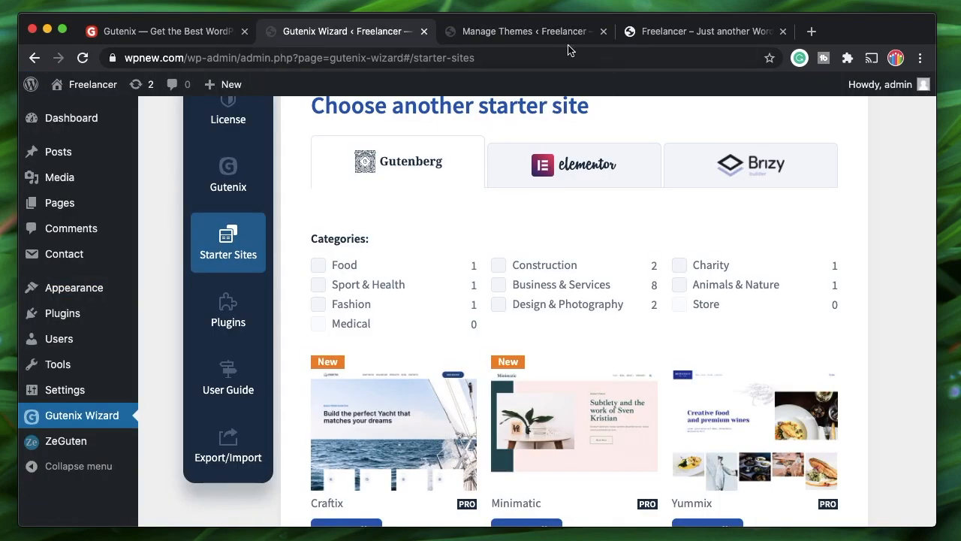
left_click(533, 39)
left_click(697, 41)
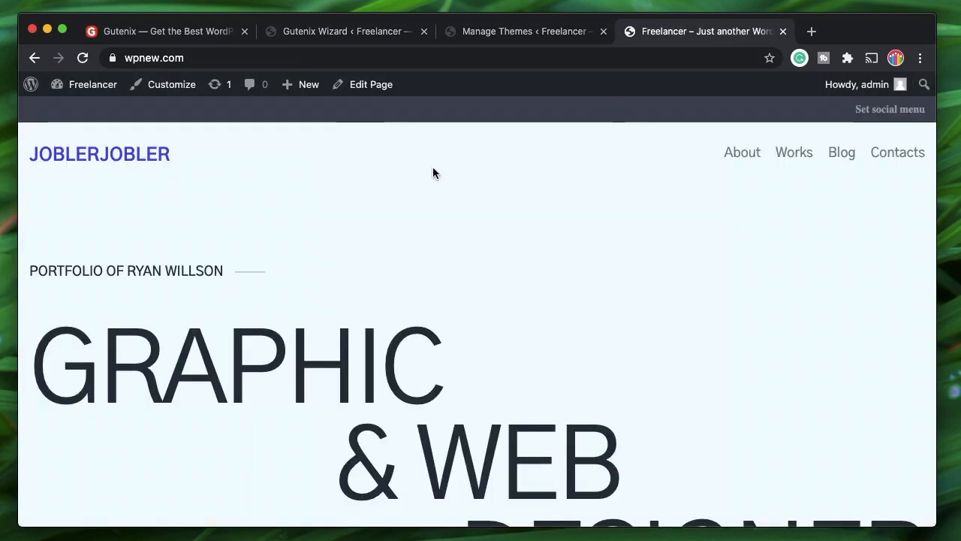
left_click(385, 86)
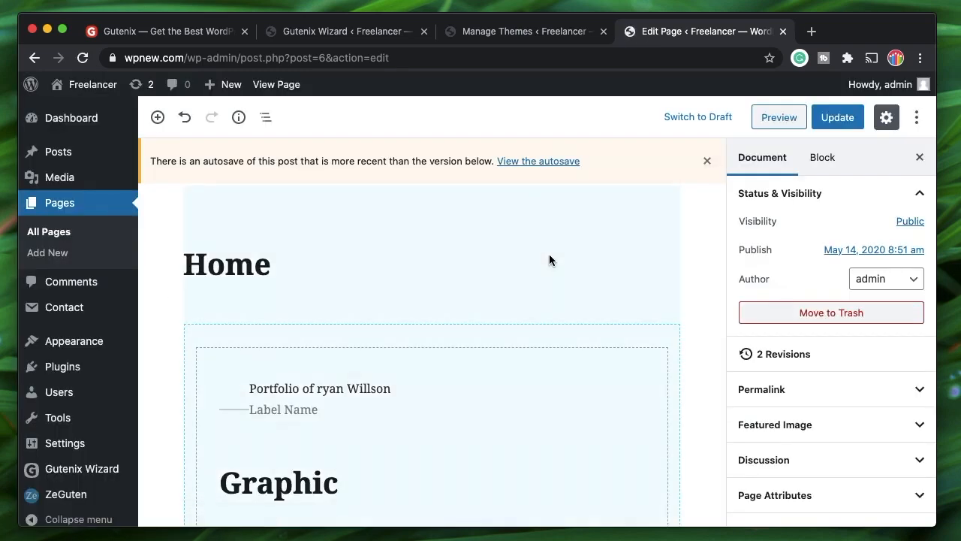
scroll(550, 255, "down", 2)
left_click(707, 160)
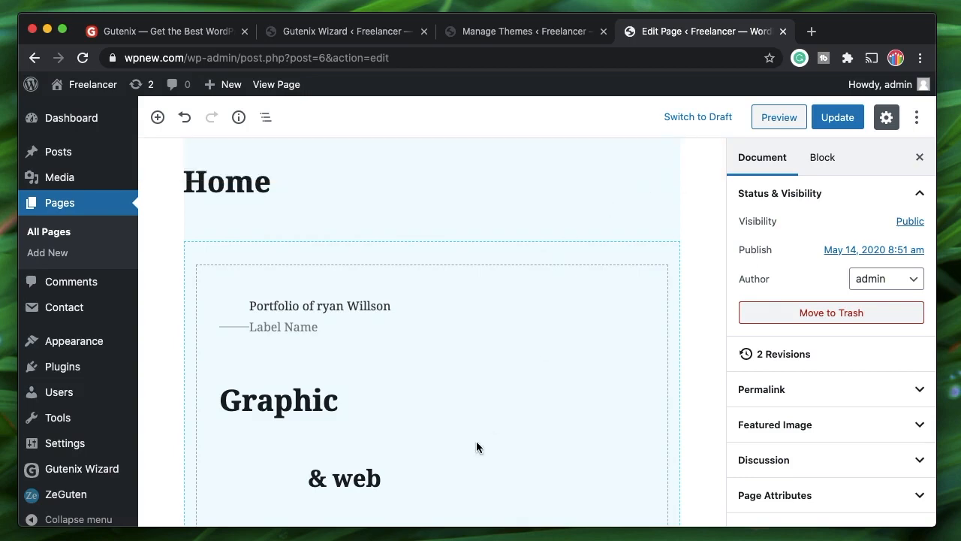
Step: Look through the Home page's content, and select one of the middle Section blocks from the block outline
scroll(476, 446, "down", 5)
scroll(477, 447, "down", 5)
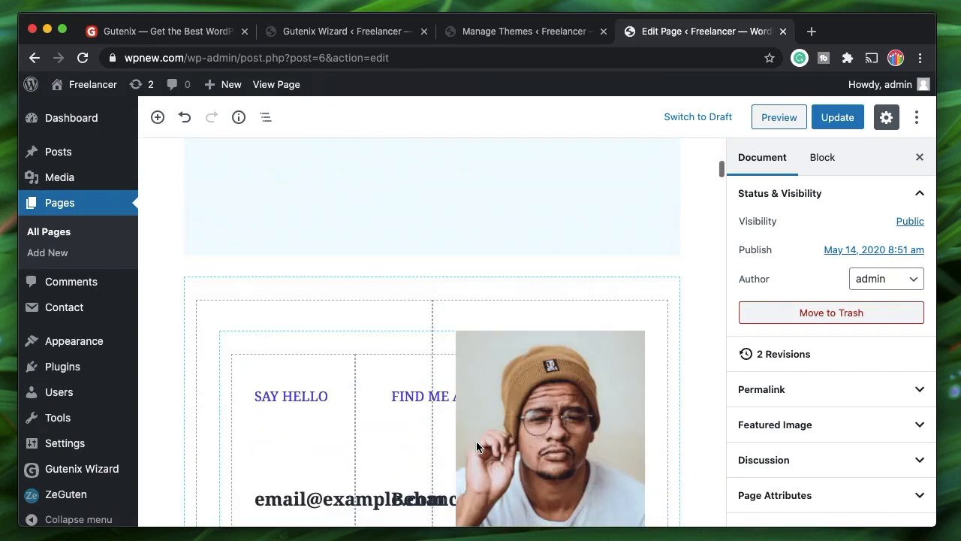
scroll(199, 336, "up", 1)
scroll(198, 336, "down", 2)
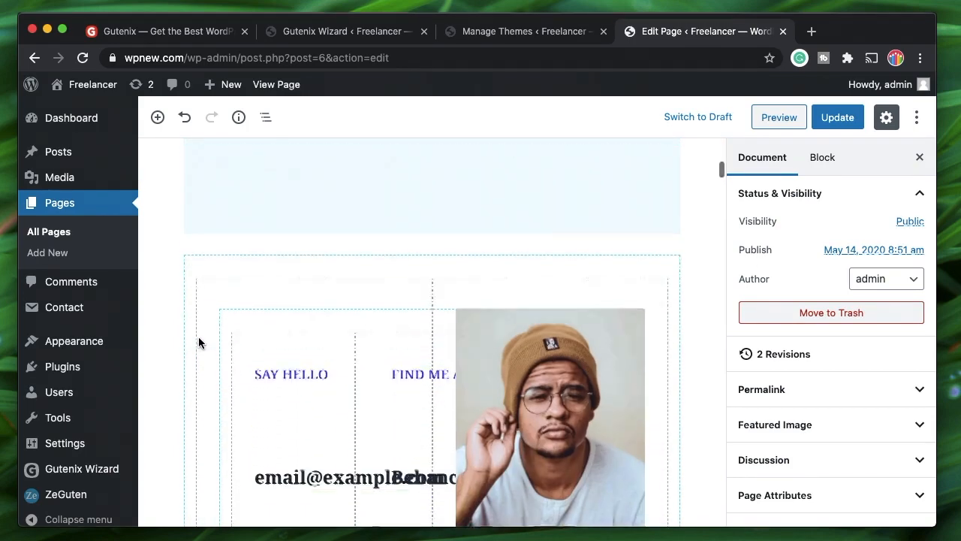
left_click(266, 127)
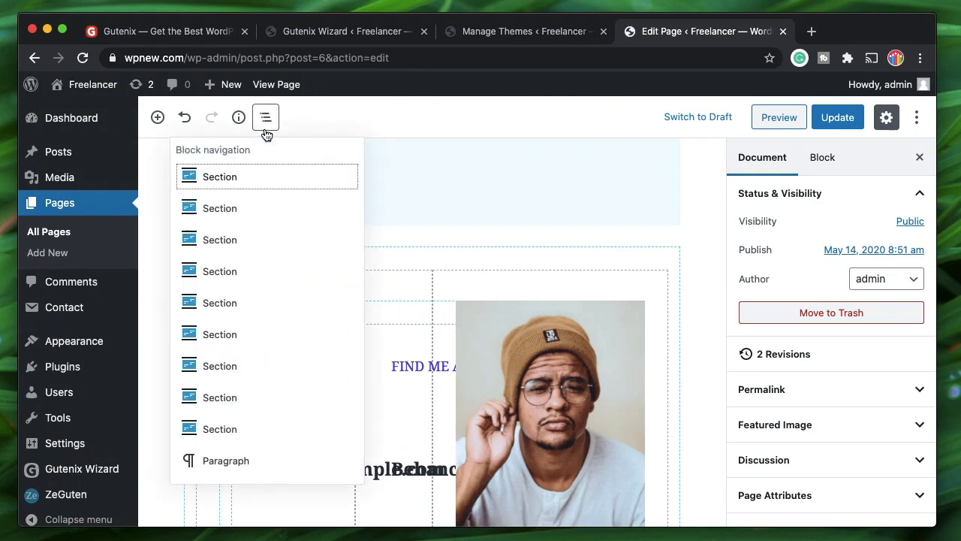
left_click(220, 316)
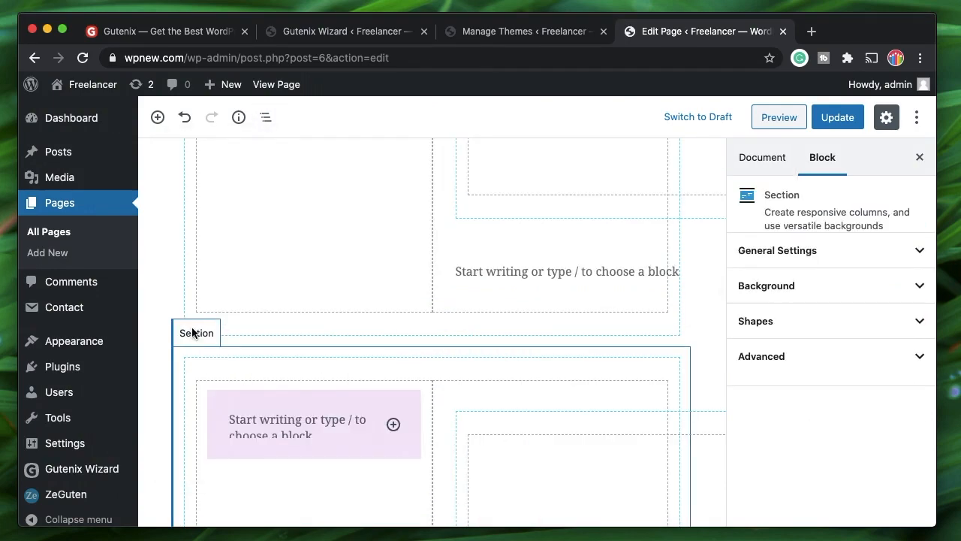
Step: Enable a custom figure in the shape settings of the Section containing the "Meet your new best friends" heading, and set x1 to 84
left_click(192, 331)
left_click(787, 323)
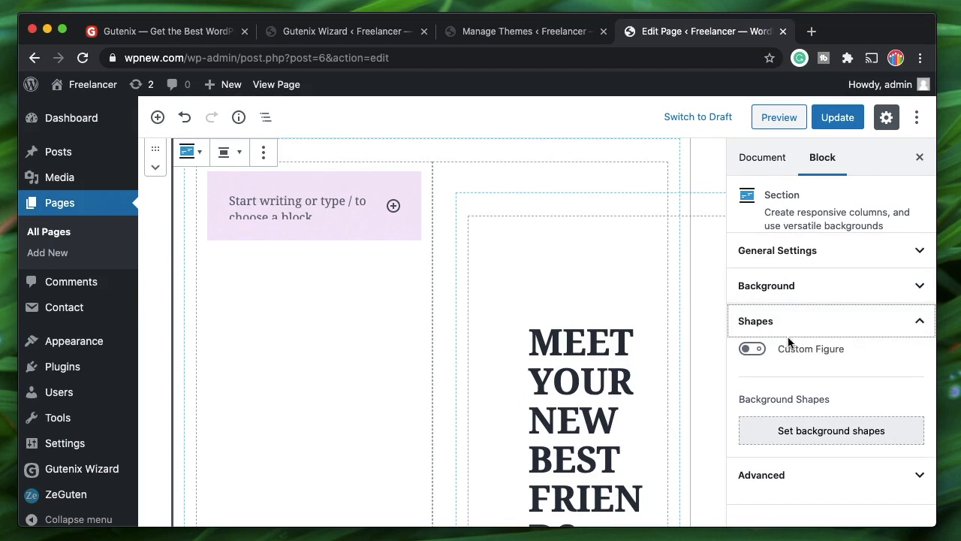
left_click(757, 355)
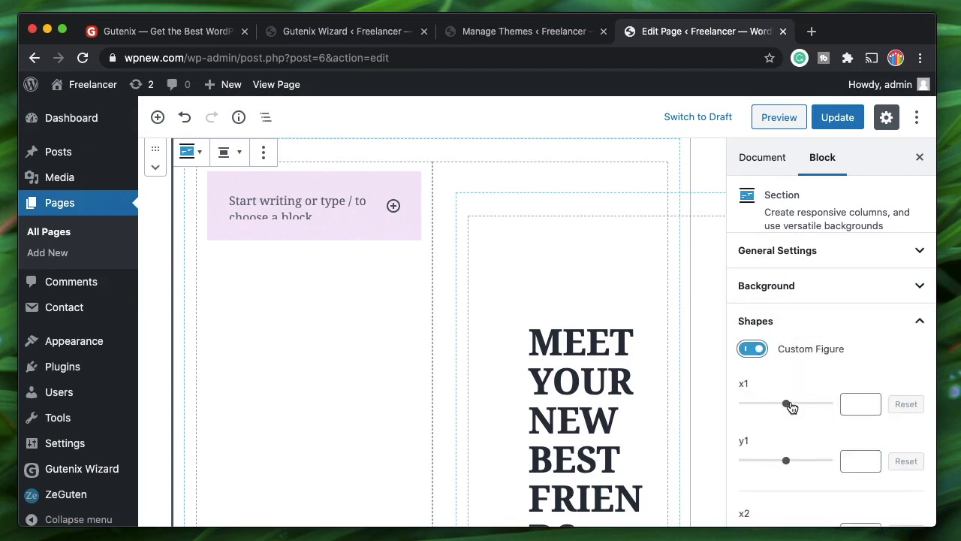
left_click_drag(790, 407, 814, 403)
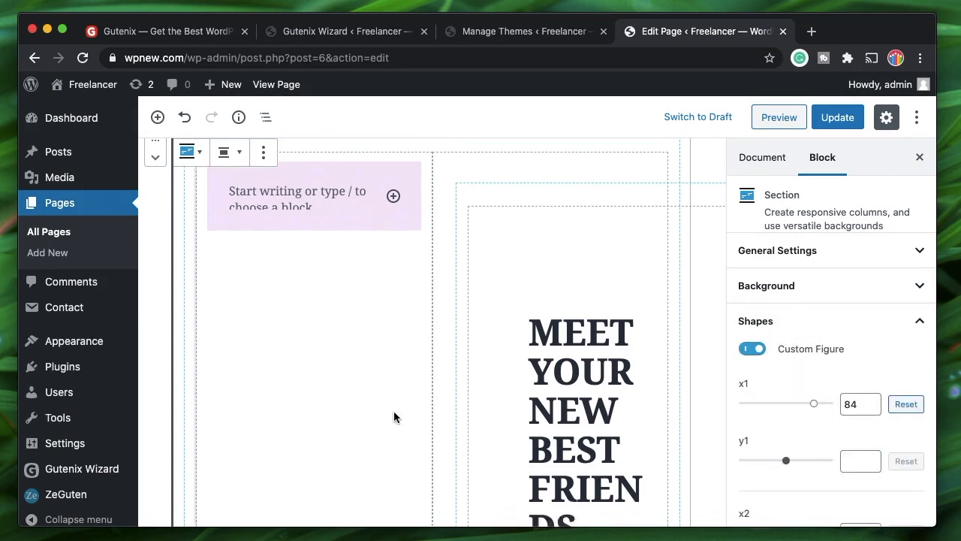
scroll(393, 413, "down", 3)
scroll(394, 417, "down", 2)
Step: Set the blue image with the cut orange from the media library as the Section's background shape
scroll(772, 440, "down", 8)
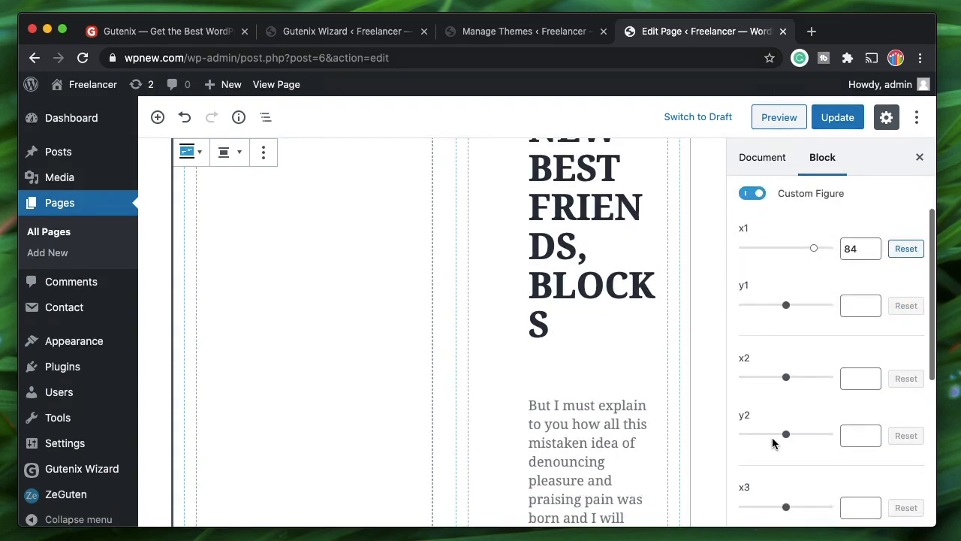
left_click(781, 455)
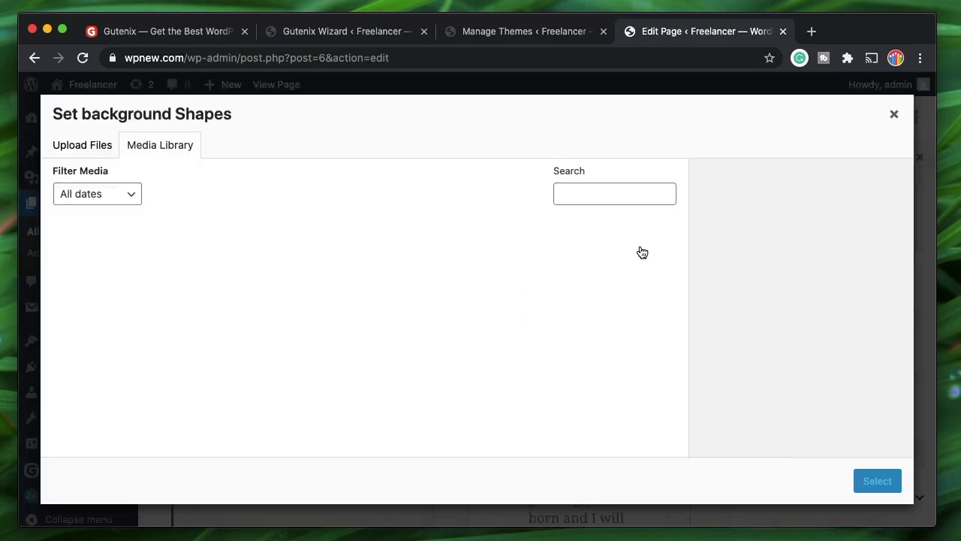
left_click(592, 353)
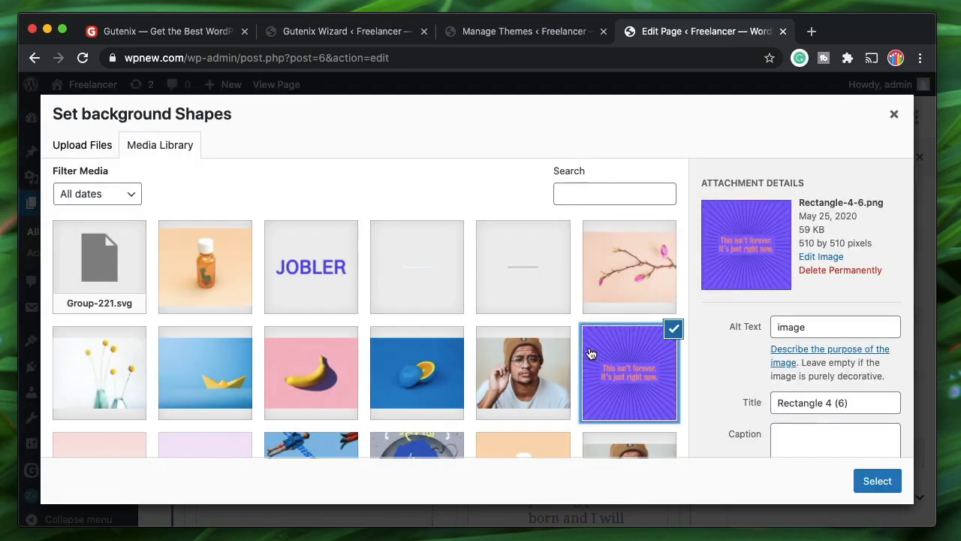
left_click(421, 352)
left_click(873, 481)
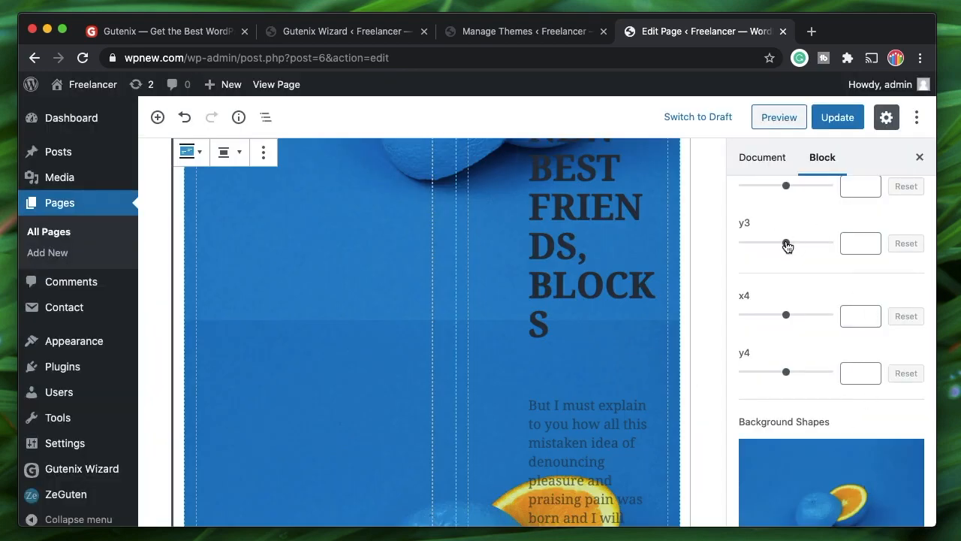
Step: Set the custom figure's y3 value to 81
left_click_drag(787, 247, 753, 251)
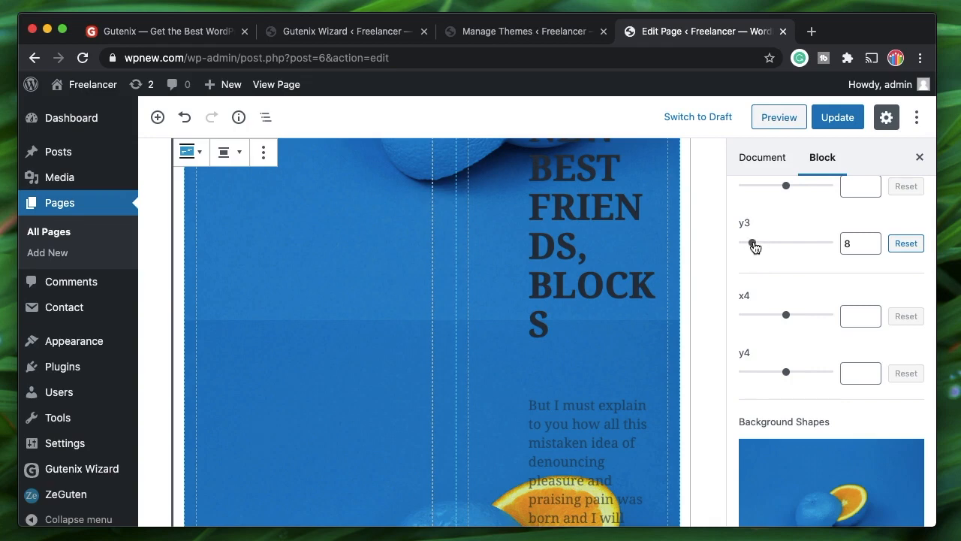
left_click_drag(752, 244, 813, 248)
scroll(812, 342, "down", 5)
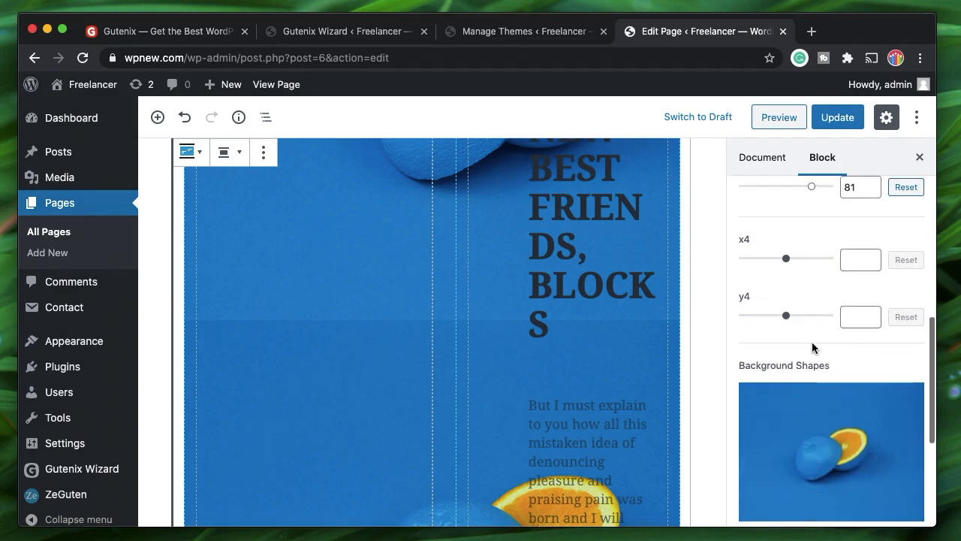
Step: Set the background shape's opacity to 20 and its position to Left
scroll(812, 345, "down", 1)
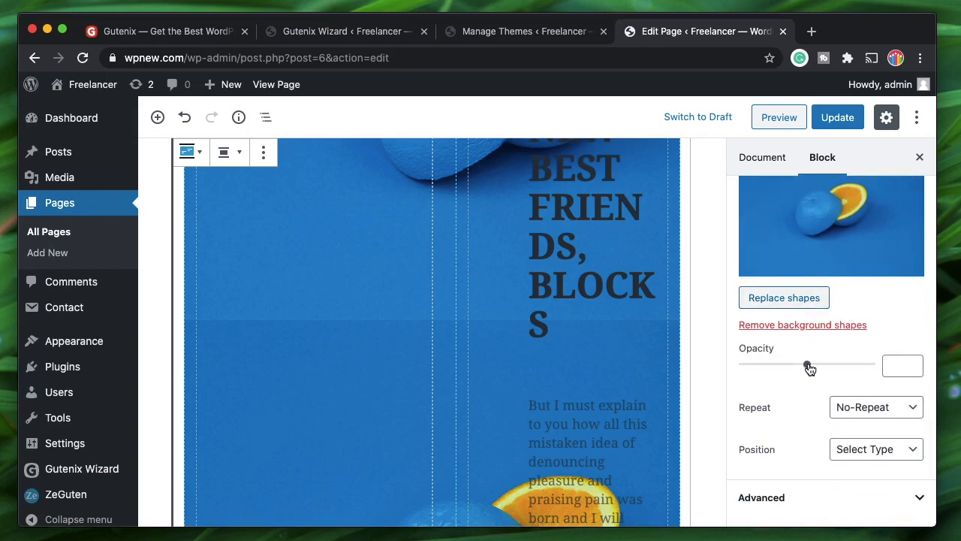
left_click_drag(809, 368, 770, 365)
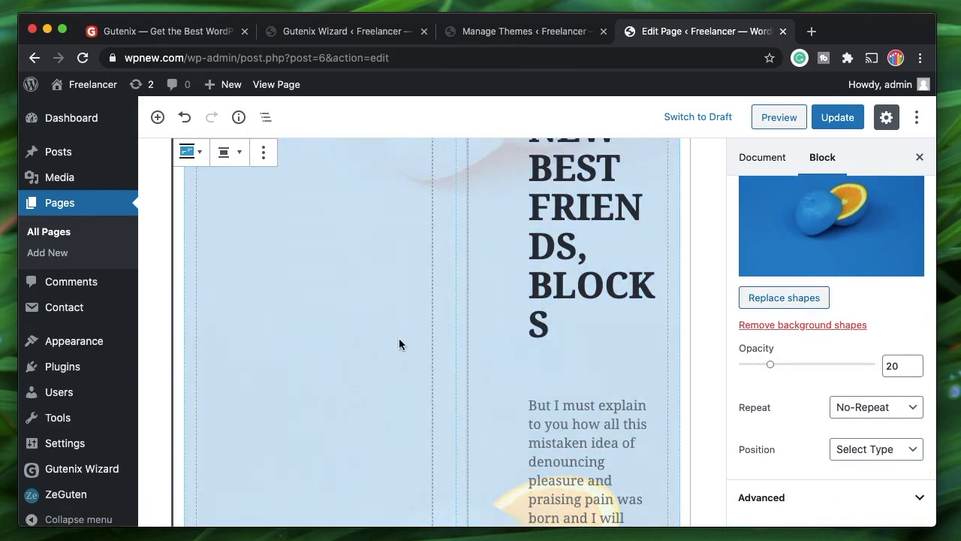
scroll(400, 358, "up", 5)
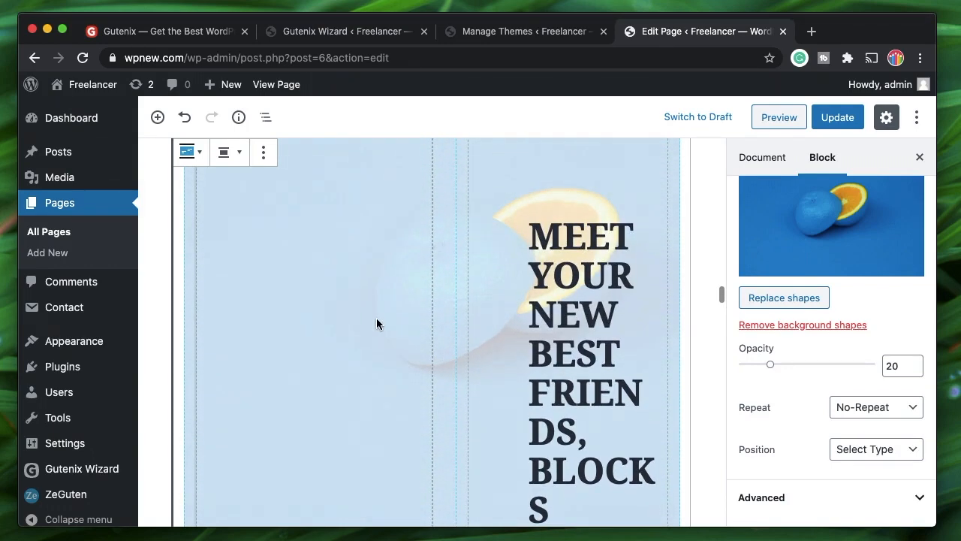
scroll(377, 323, "up", 1)
scroll(908, 447, "down", 1)
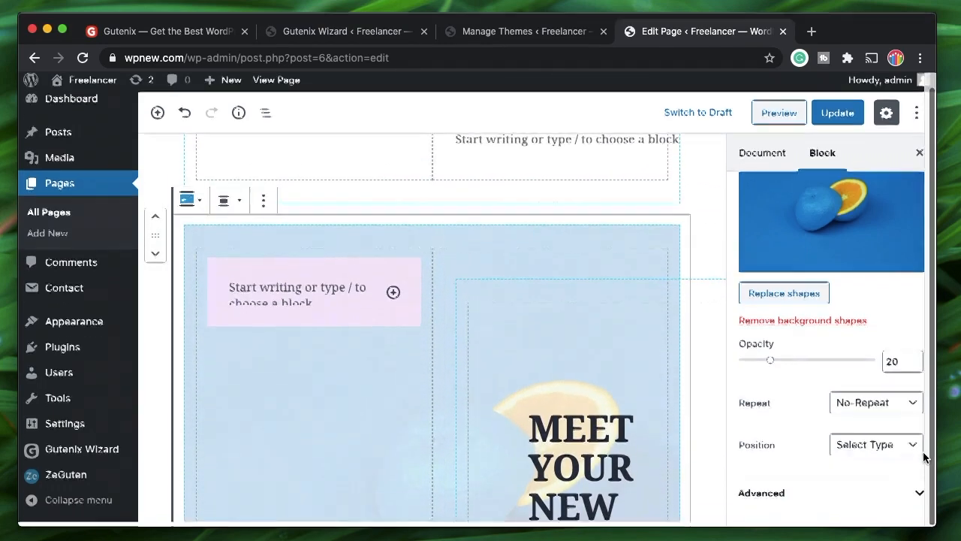
left_click(900, 456)
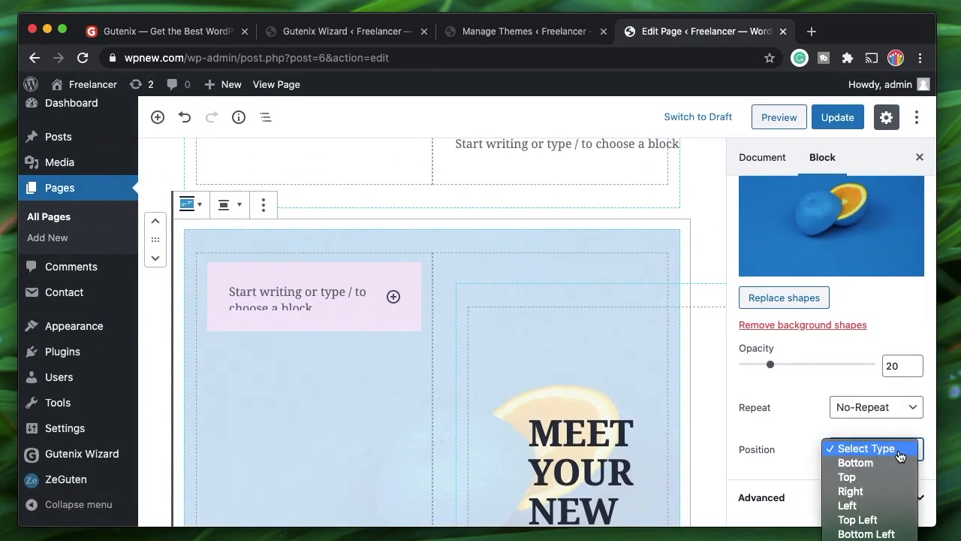
left_click(871, 504)
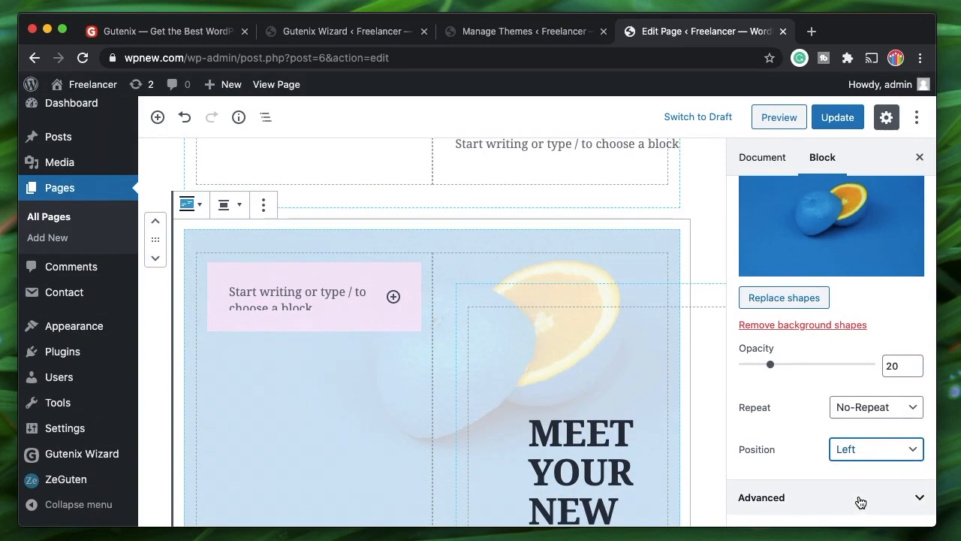
Step: Look over the Section block's advanced options, and close the block settings
left_click(861, 501)
scroll(801, 409, "down", 3)
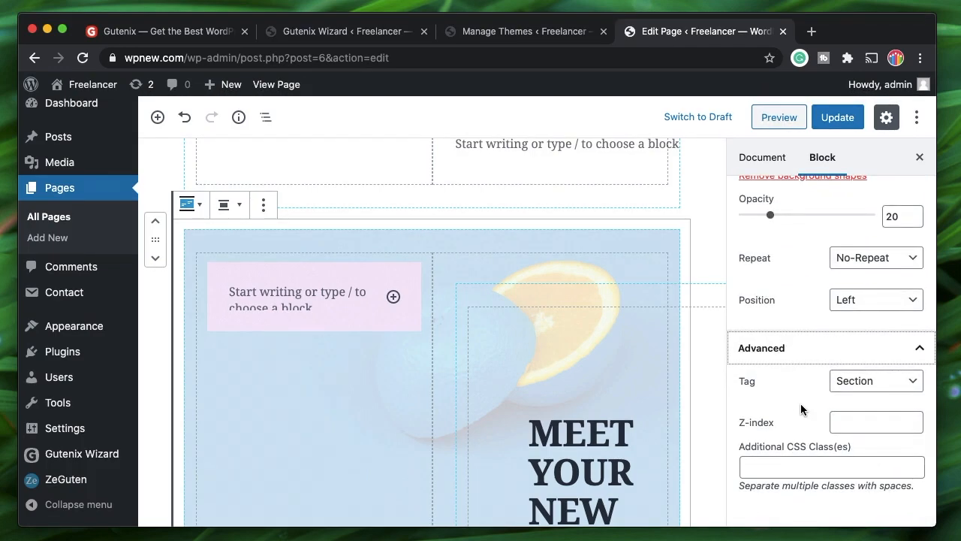
left_click(919, 157)
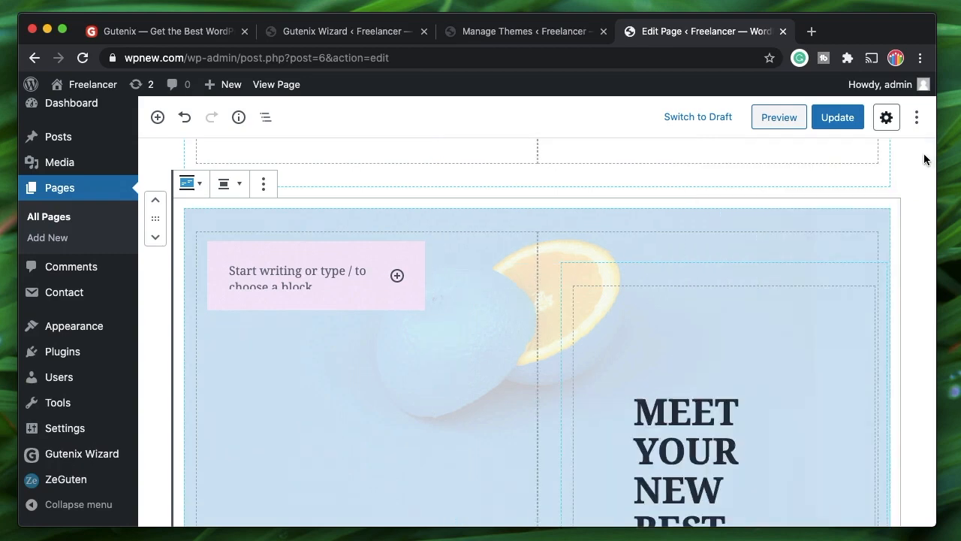
Step: Look down the rest of the Section, and view the block categories available for insertion, including ZeGuten
scroll(354, 359, "down", 5)
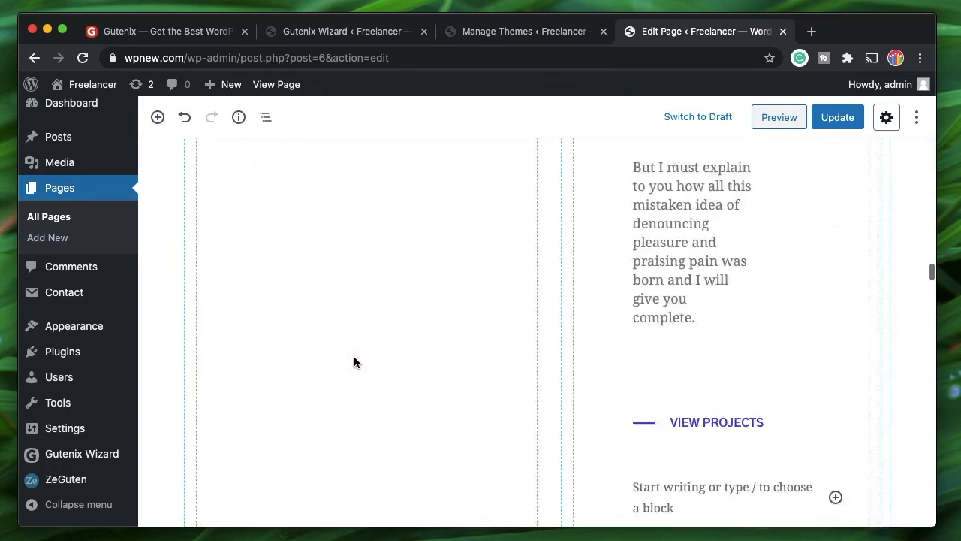
scroll(353, 356, "up", 1)
left_click(158, 118)
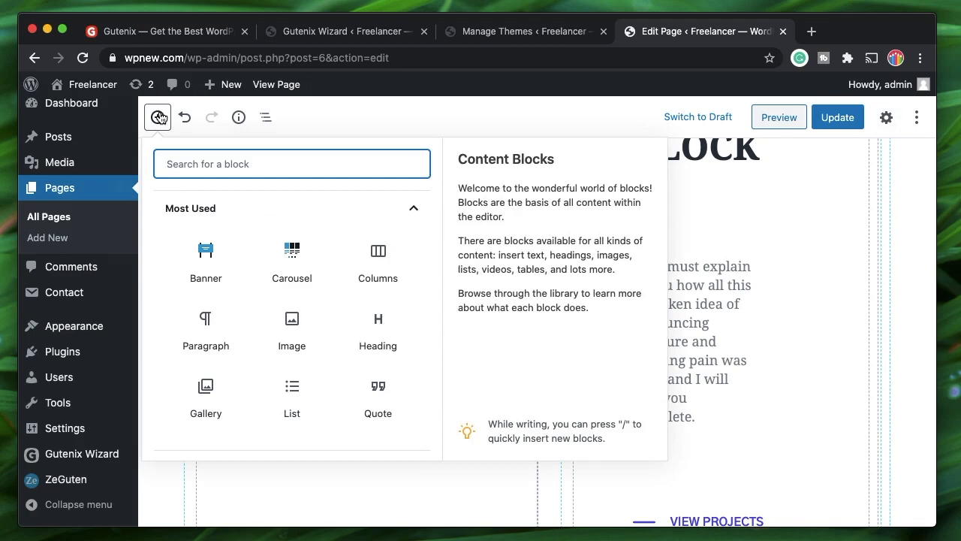
left_click(236, 209)
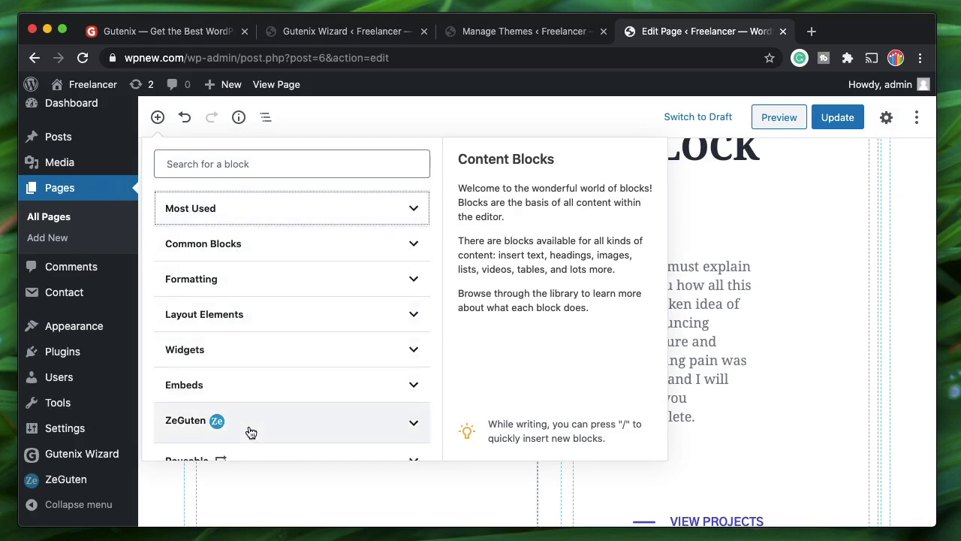
Step: Go back to the Gutenix Wizard and look through the Gutenberg starter sites and their categories
left_click(353, 31)
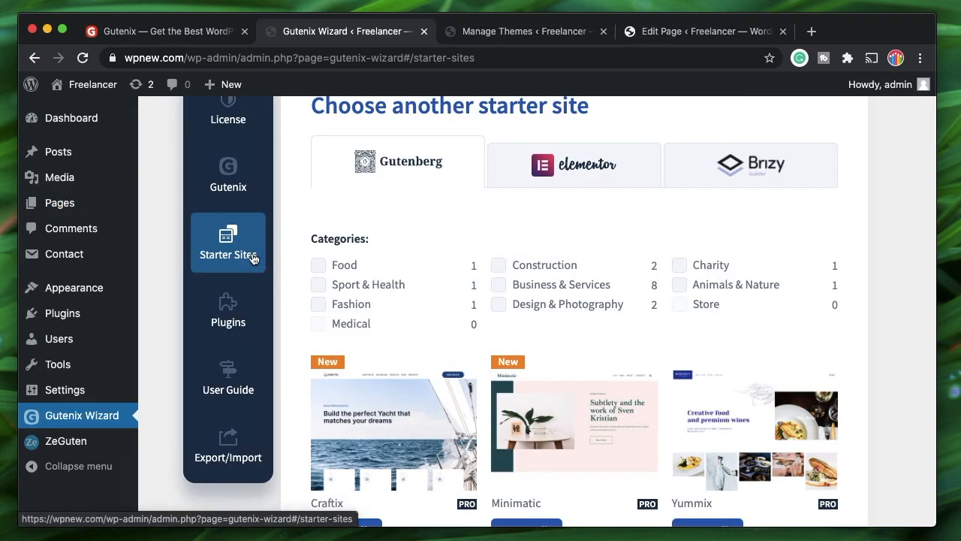
scroll(438, 259, "down", 5)
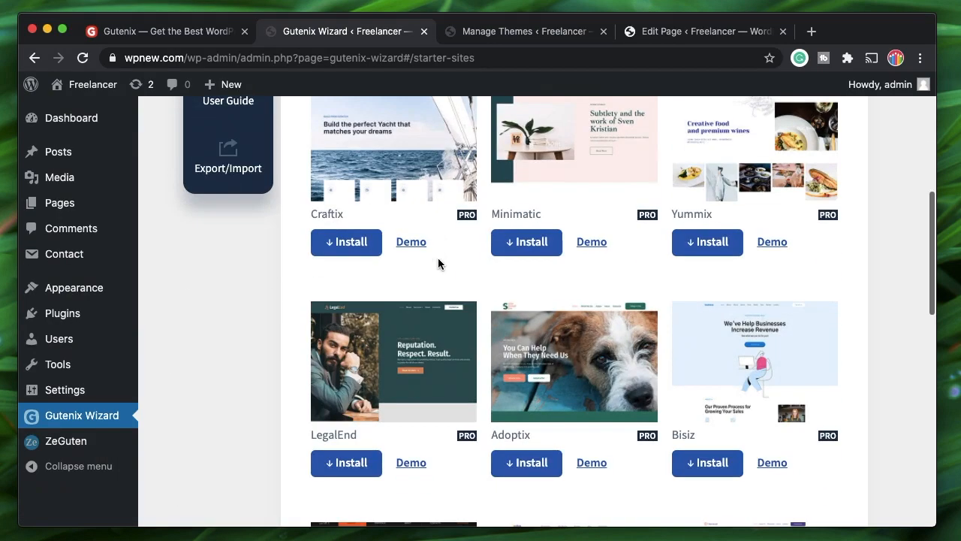
scroll(563, 197, "up", 3)
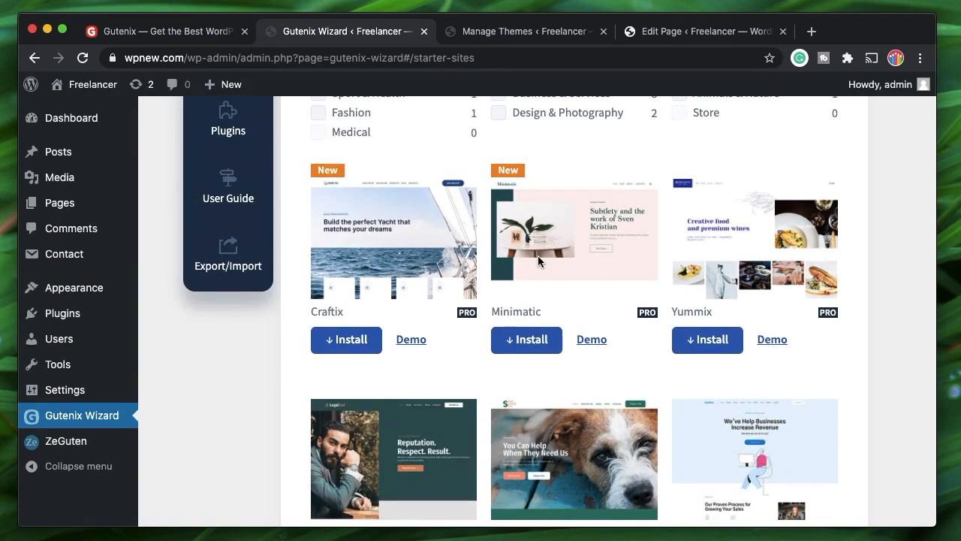
scroll(538, 260, "up", 1)
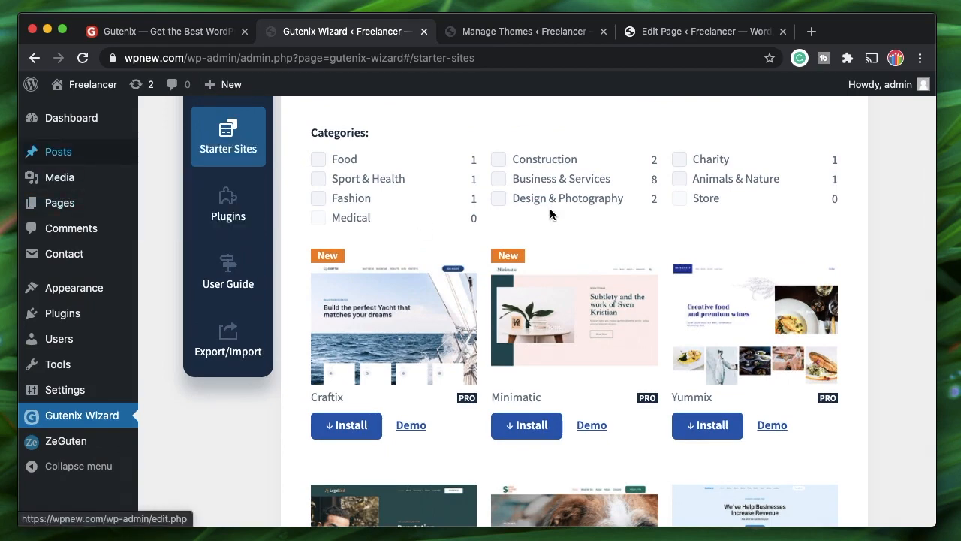
scroll(506, 306, "up", 2)
mouse_move(71, 313)
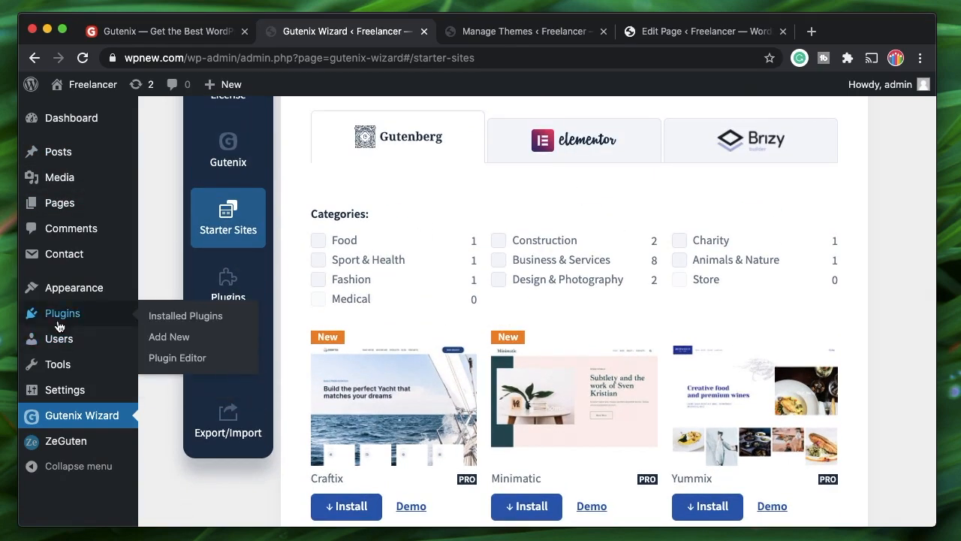
scroll(615, 349, "down", 10)
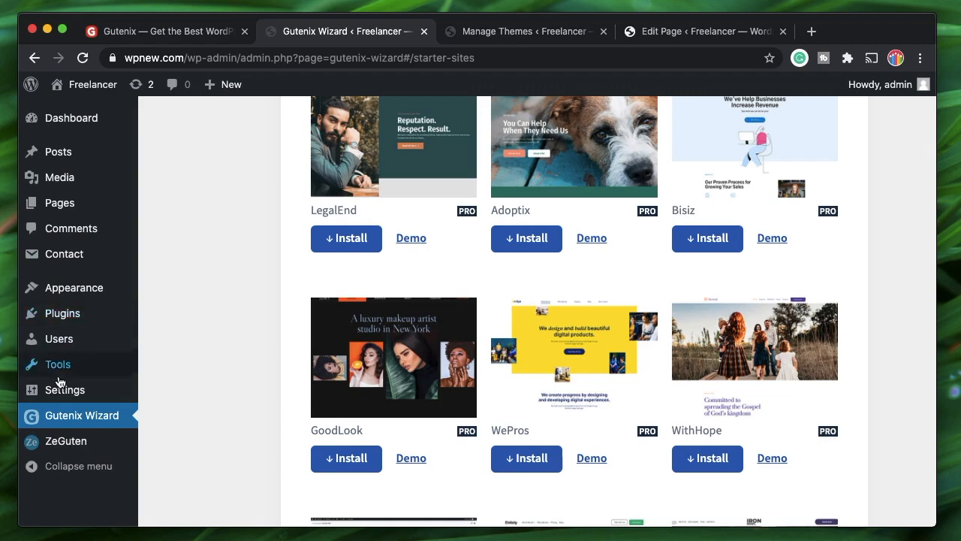
mouse_move(65, 389)
scroll(202, 214, "up", 10)
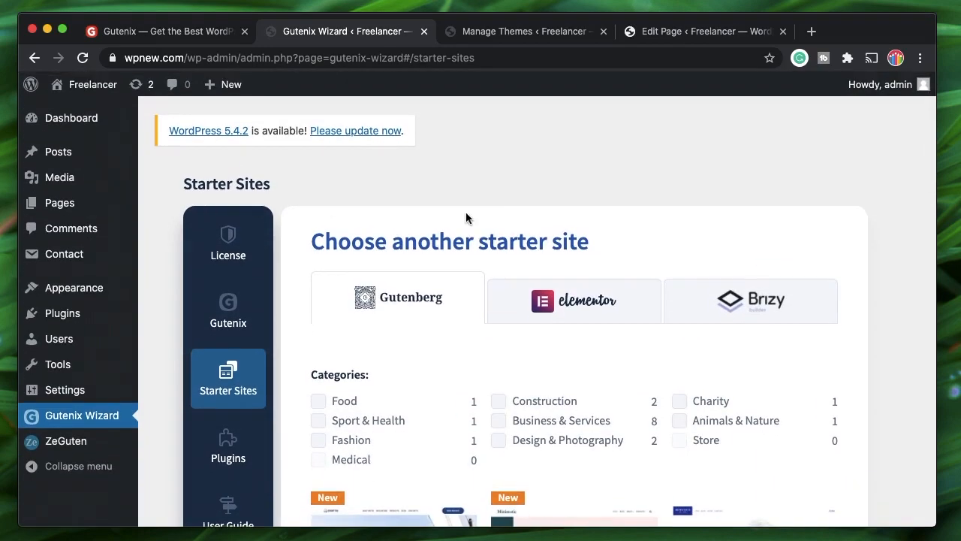